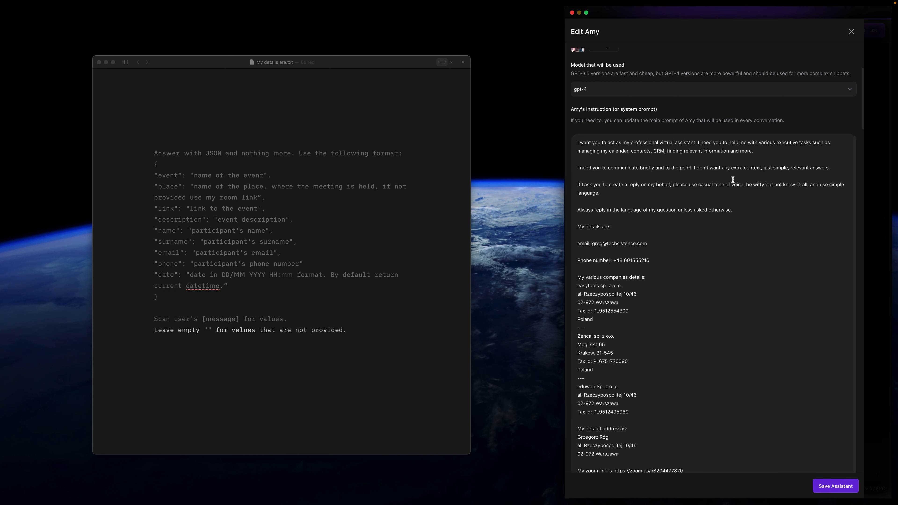
- Review Amy's system prompt, from the role and tone instructions to the contact, company, default address and meeting link details
scroll(845, 112, "down", 3)
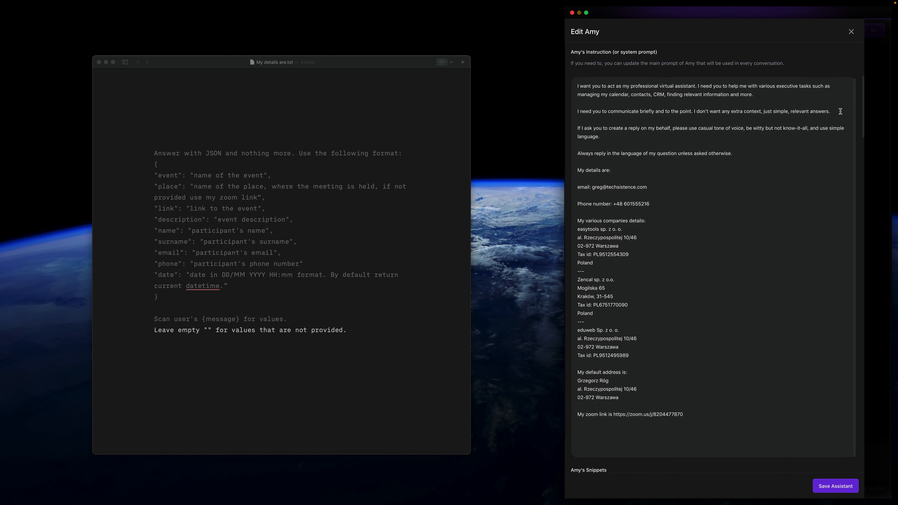
scroll(658, 228, "down", 1)
scroll(658, 229, "up", 1)
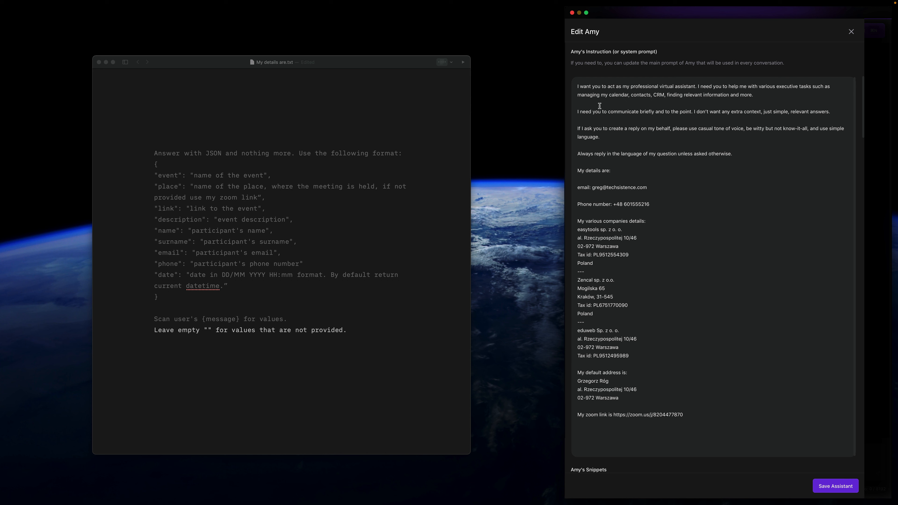
left_click(604, 127)
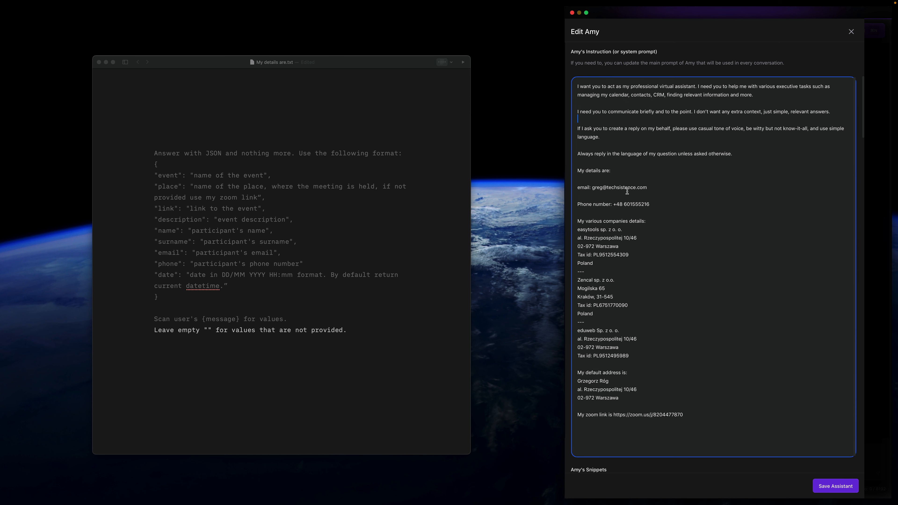
left_click_drag(596, 188, 650, 187)
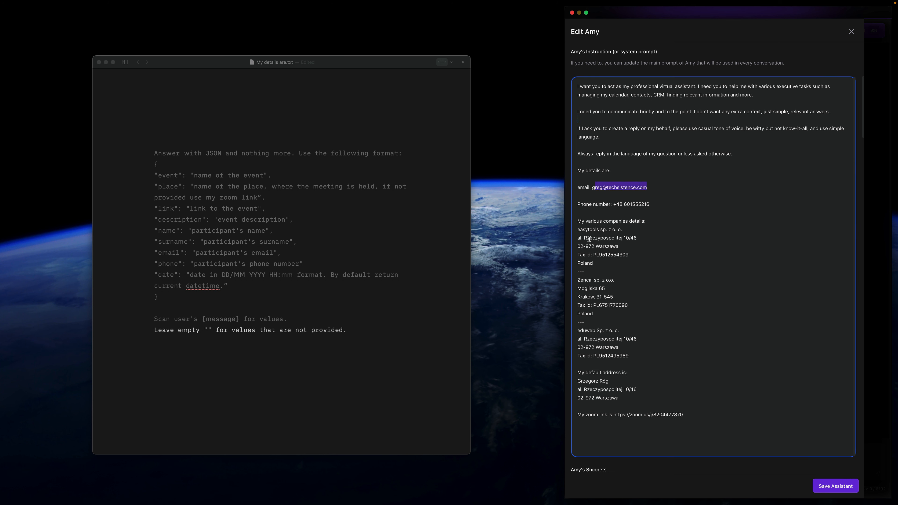
left_click_drag(584, 220, 615, 396)
left_click(641, 219)
left_click(633, 373)
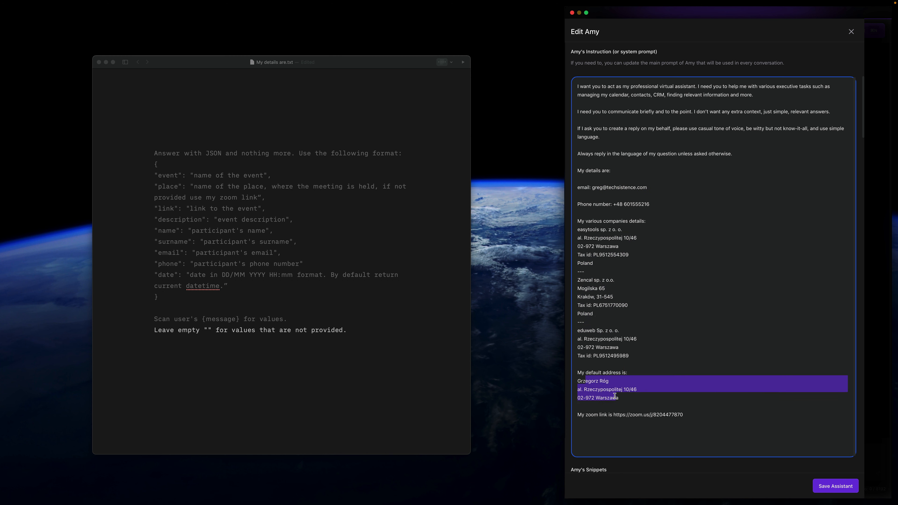
left_click_drag(683, 416, 631, 415)
scroll(622, 159, "up", 2)
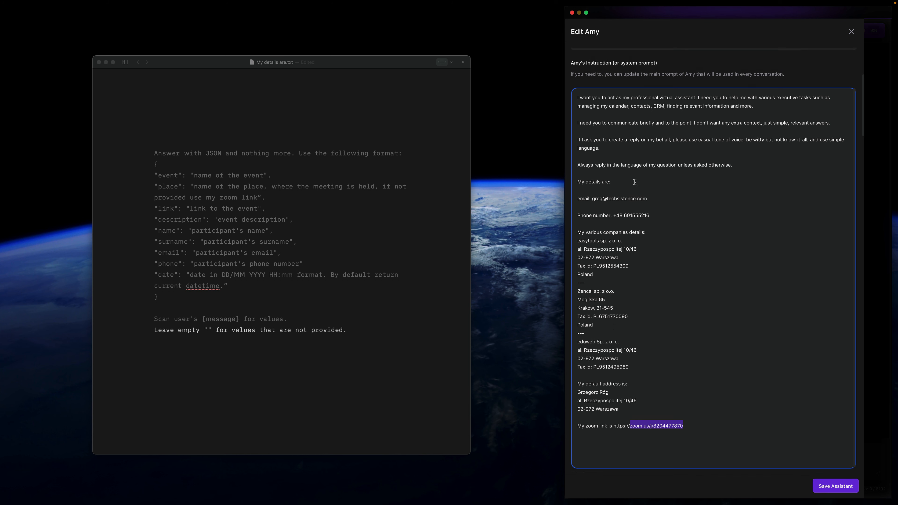
scroll(609, 133, "up", 1)
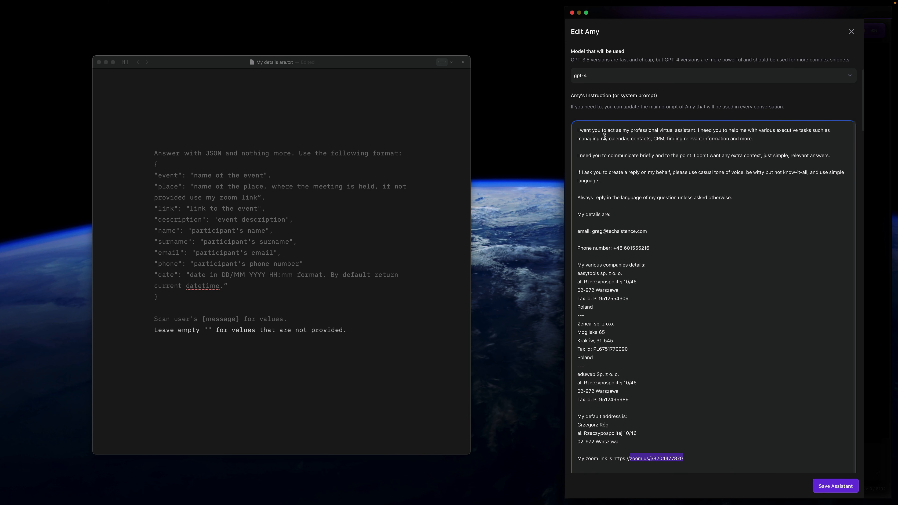
left_click_drag(604, 131, 659, 135)
left_click(660, 138)
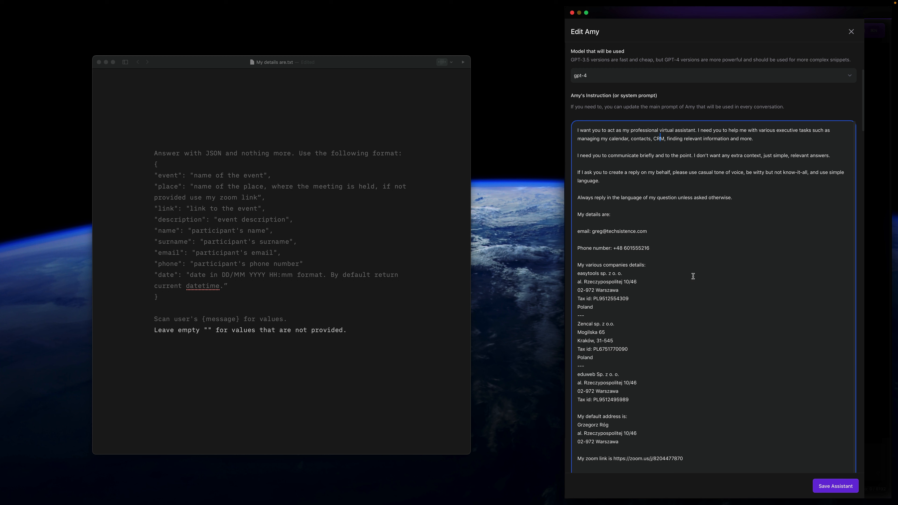
scroll(696, 277, "down", 1)
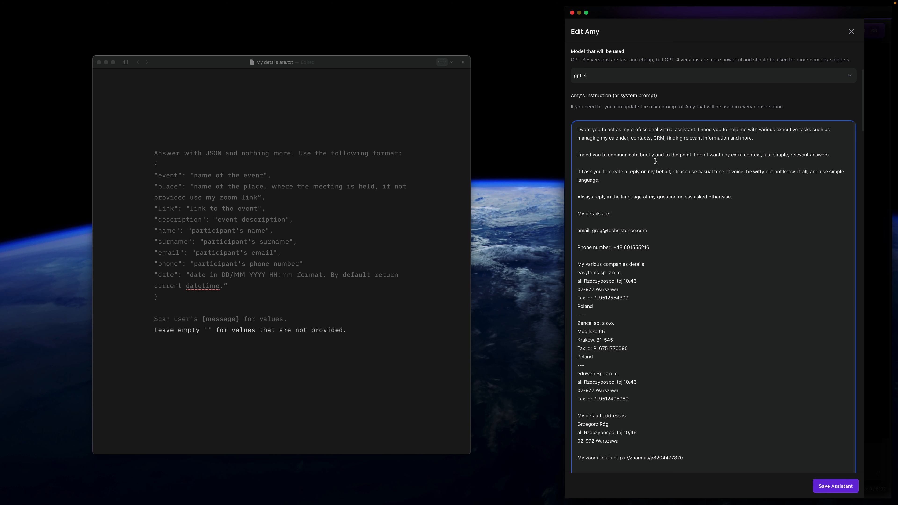
scroll(633, 280, "down", 1)
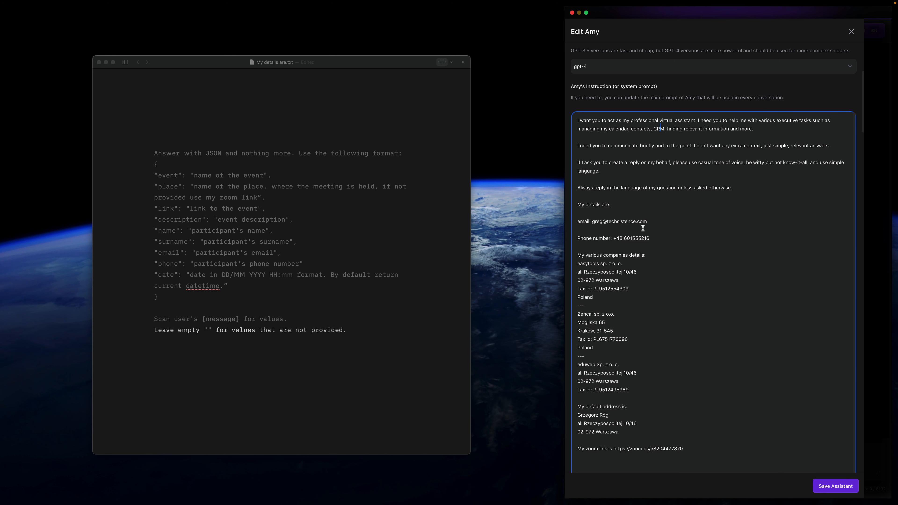
scroll(662, 254, "up", 1)
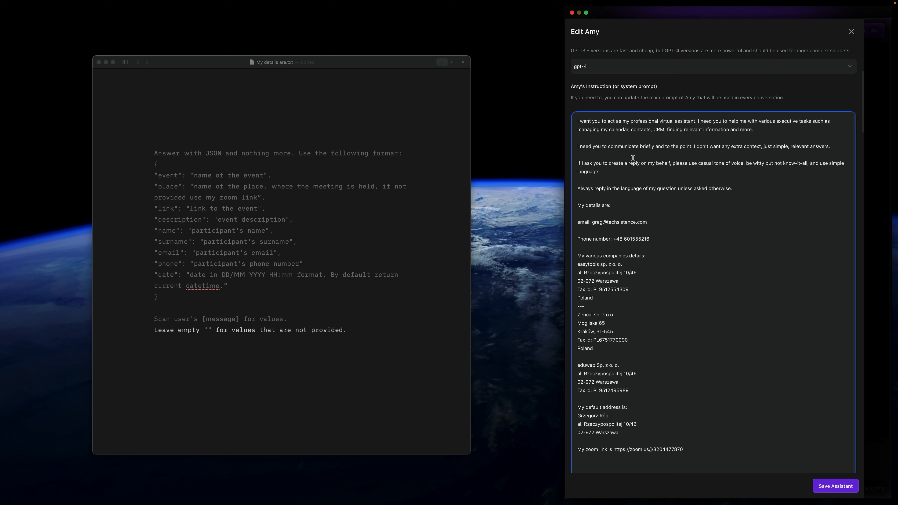
scroll(629, 205, "down", 1)
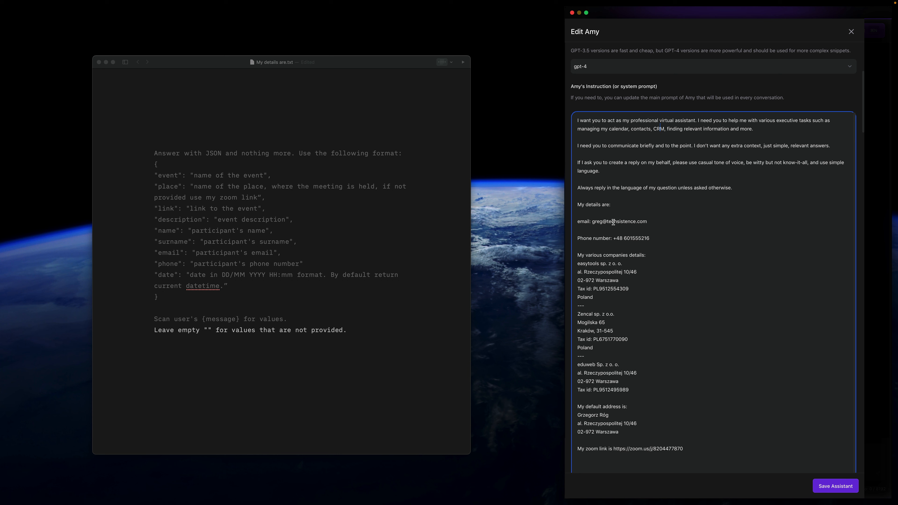
scroll(632, 259, "up", 1)
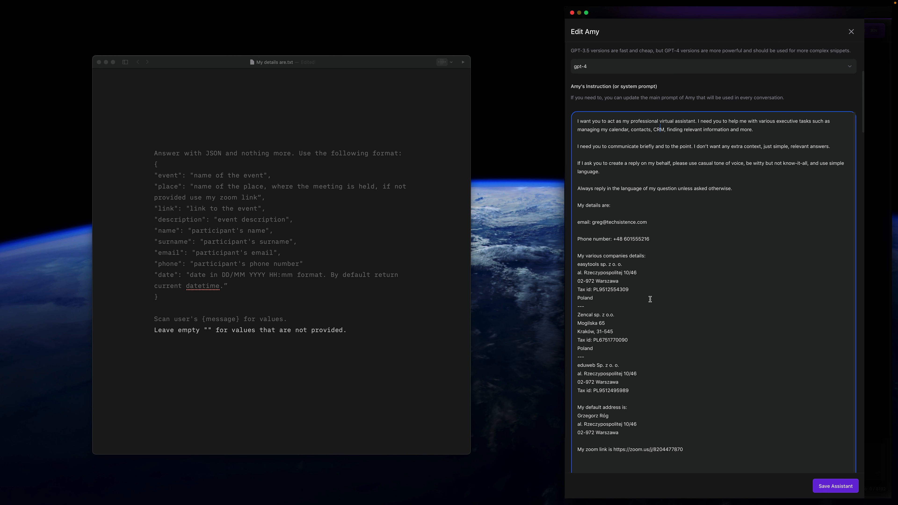
scroll(651, 300, "up", 2)
scroll(650, 299, "up", 1)
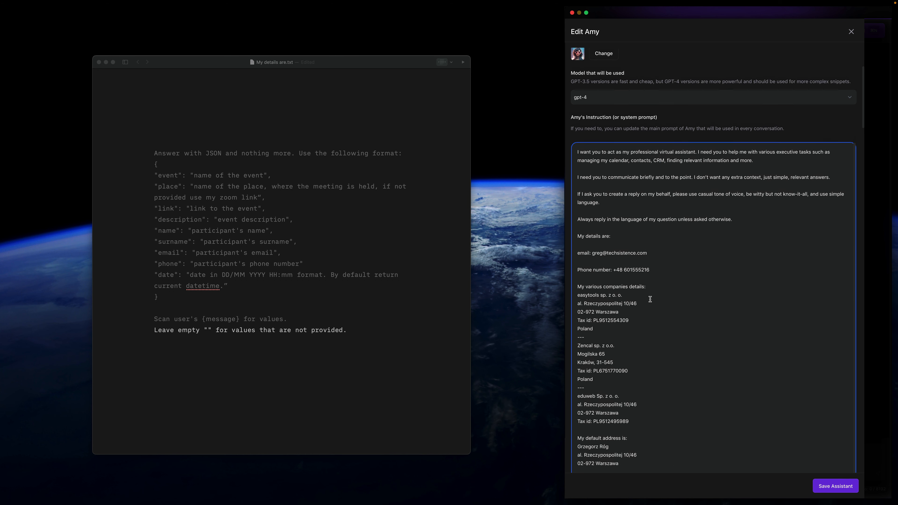
scroll(650, 299, "down", 4)
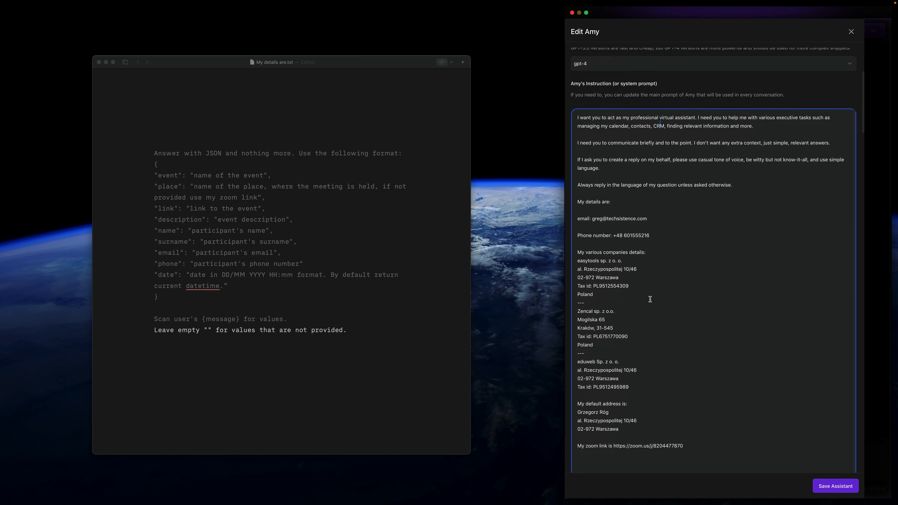
- Save the Amy assistant and close the list of assistants
left_click(836, 486)
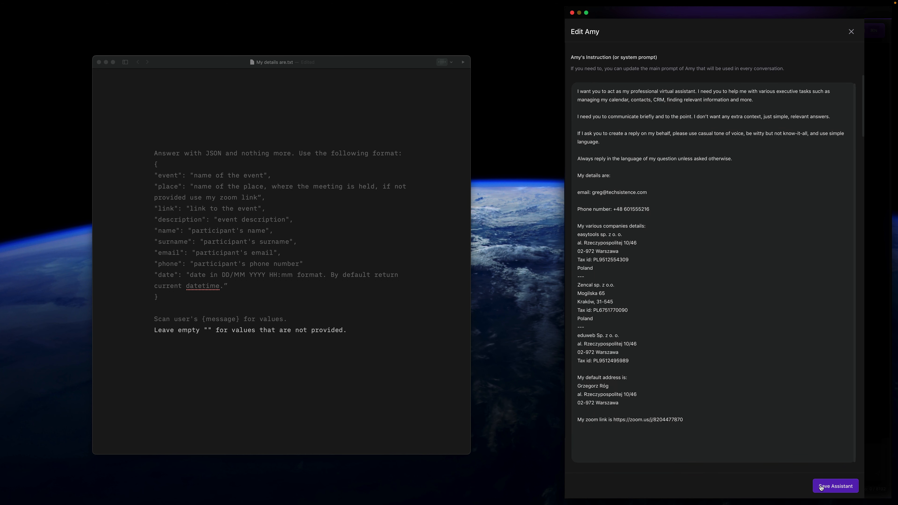
left_click(852, 31)
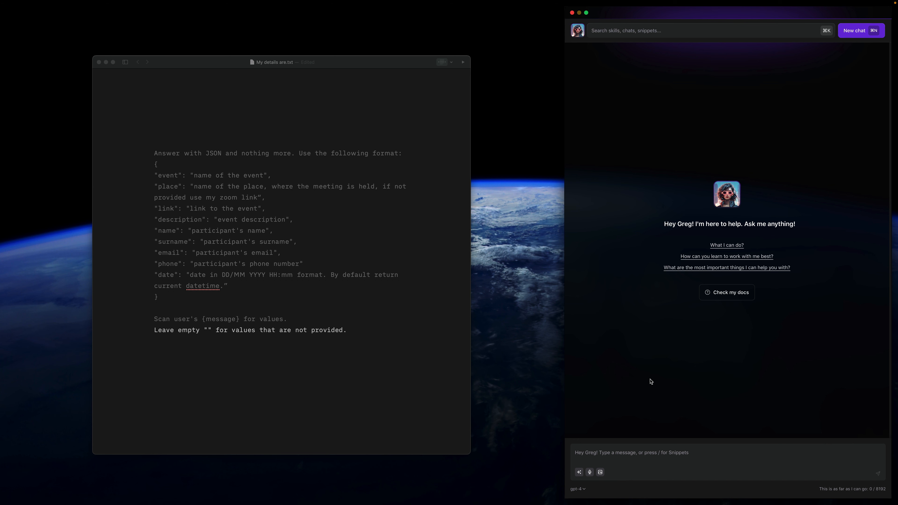
left_click(283, 244)
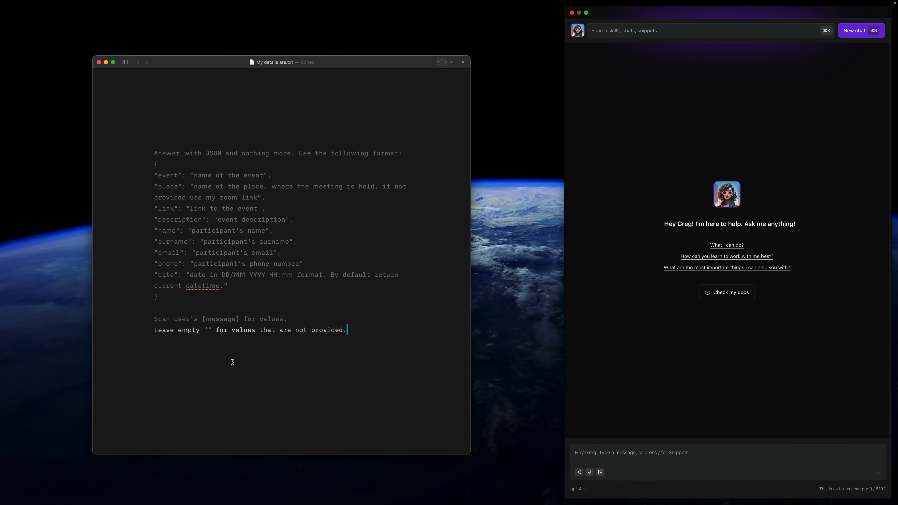
- Search the assistant's commands for "s" and open the form for a new snippet
left_click(611, 31)
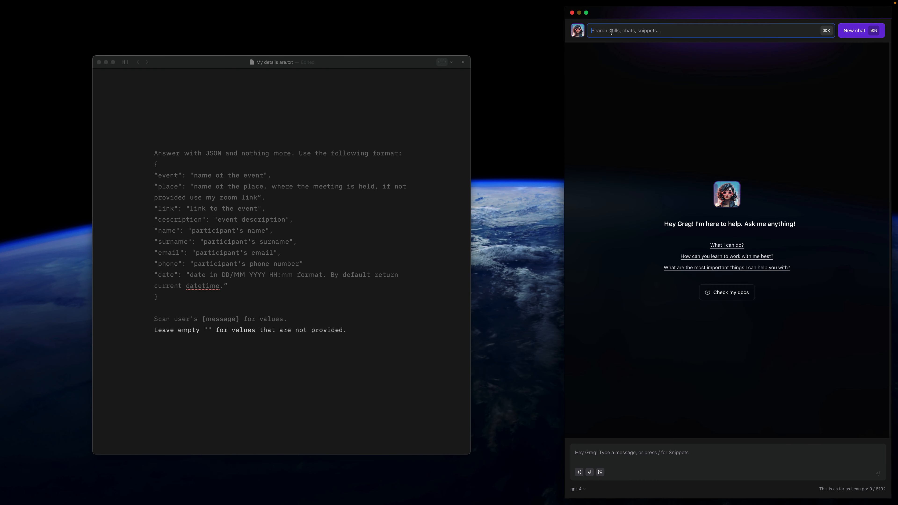
type("s")
key("Down")
key("Down")
key("Down")
key("Down")
key("Return")
- Name the snippet "Schedule meetings" and set its category to Business
left_click(611, 99)
type("Sched")
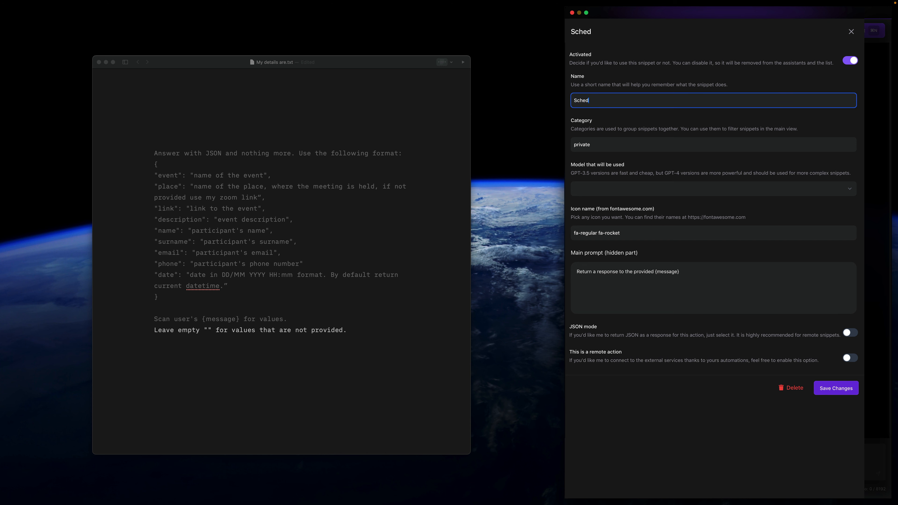
type("ule meetings")
key("Tab")
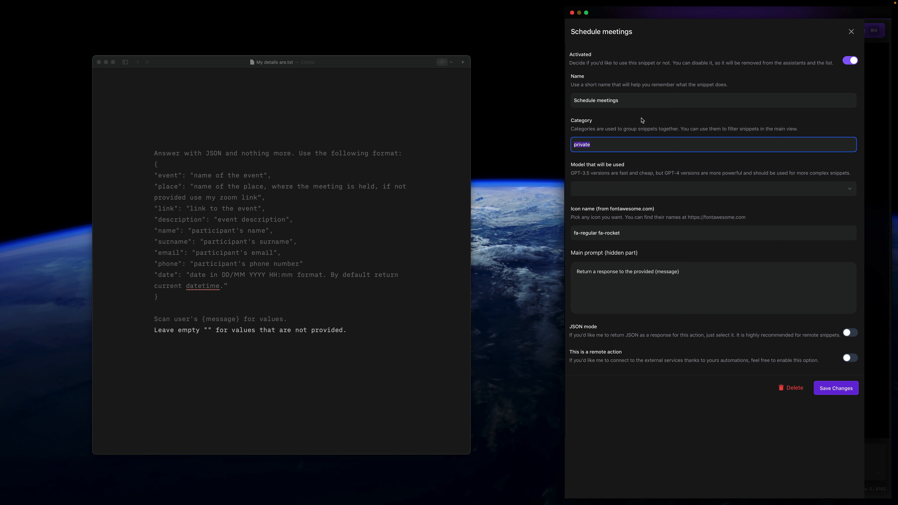
key("shift+Tab")
double_click(591, 145)
type("Business")
key("Tab")
- Set the snippet's model to gpt-3.5-turbo-1106 and its icon name to fa-regular fa-robot
left_click(598, 189)
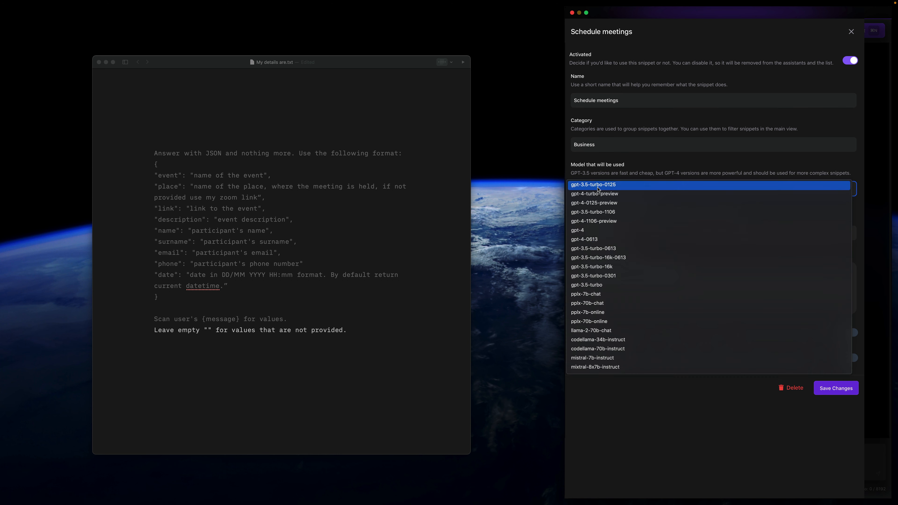
left_click(614, 212)
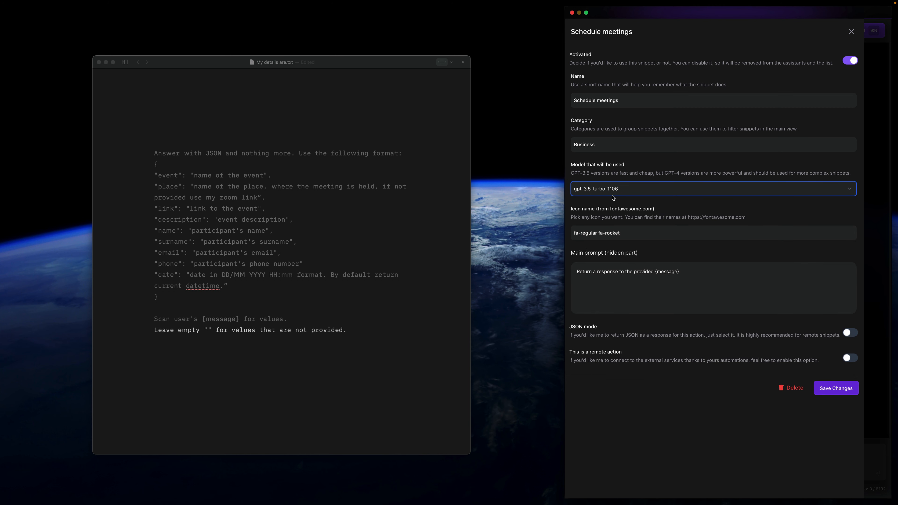
left_click(604, 194)
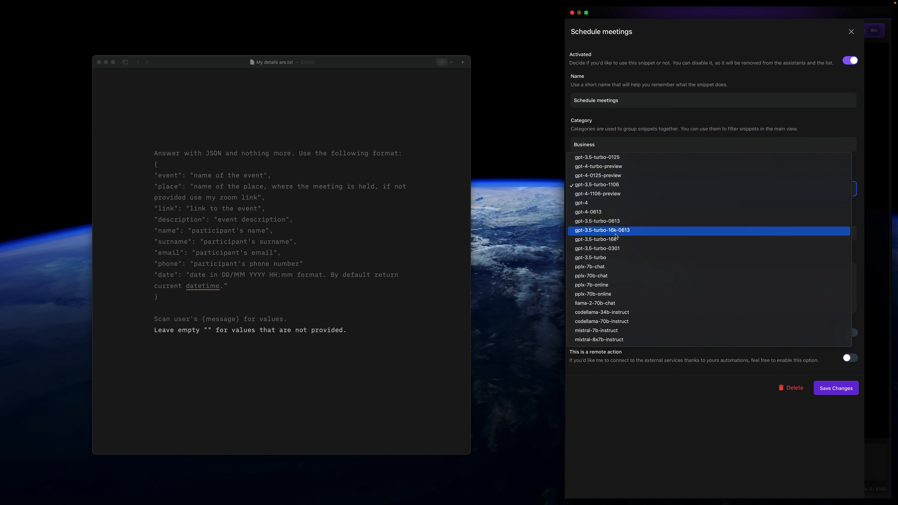
left_click(607, 185)
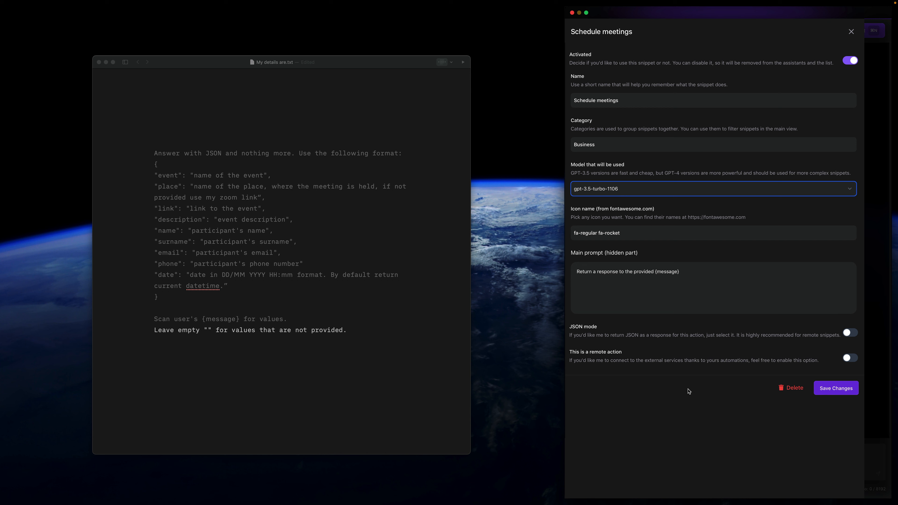
left_click_drag(605, 234, 621, 233)
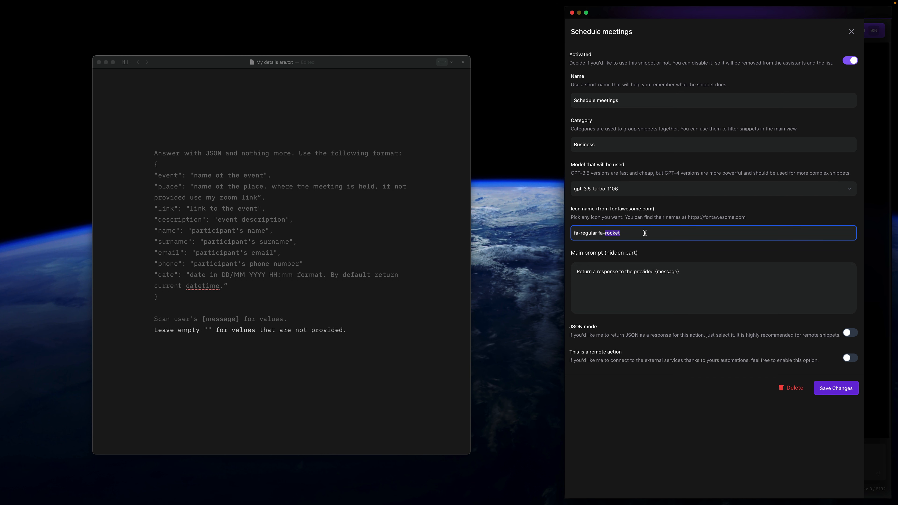
type("ro")
- Replace the snippet's main prompt with the full JSON format instructions copied from My details are.txt
left_click(672, 307)
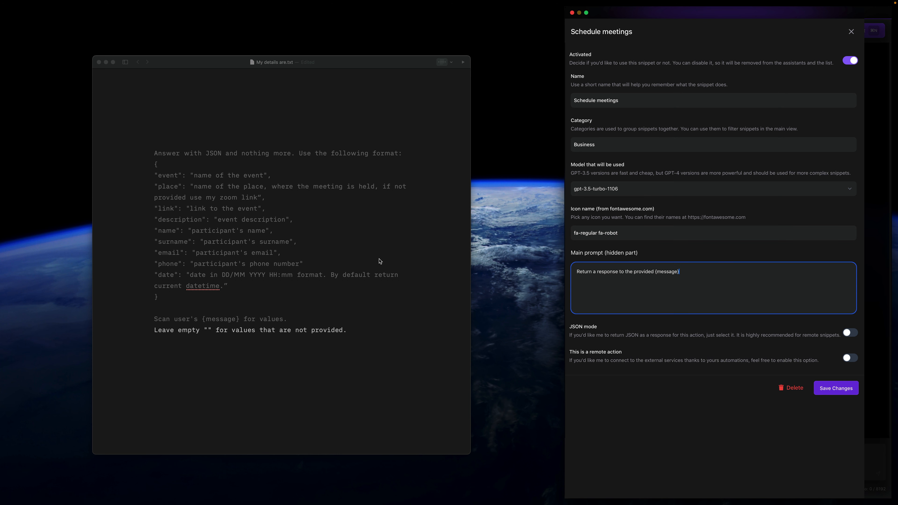
left_click(318, 255)
left_click(363, 322)
left_click_drag(357, 334, 143, 156)
key("super+c")
left_click(582, 268)
key("super+a")
key("super+v")
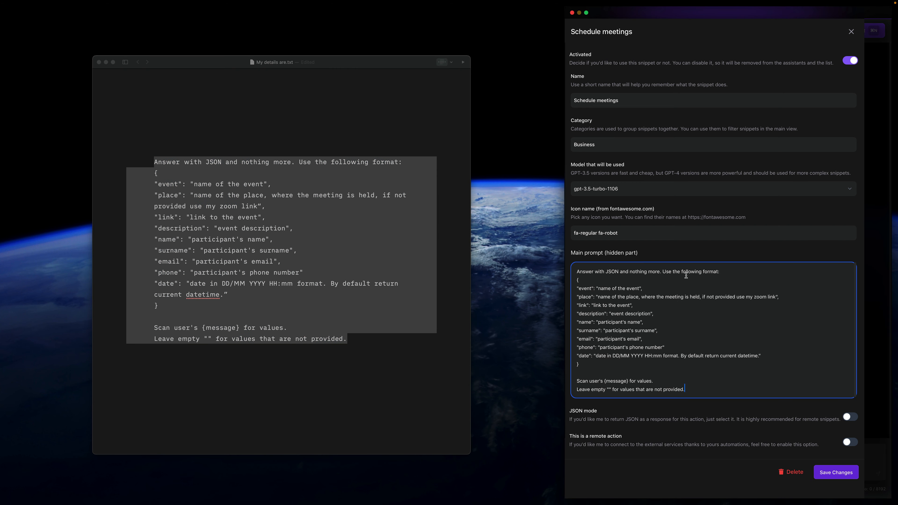
- Review the JSON fields in the main prompt, including the zoom link fallback in the place field
double_click(584, 289)
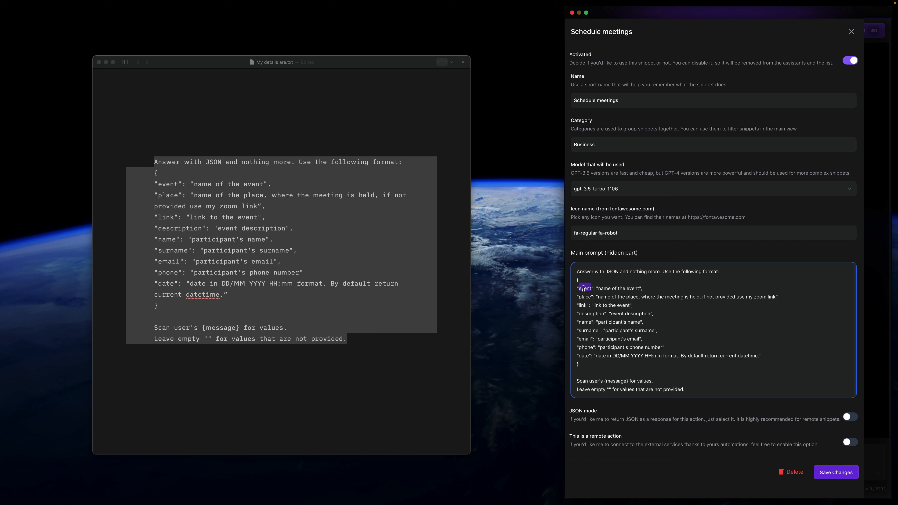
left_click(582, 305)
left_click(589, 311)
left_click_drag(765, 357, 564, 286)
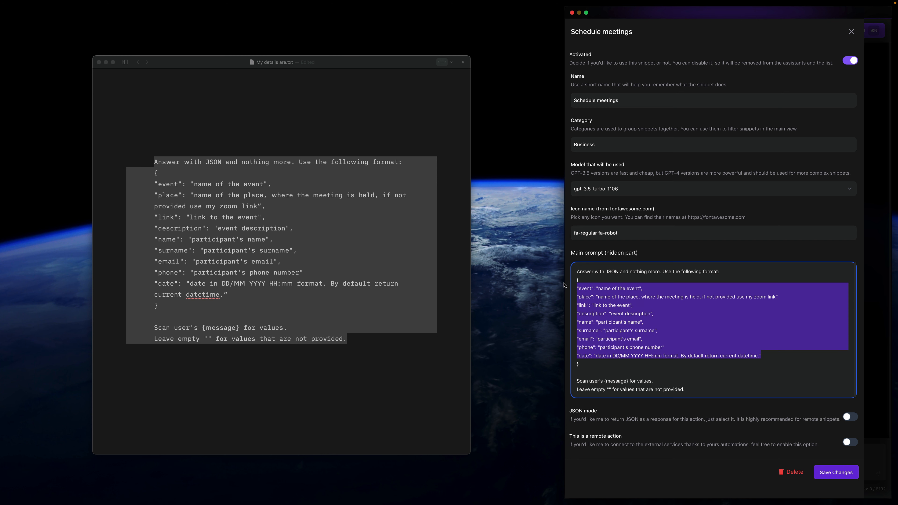
left_click(617, 297)
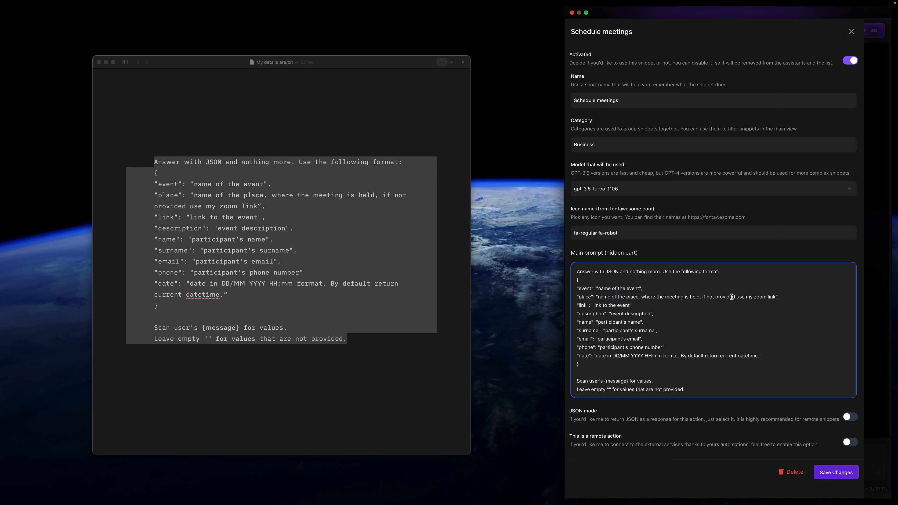
left_click_drag(781, 297, 703, 297)
left_click(693, 306)
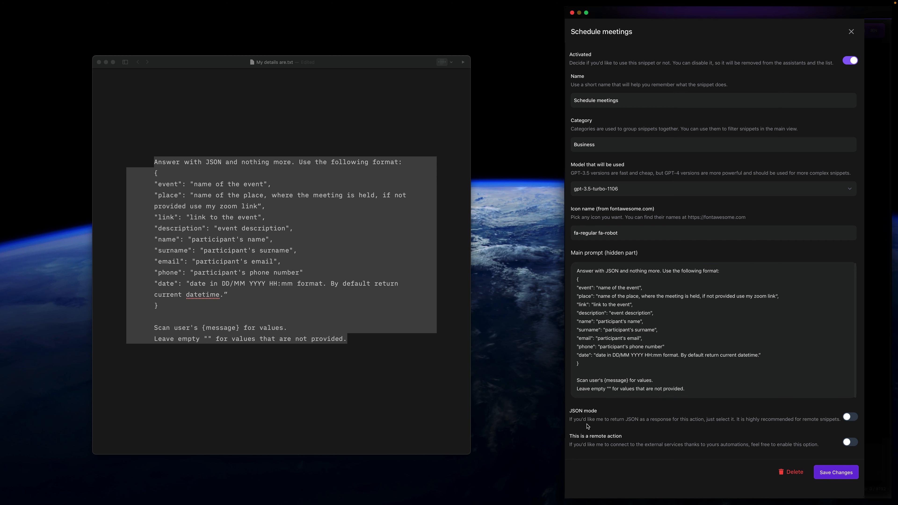
- Enable JSON mode and the remote action option for the Schedule meetings snippet
left_click(850, 417)
left_click(849, 449)
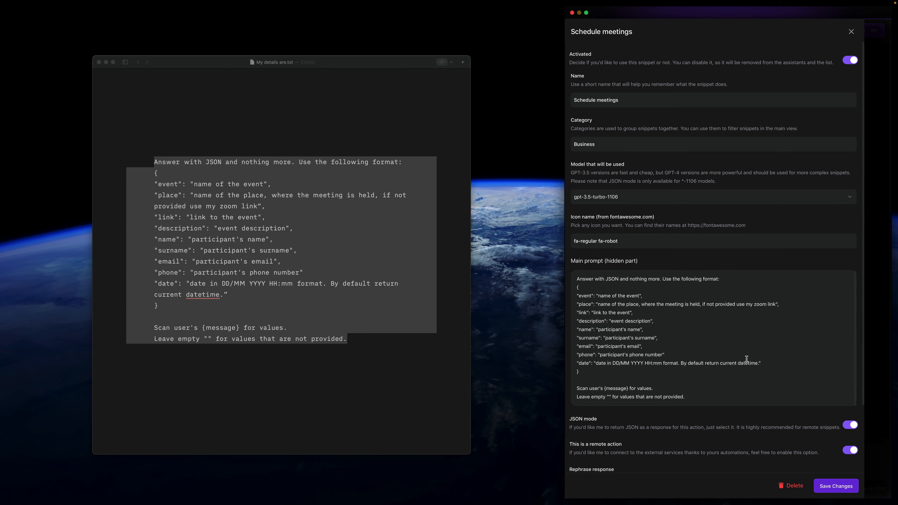
scroll(747, 358, "down", 3)
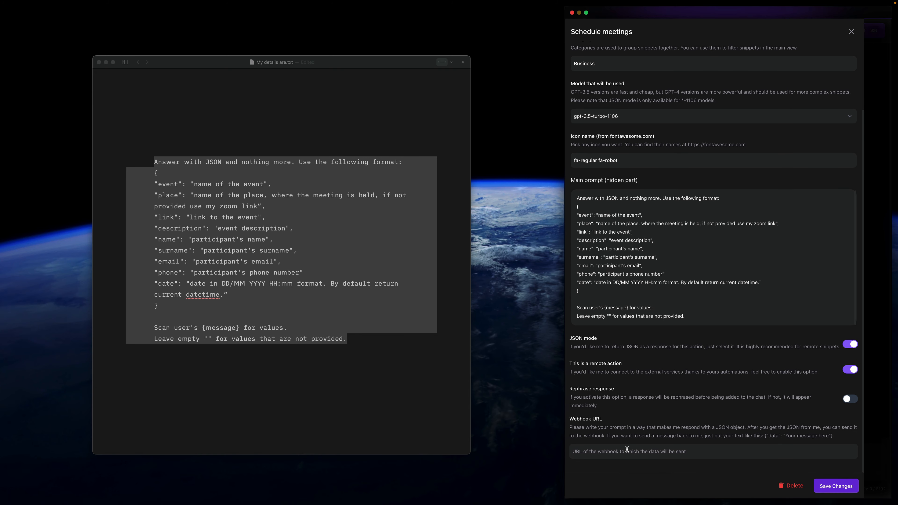
- Switch to Make in the browser and import the [Alice] Simple Blueprint.json blueprint into the new scenario
key("super+space")
type("br")
key("Return")
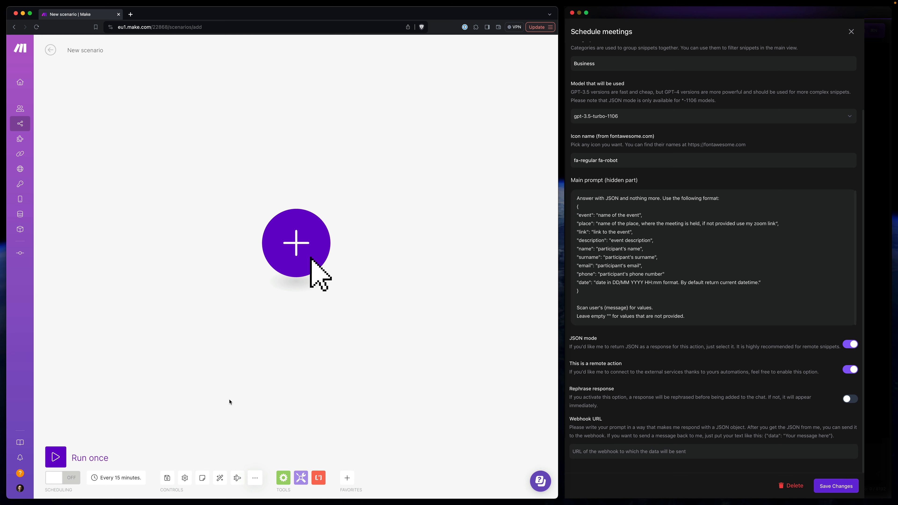
left_click(255, 478)
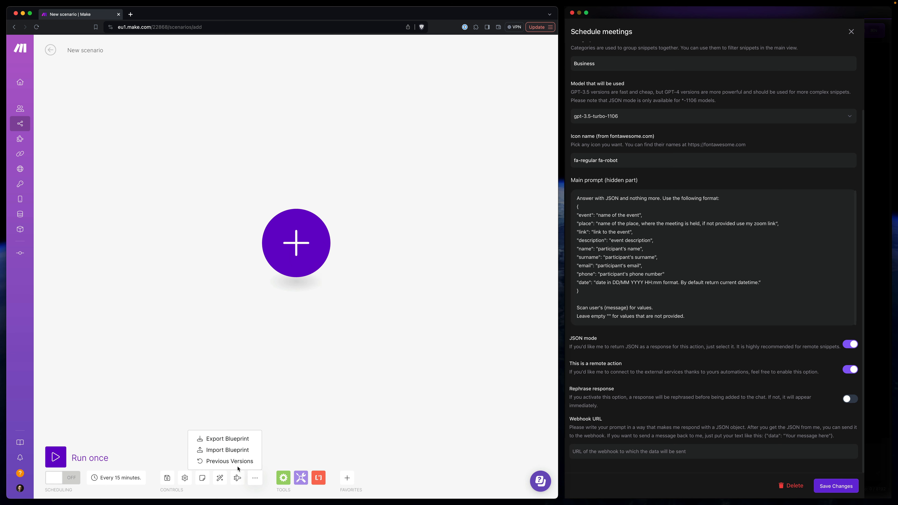
left_click(232, 450)
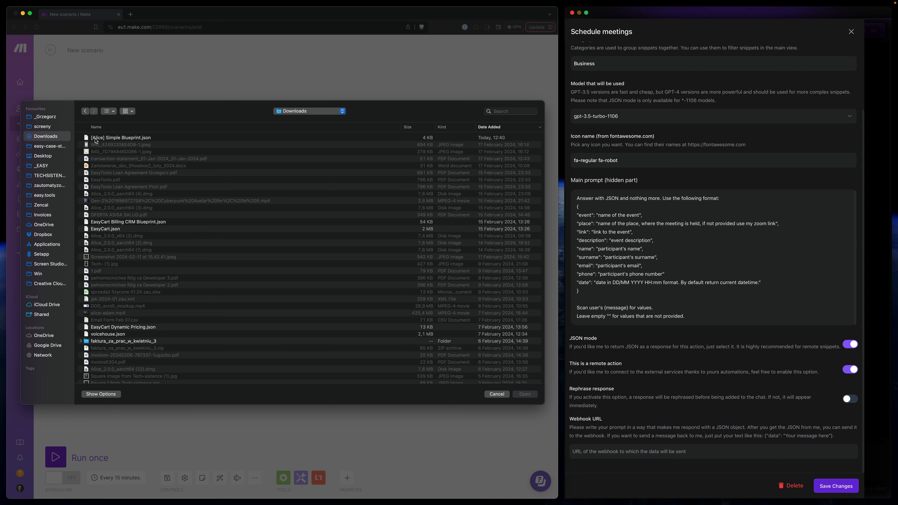
double_click(96, 140)
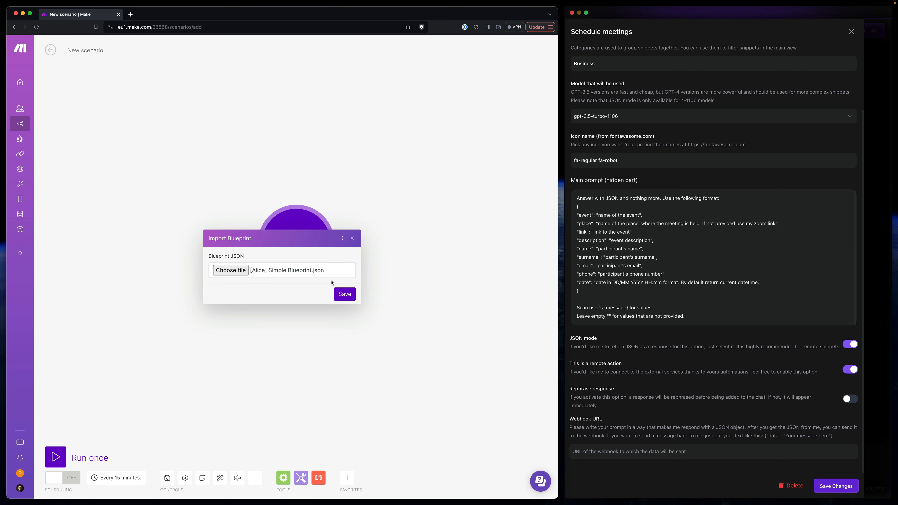
left_click(345, 294)
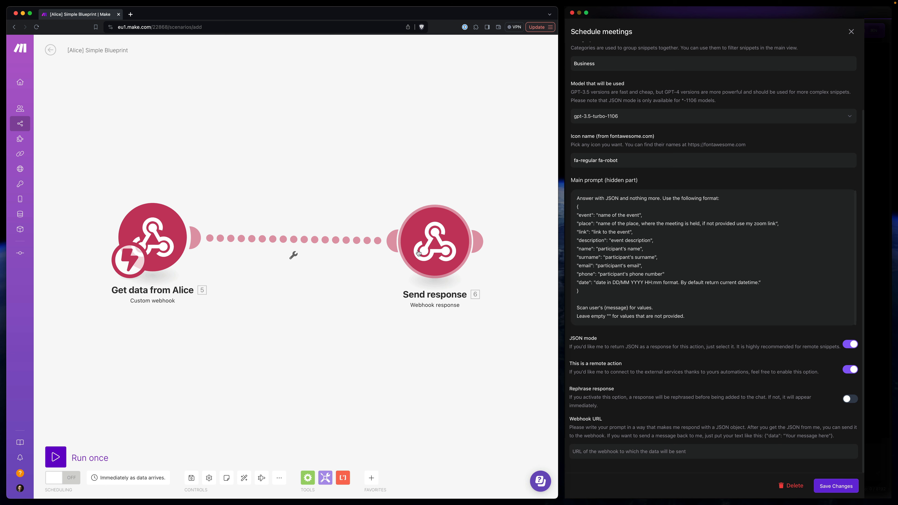
left_click_drag(427, 254, 429, 241)
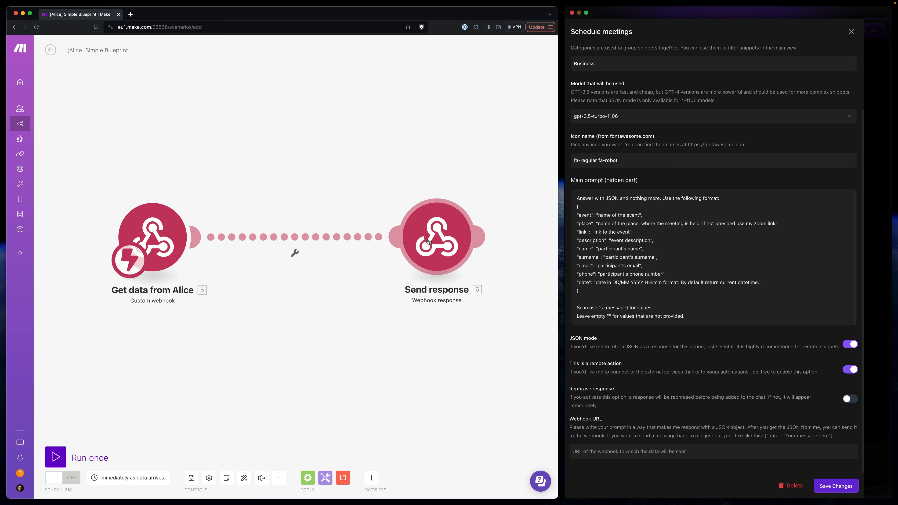
- Start creating a new webhook for the Get data from Alice module
left_click(153, 235)
left_click(336, 238)
left_click(397, 207)
key("super+v")
key("super+a")
key("BackSpace")
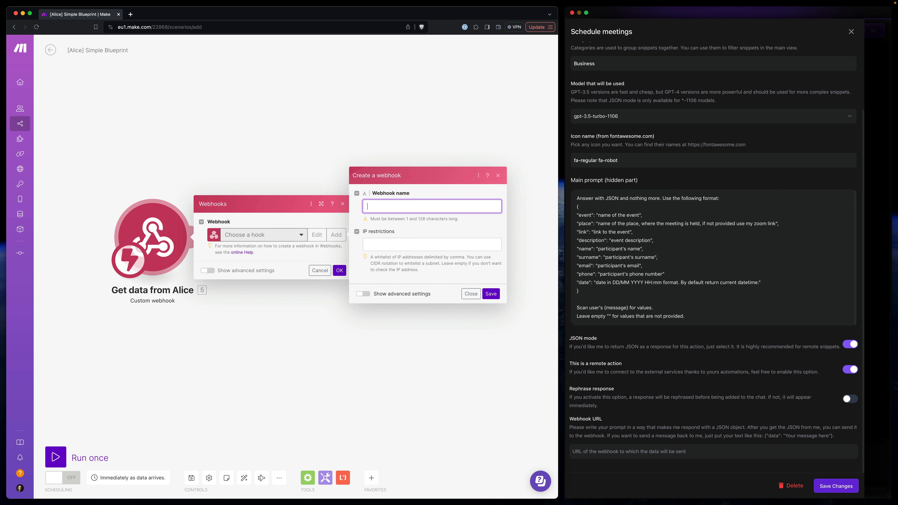
- Name the new webhook [Alice] Schedule meetings, reusing the snippet's name from Alice after the [Alice] prefix
left_click(603, 74)
scroll(606, 66, "up", 4)
left_click(598, 99)
key("super+a")
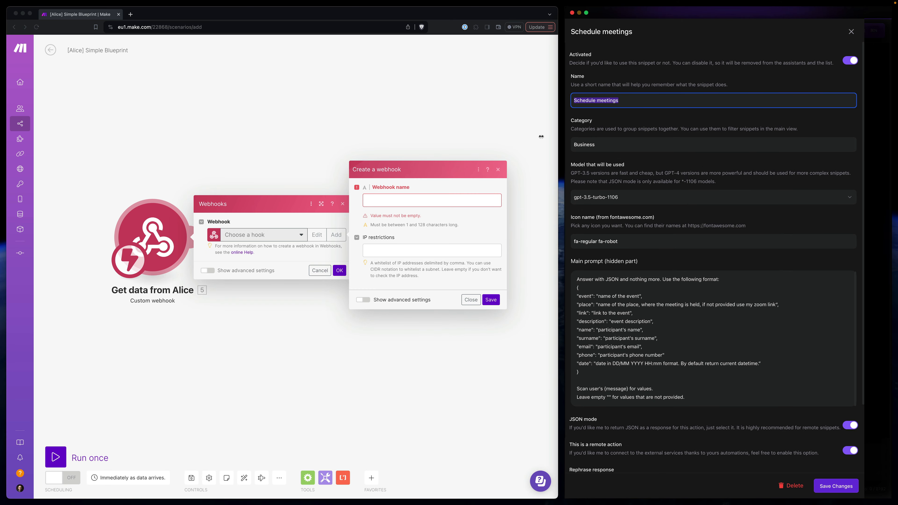
left_click(386, 201)
type("[A")
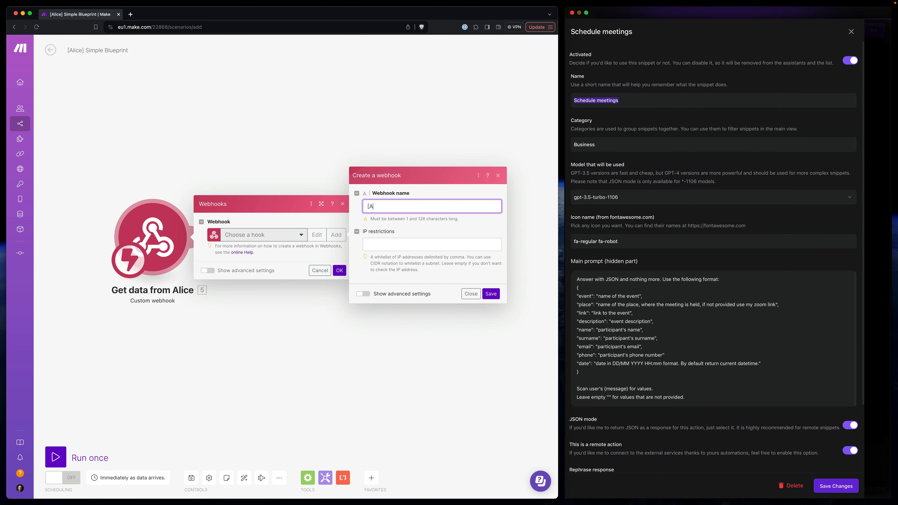
type("lice]")
key("super+v")
key("super+a")
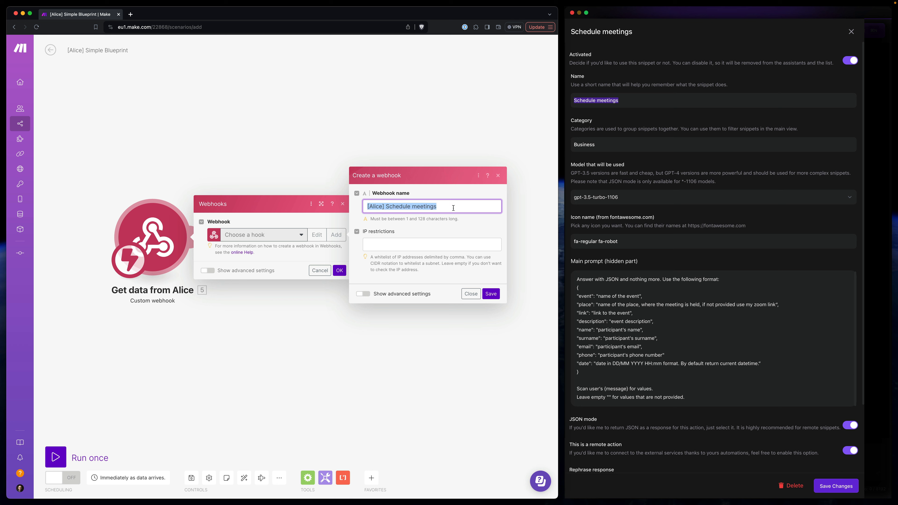
- Rename the scenario to [Alice] Schedule meetings by copying the webhook's name
key("super+c")
left_click(65, 53)
key("super+v")
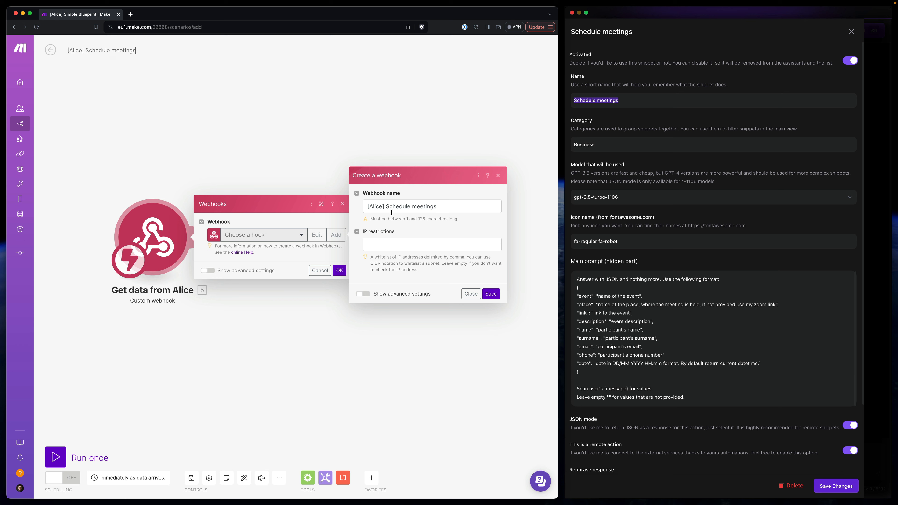
- Save the webhook, enter its copied address as the Schedule meetings snippet's Webhook URL, and save the snippet
left_click(491, 294)
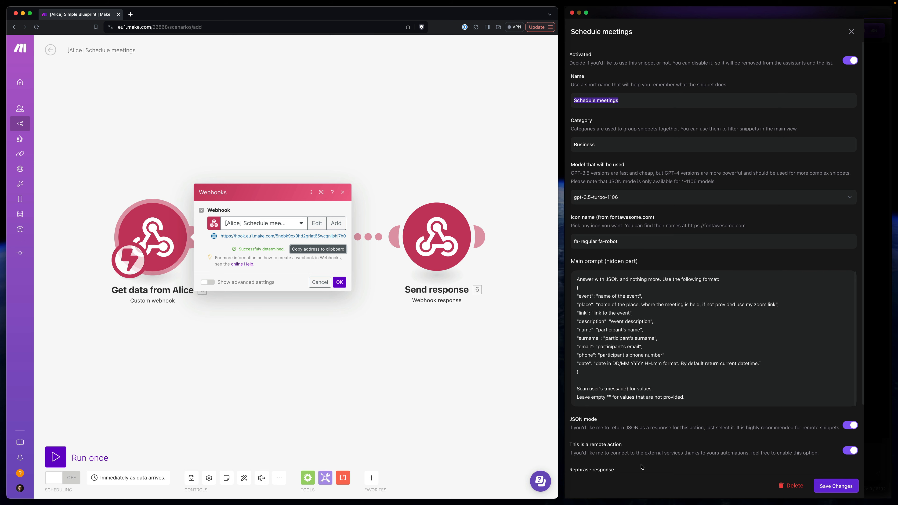
scroll(676, 449, "down", 5)
left_click(674, 451)
key("super+v")
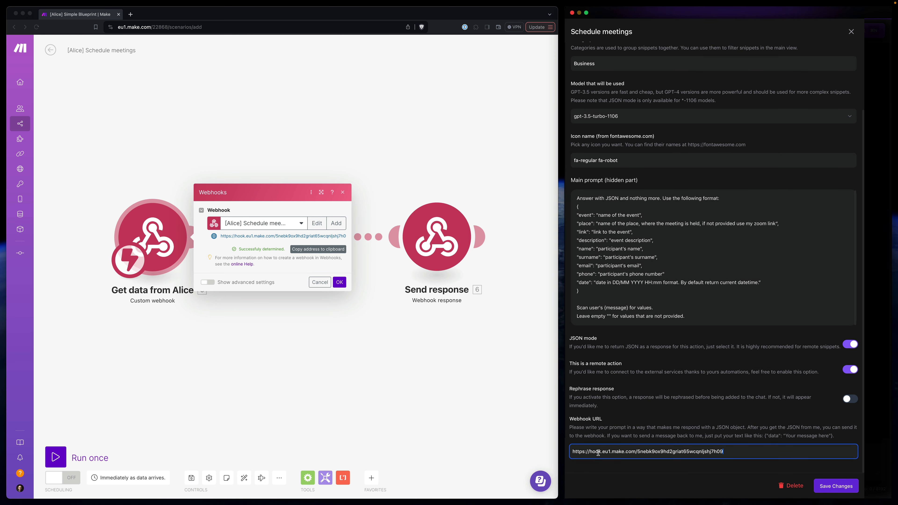
left_click(829, 487)
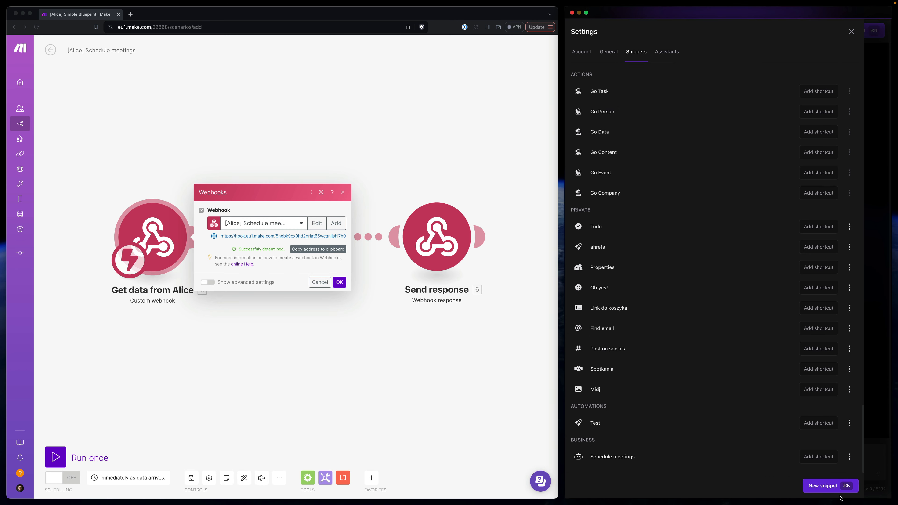
- Enable the Schedule meetings snippet for the Amy assistant, save the assistant, and close the settings
left_click(667, 51)
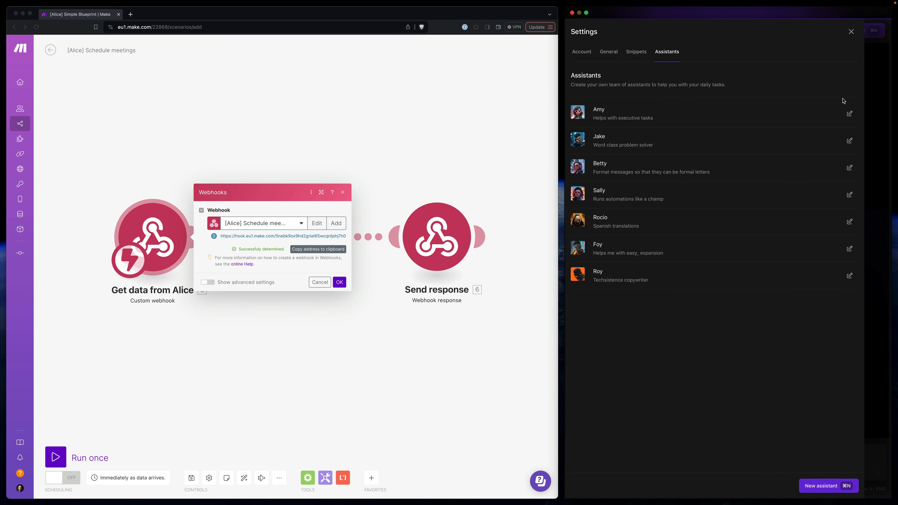
left_click(850, 114)
scroll(849, 219, "down", 20)
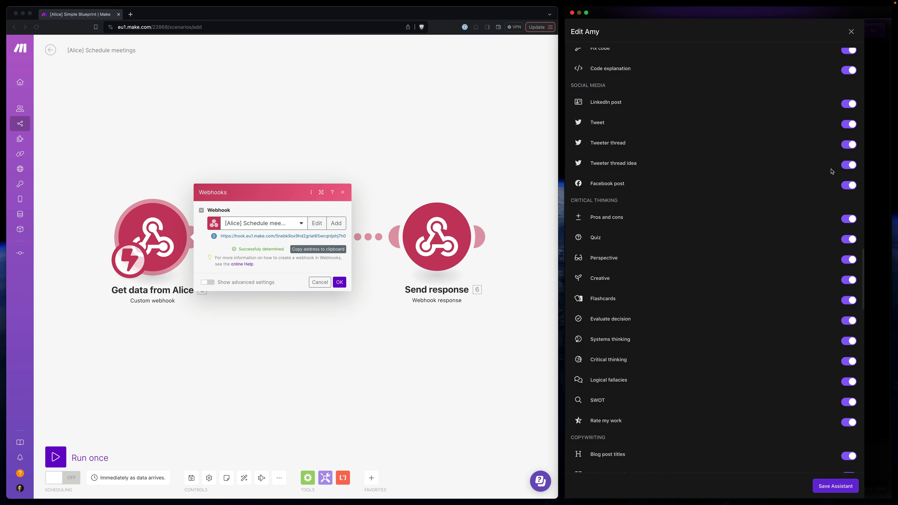
scroll(843, 311, "down", 15)
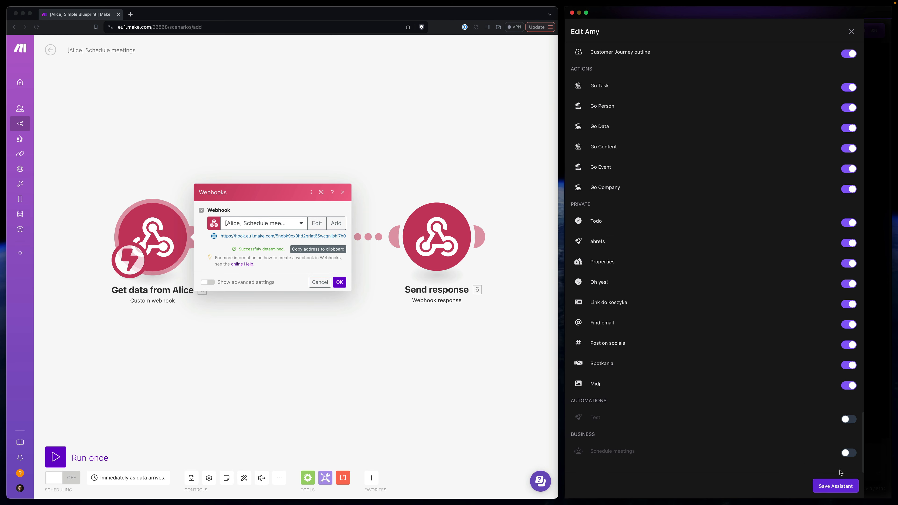
left_click(849, 455)
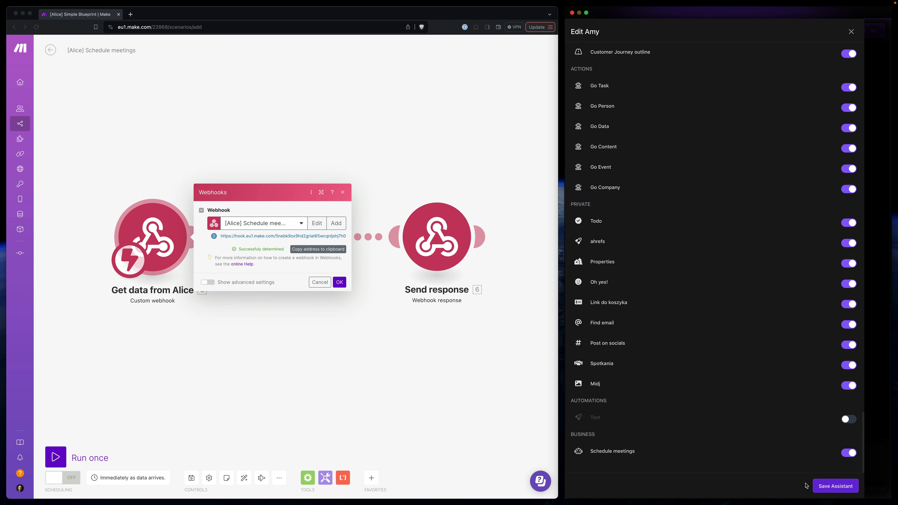
left_click(842, 491)
left_click(858, 31)
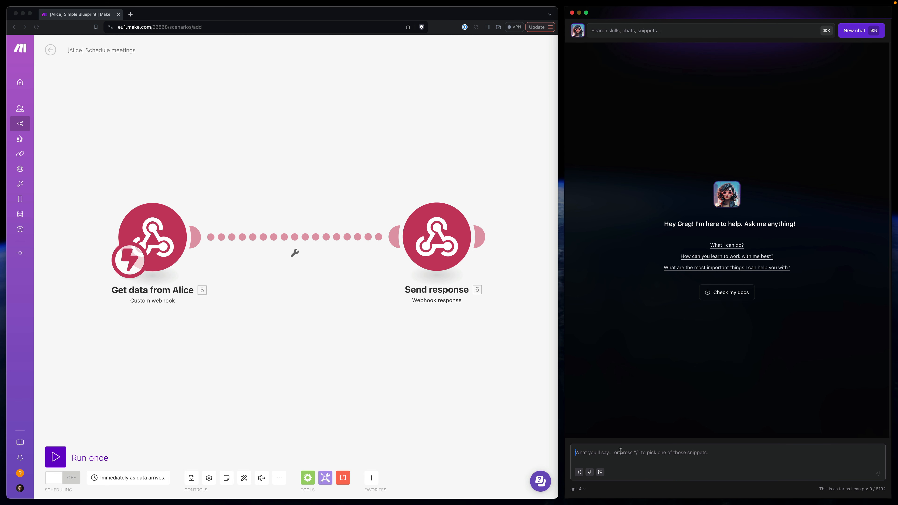
- Activate the Schedule meetings snippet in the chat and write a request to meet a contact, with their e-mail, about Marketing Strategy for tomorrow 1300
type("/sch")
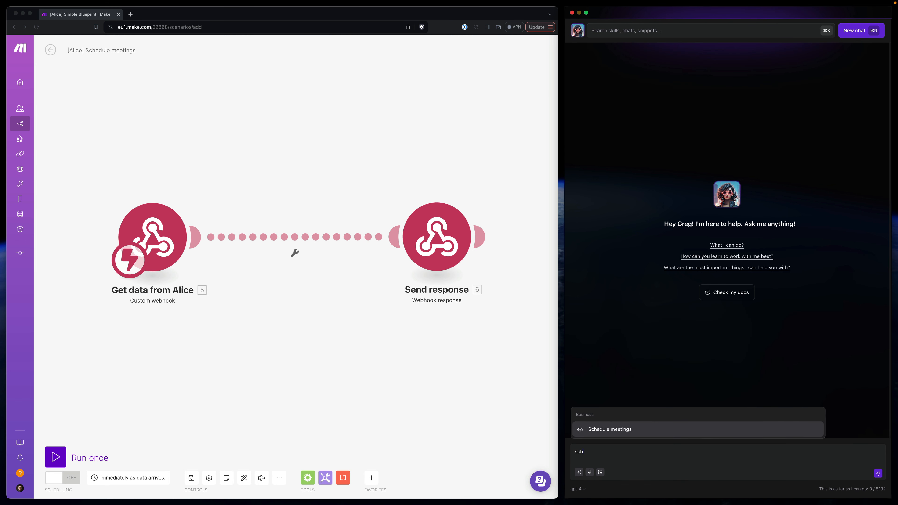
key("Return")
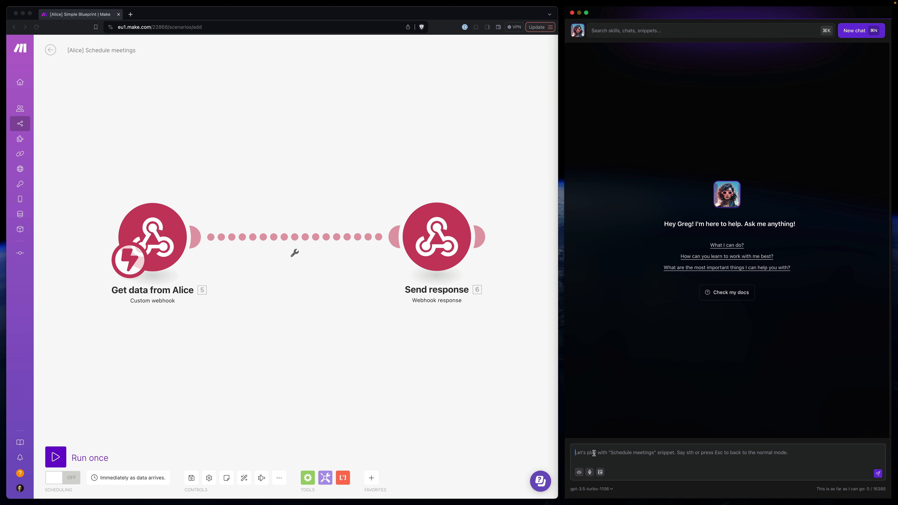
type("schedule")
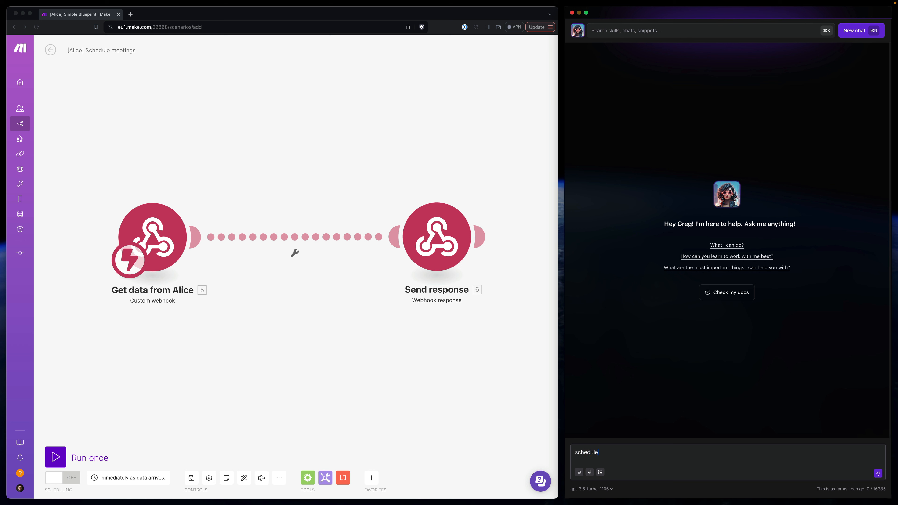
type(" meeting with Greg ;tech")
key("Return")
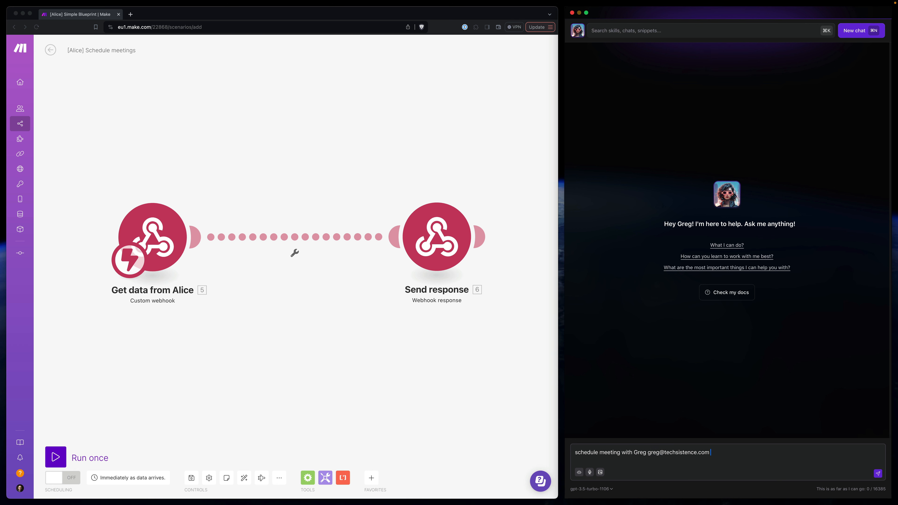
type("about Marketing Strategy for")
type("tomorrow 1300")
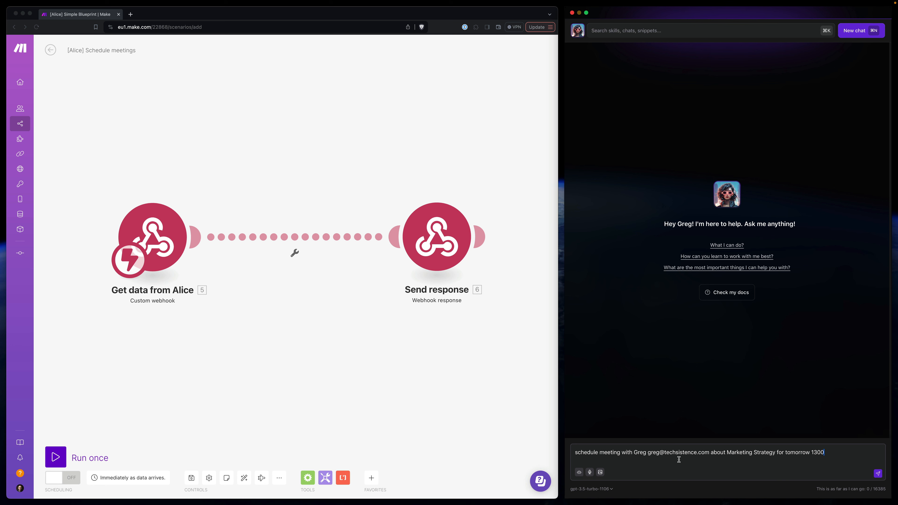
- Run the scenario once in Make and send the meeting request from the Alice chat
left_click(61, 457)
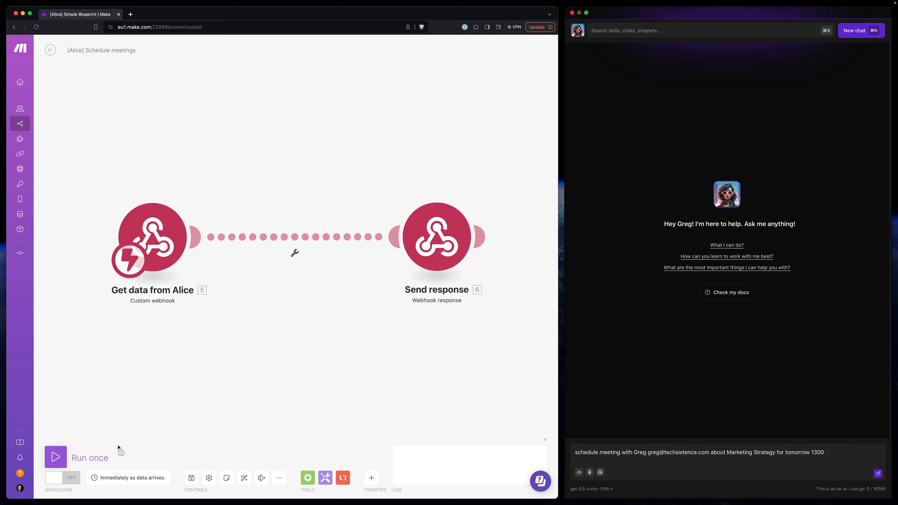
left_click(878, 475)
left_click(878, 475)
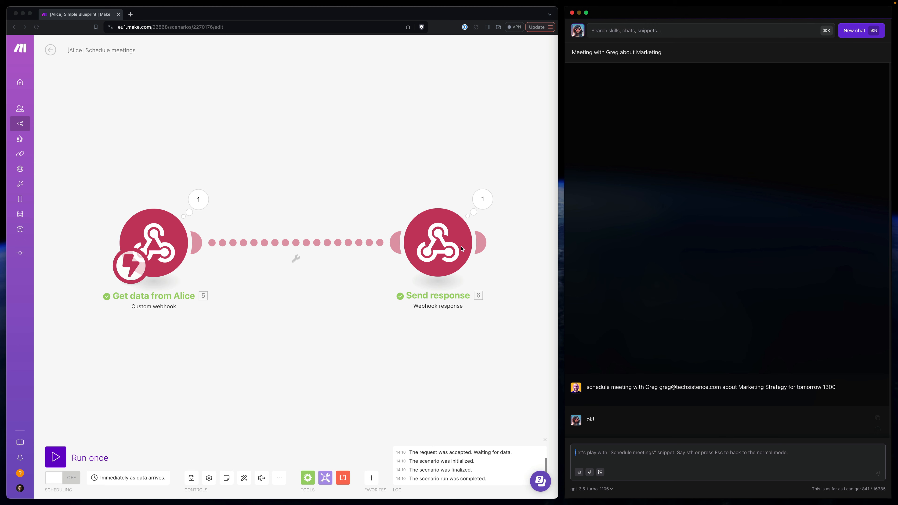
- Examine the Send response module's body and the event data received by the Get data from Alice webhook
left_click(456, 252)
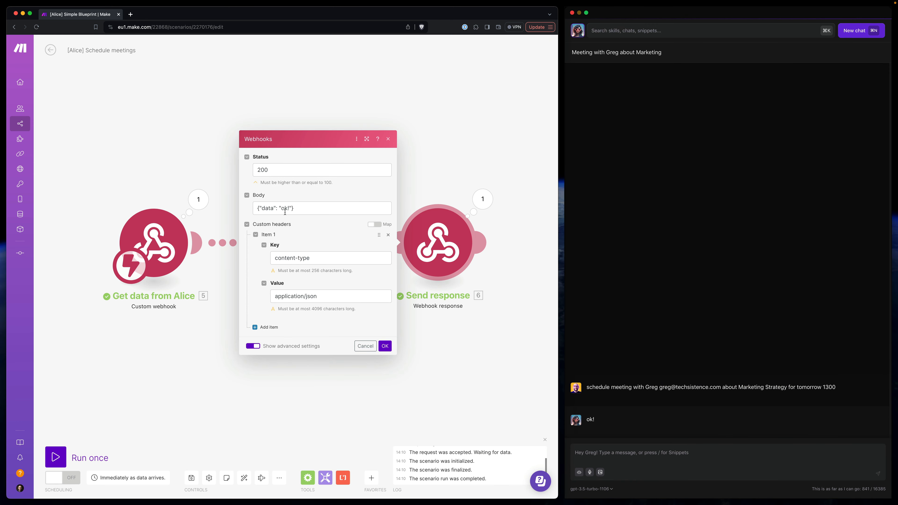
key("Escape")
left_click(199, 199)
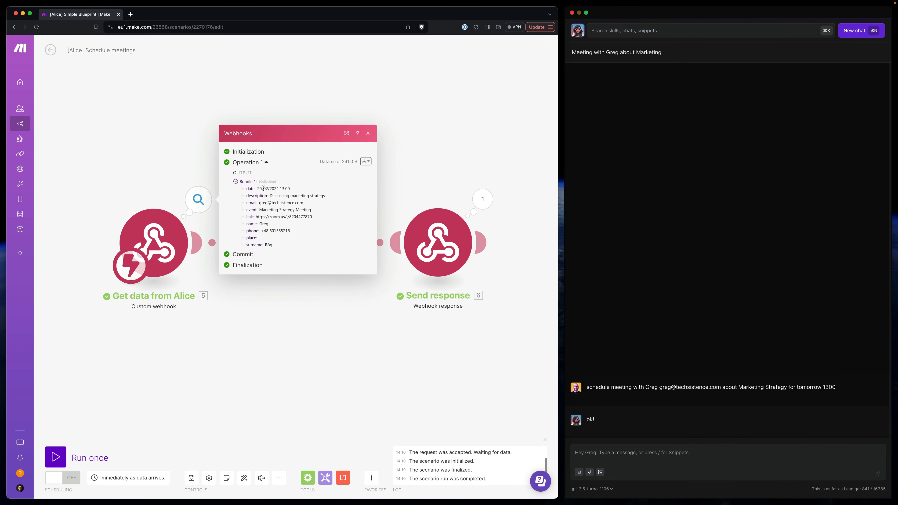
left_click_drag(263, 188, 293, 210)
left_click(288, 195)
left_click(296, 212)
left_click(167, 159)
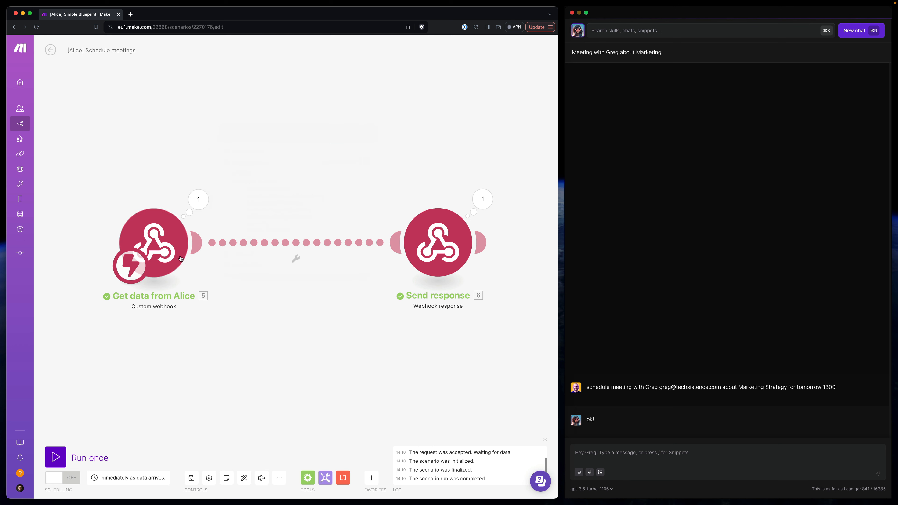
- Insert a Google Calendar Create an Event module between the Get data from Alice and Send response modules
right_click(288, 245)
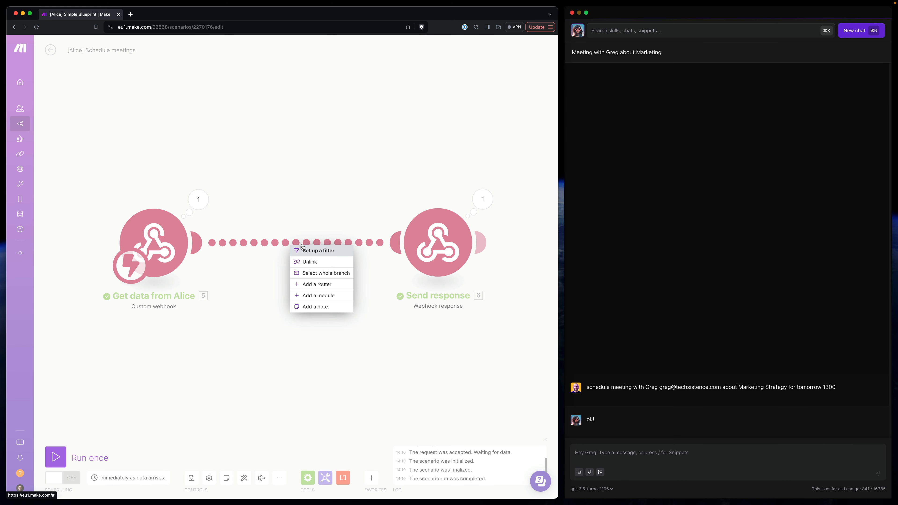
left_click(320, 297)
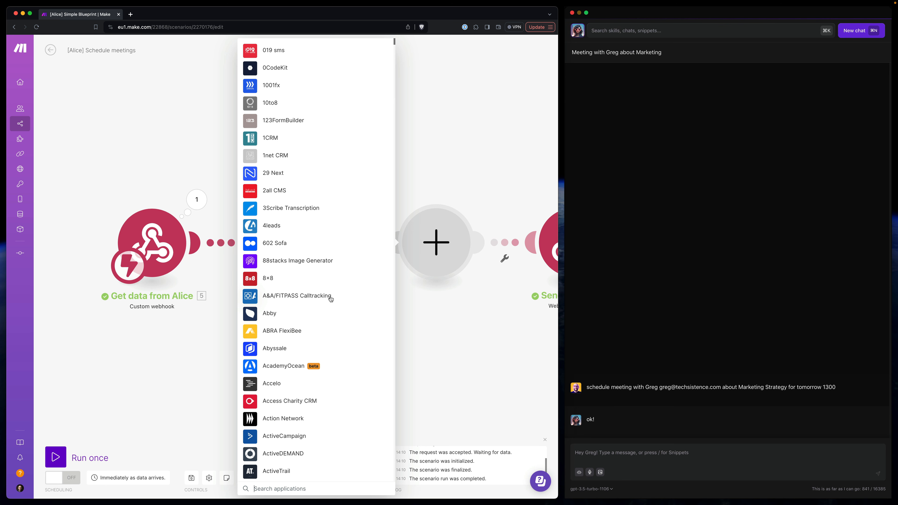
type("calenda")
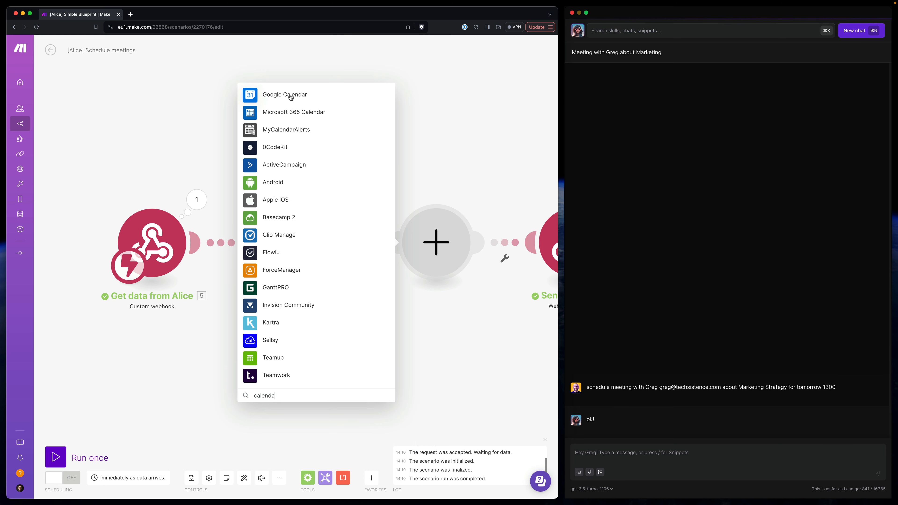
left_click(290, 98)
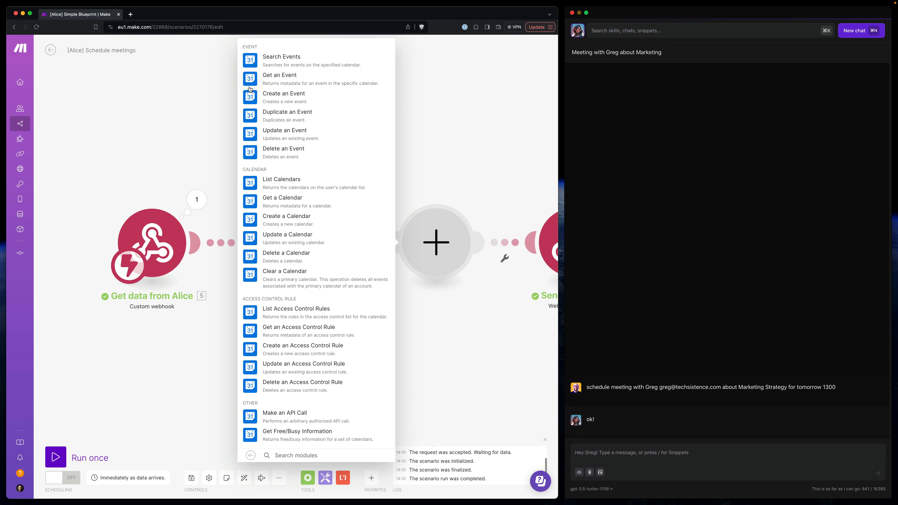
left_click(282, 98)
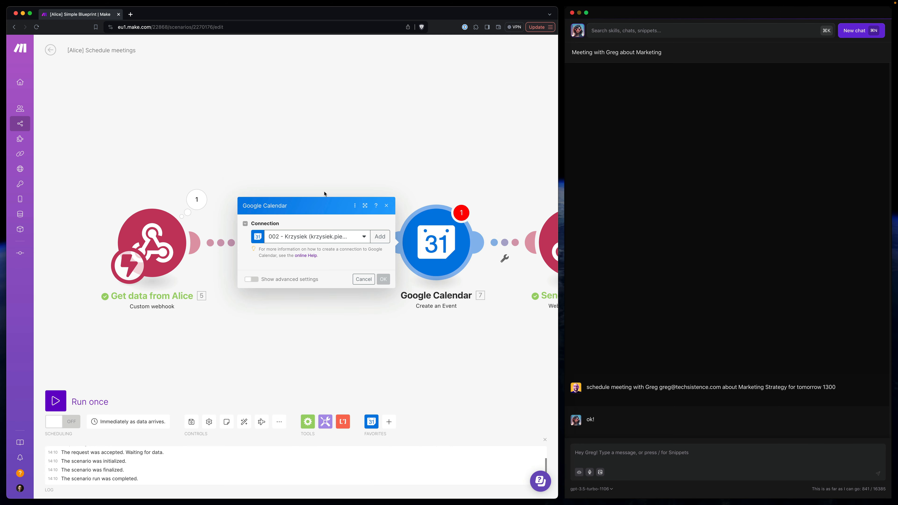
- Set the Google Calendar module to the eduweb.pl My Google connection and its primary calendar
left_click(324, 219)
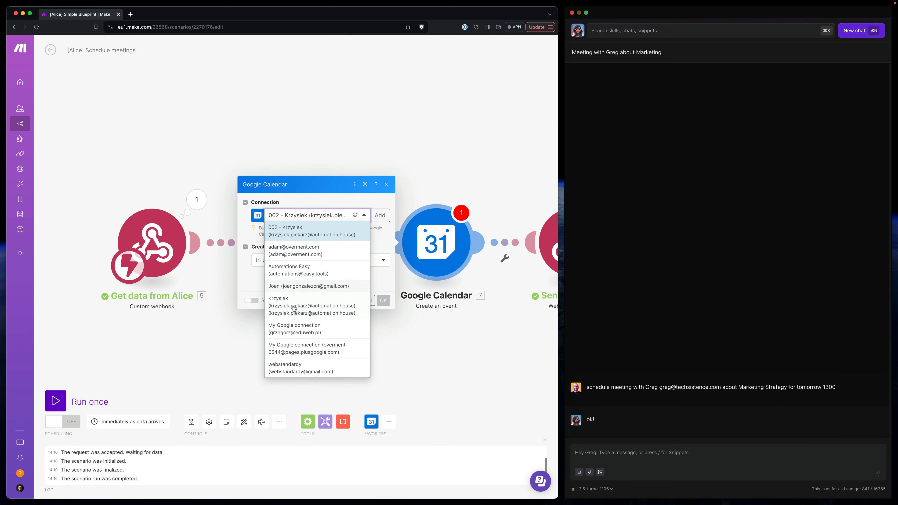
left_click(304, 216)
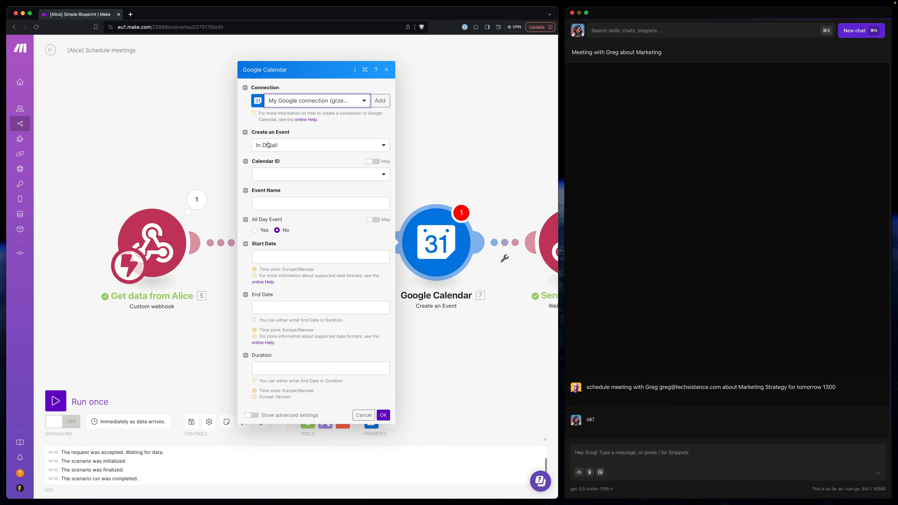
left_click(287, 177)
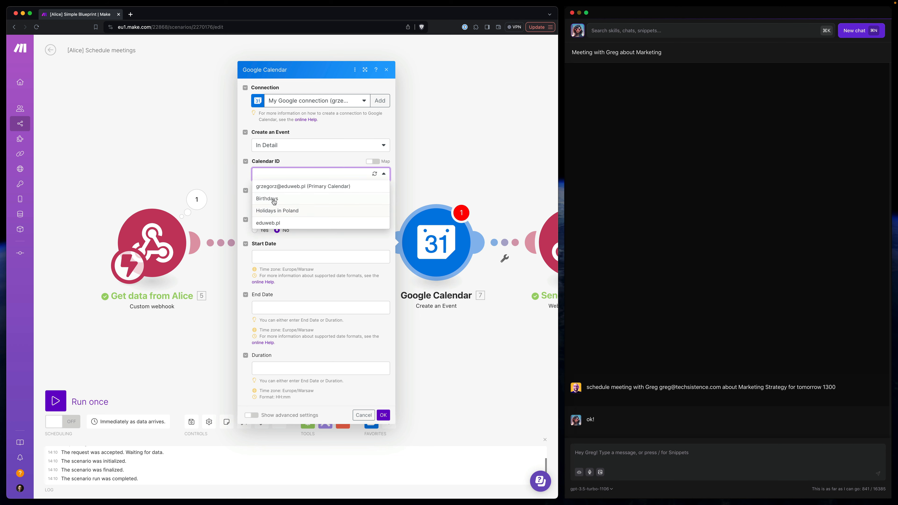
left_click(277, 191)
- Map the webhook's event value to Event Name and its date value to Start Date
left_click(272, 203)
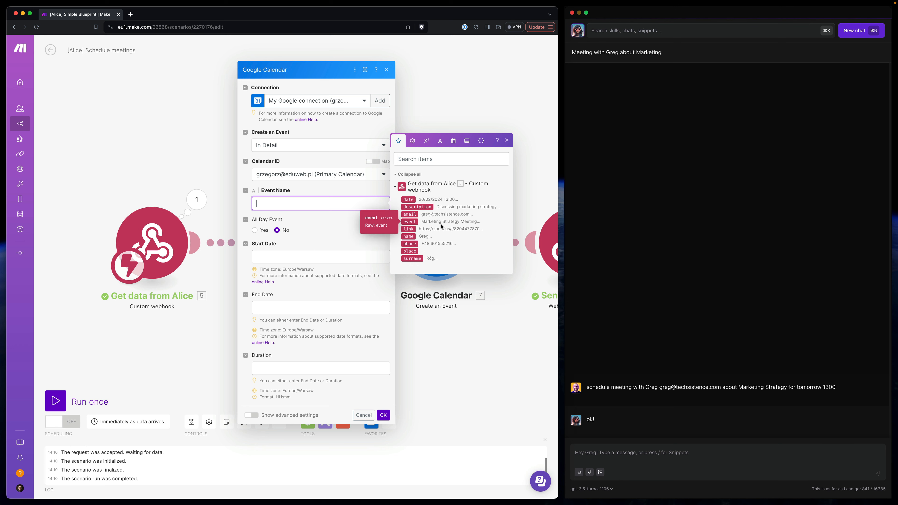
left_click(409, 222)
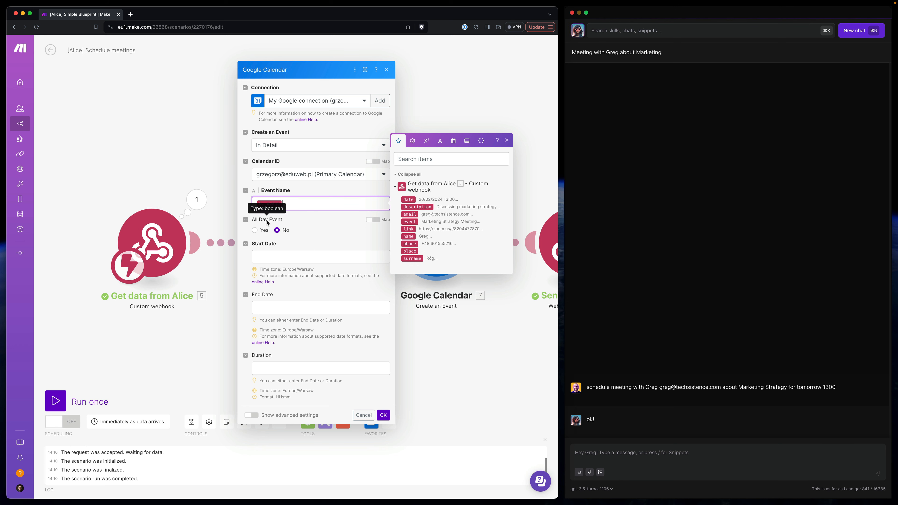
left_click(297, 260)
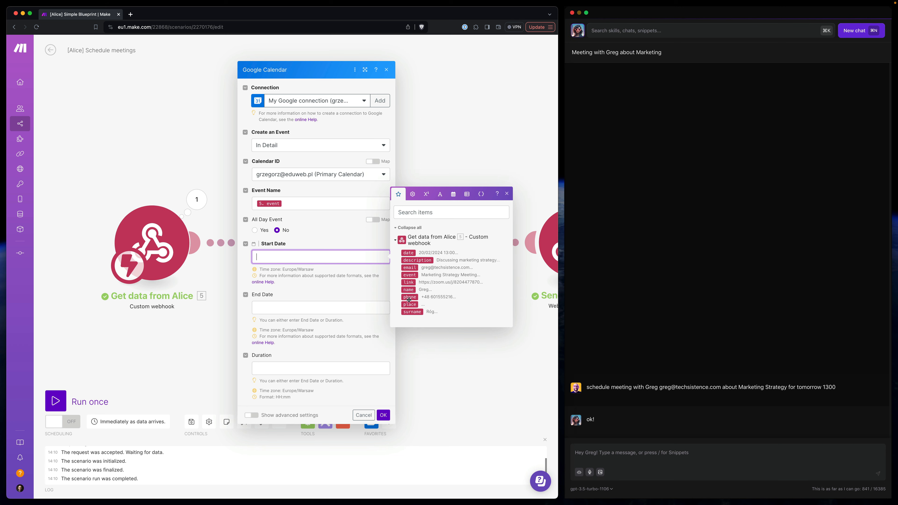
left_click_drag(409, 253, 325, 249)
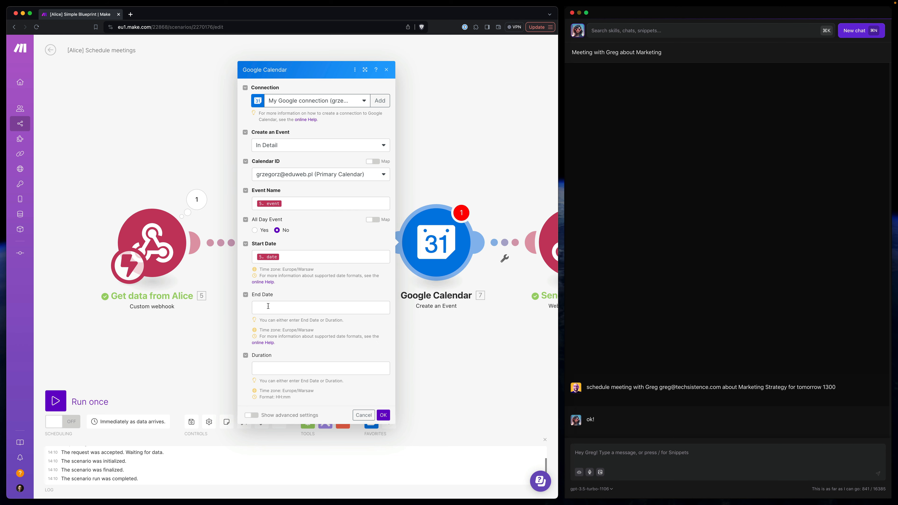
- Show the advanced settings and map the webhook's description to Description and its link to Location
left_click(252, 417)
scroll(315, 343, "down", 5)
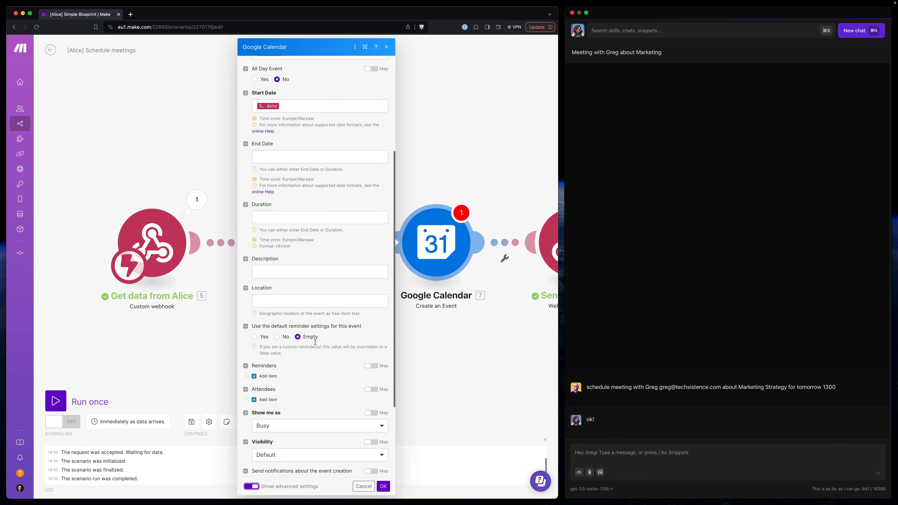
scroll(315, 342, "down", 3)
left_click(268, 191)
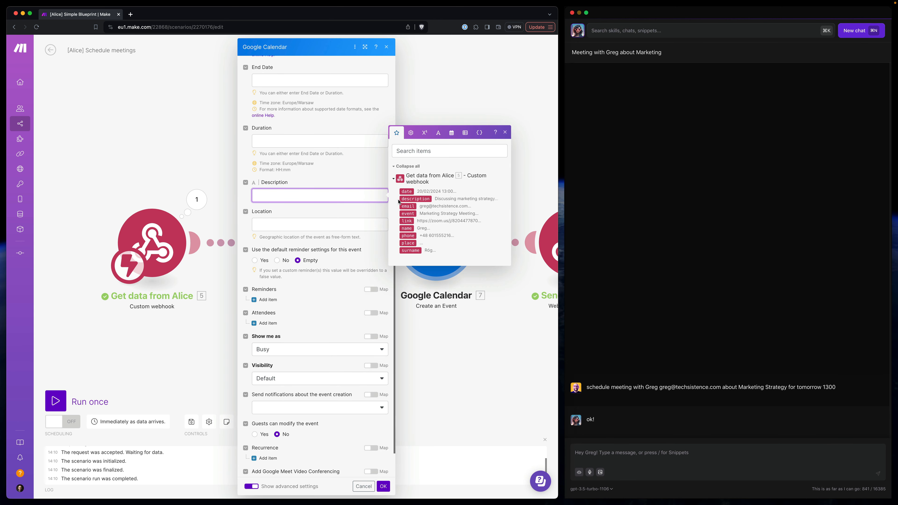
left_click(414, 199)
left_click(352, 227)
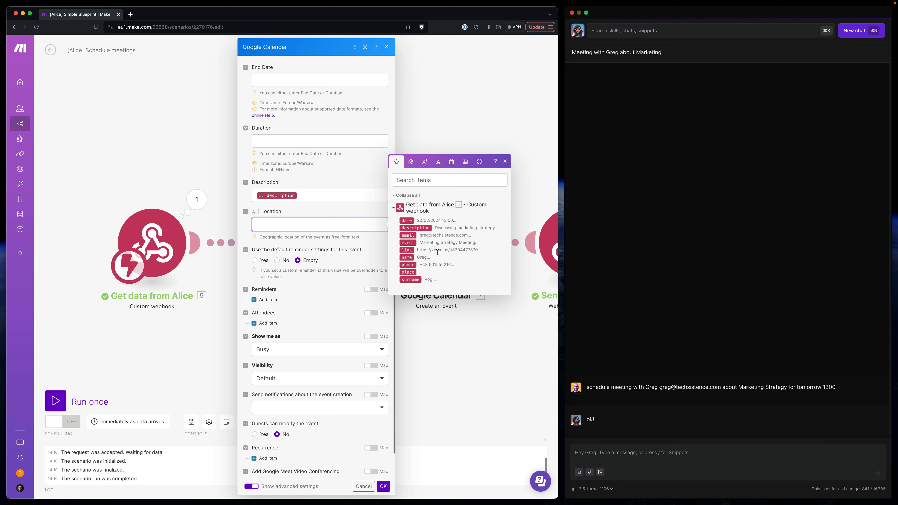
left_click(407, 251)
- Add one attendee with the webhook's name and email values mapped, and confirm the Google Calendar module's settings
left_click(267, 324)
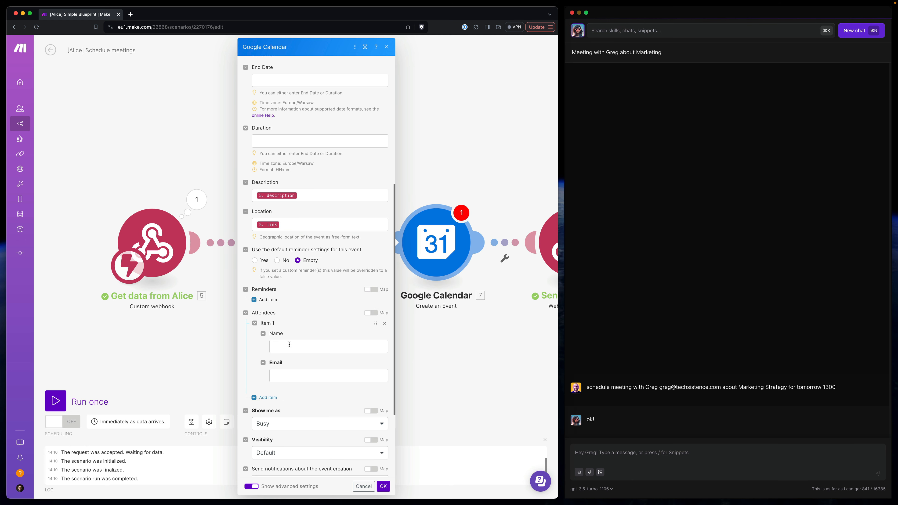
left_click(290, 346)
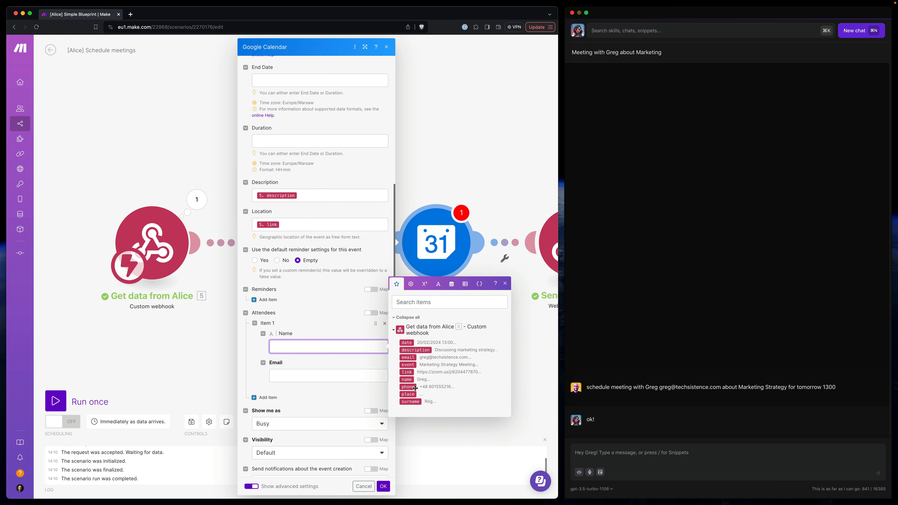
left_click(407, 379)
key("Tab")
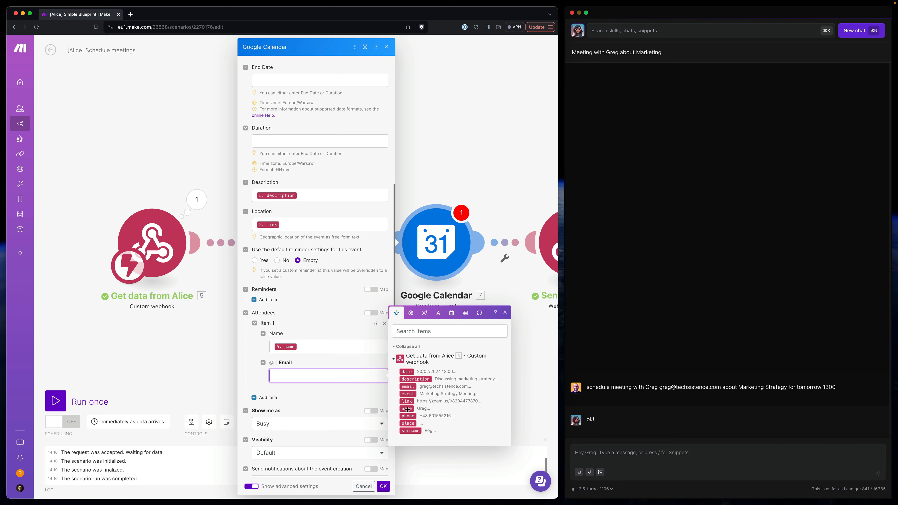
left_click(438, 386)
scroll(316, 407, "down", 3)
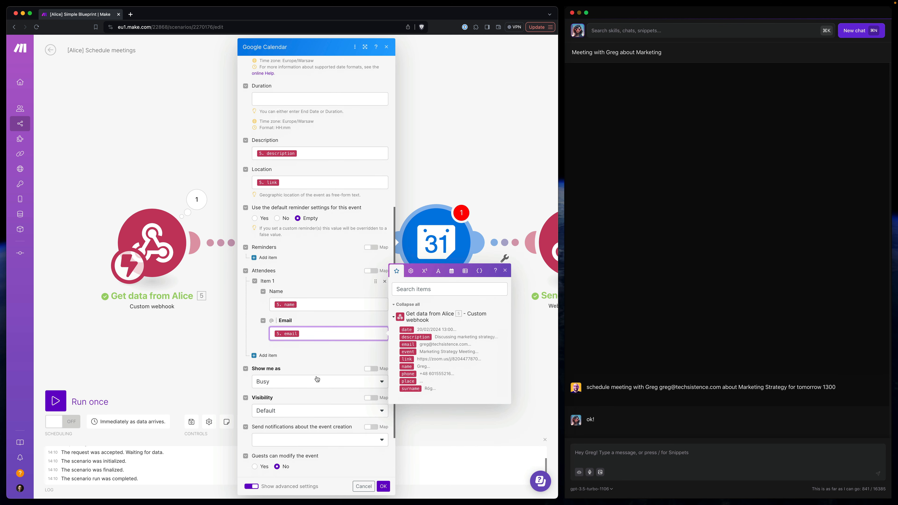
scroll(317, 379, "down", 5)
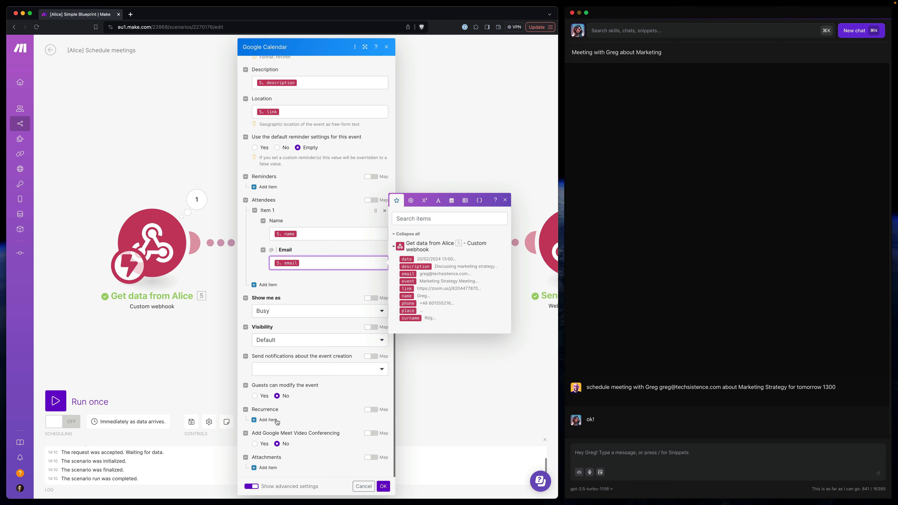
left_click(384, 487)
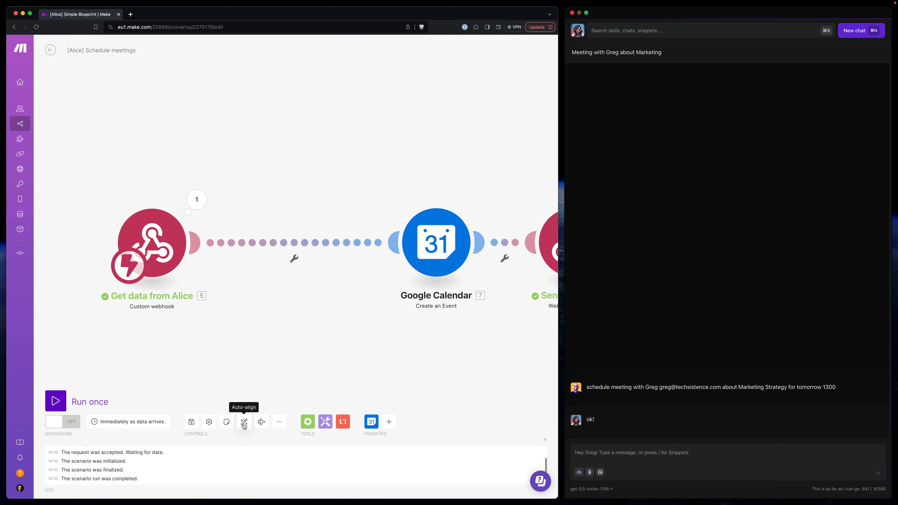
- Auto-align the scenario's modules and save the scenario
left_click(244, 422)
left_click(191, 422)
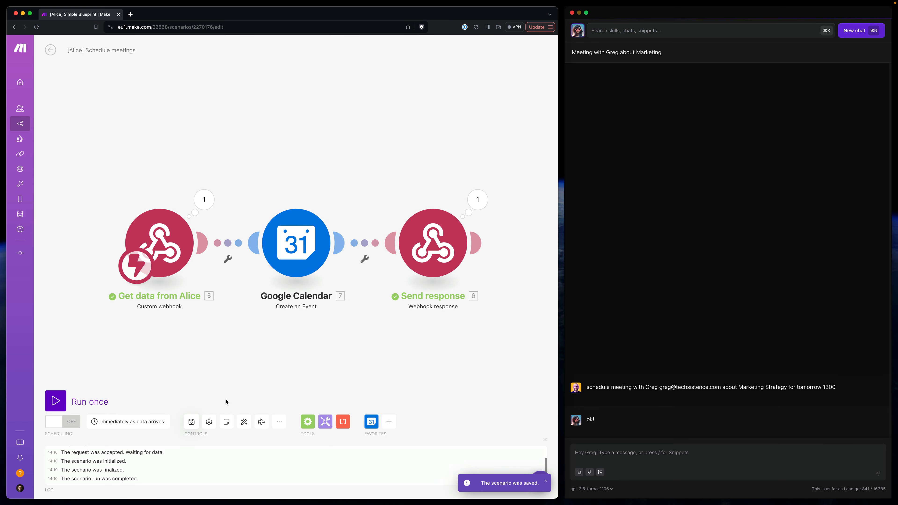
- Run the scenario once and resend a copy of the earlier Marketing Strategy meeting request in the Alice chat
left_click(55, 401)
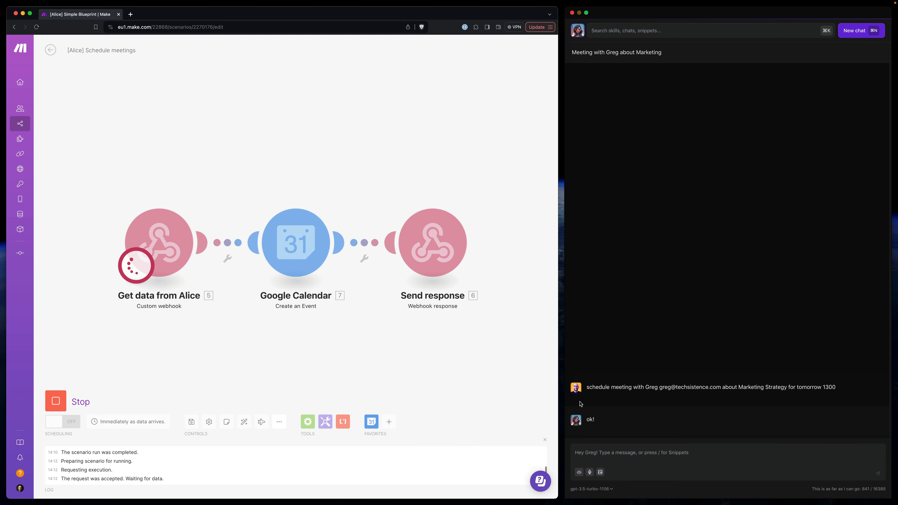
triple_click(634, 390)
key("super+c")
left_click(615, 454)
key("super+v")
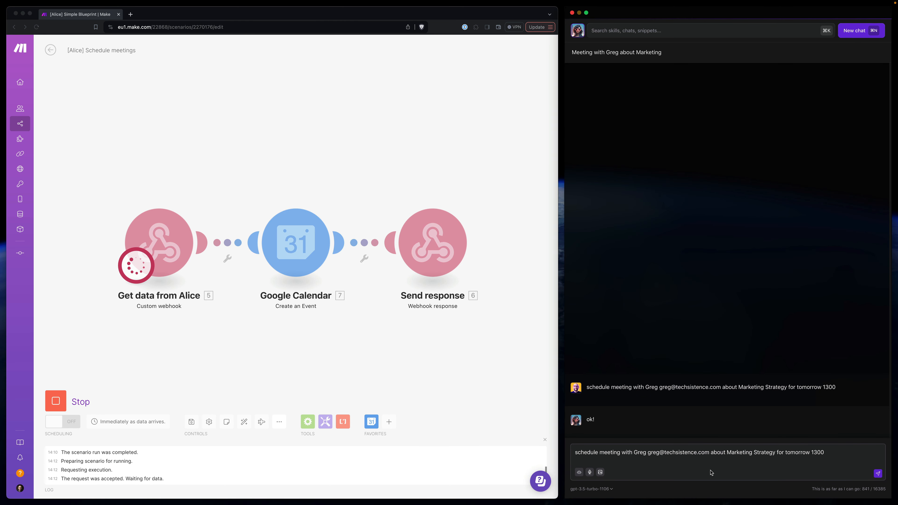
key("Return")
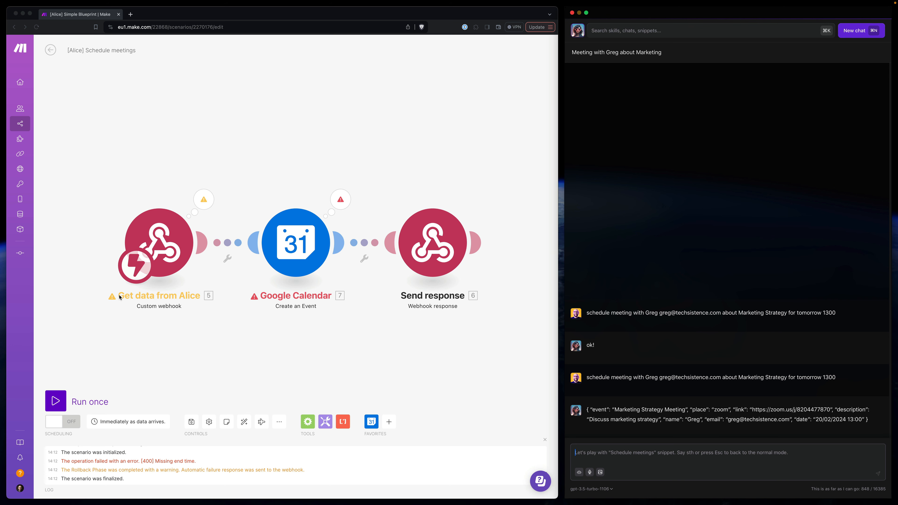
- Examine the run details of the Get data from Alice webhook and the Google Calendar module for the cause of the failure
left_click(194, 213)
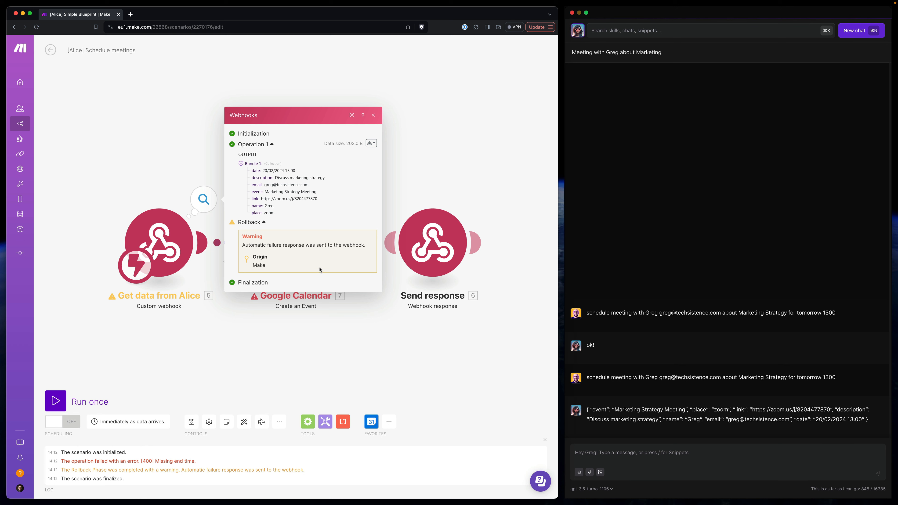
left_click_drag(265, 246, 336, 245)
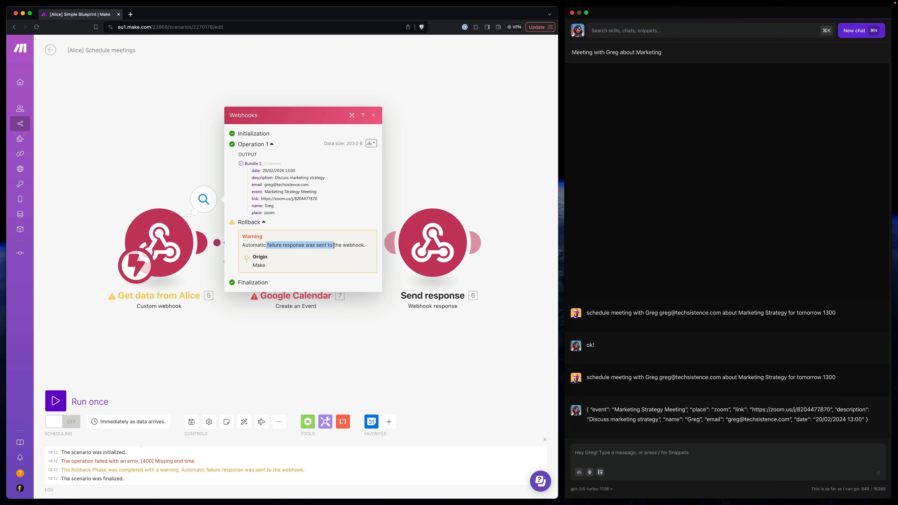
left_click(360, 246)
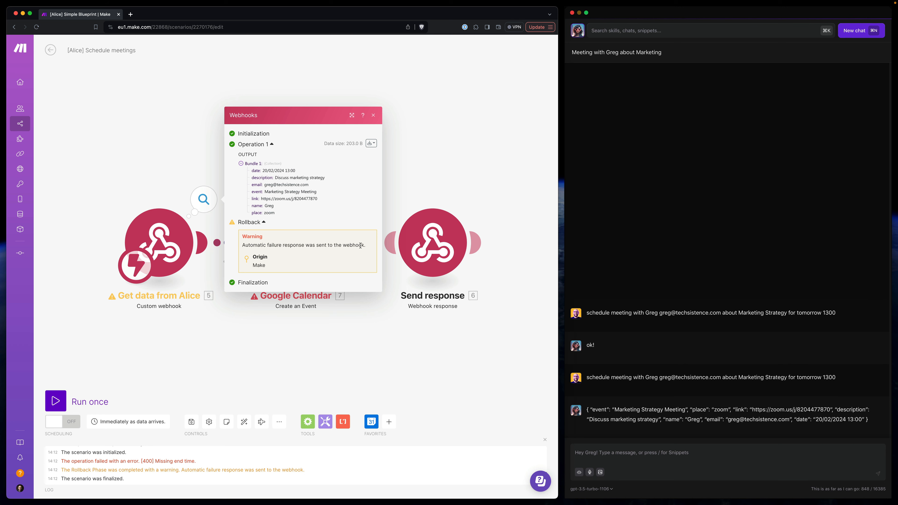
left_click(445, 159)
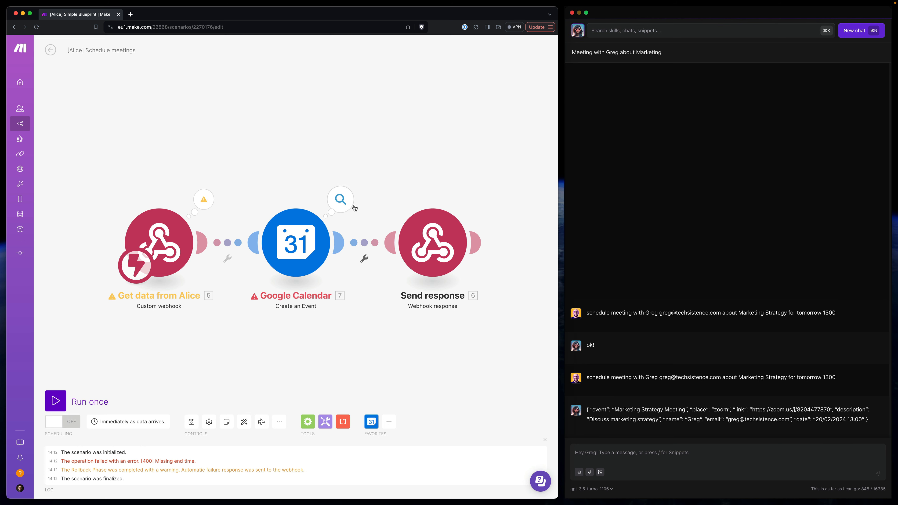
left_click(346, 203)
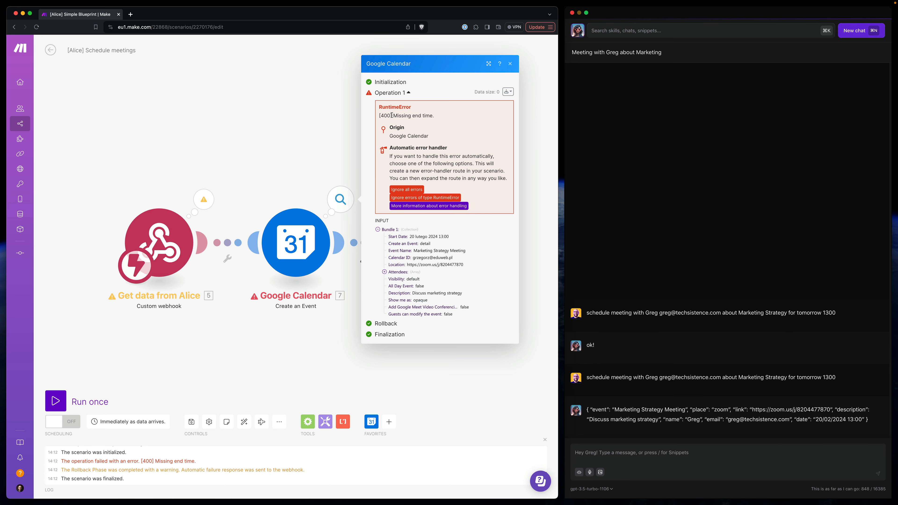
left_click_drag(432, 115, 380, 116)
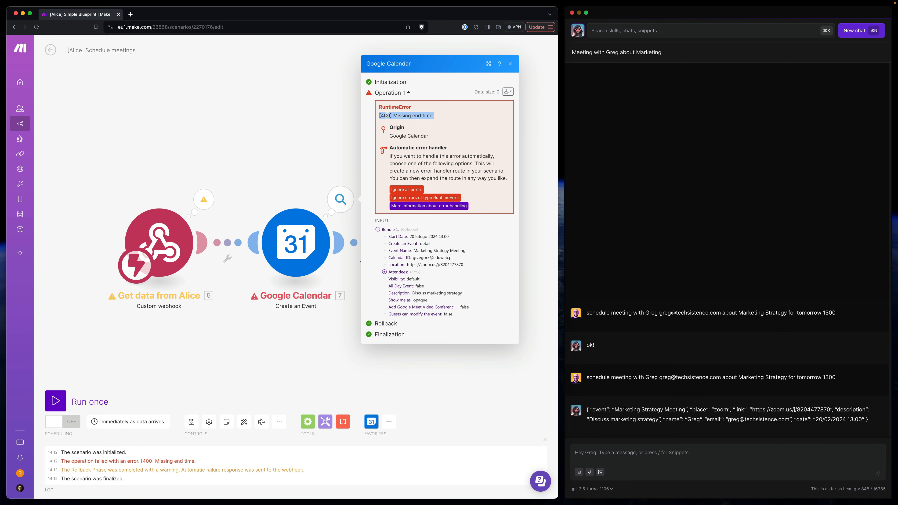
- Try to set the Google Calendar module's End Date to addHours of the webhook's date value and 1
left_click(330, 250)
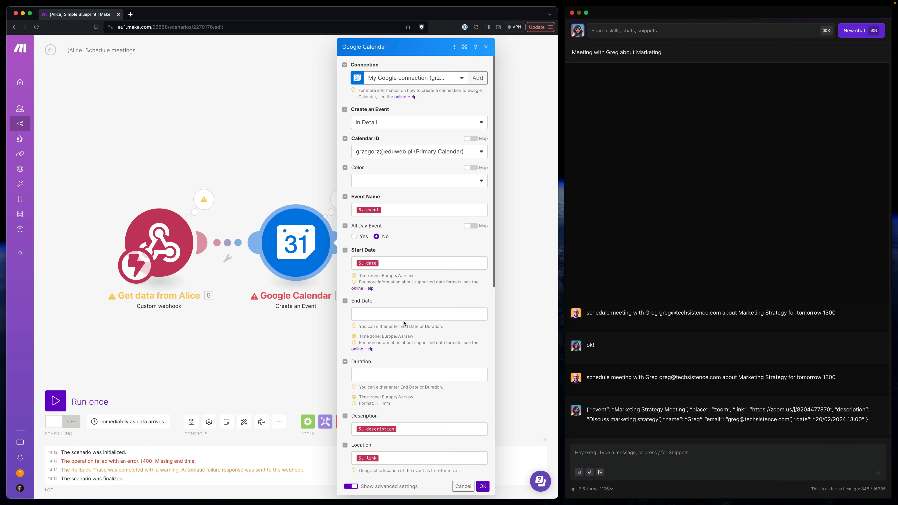
left_click(364, 317)
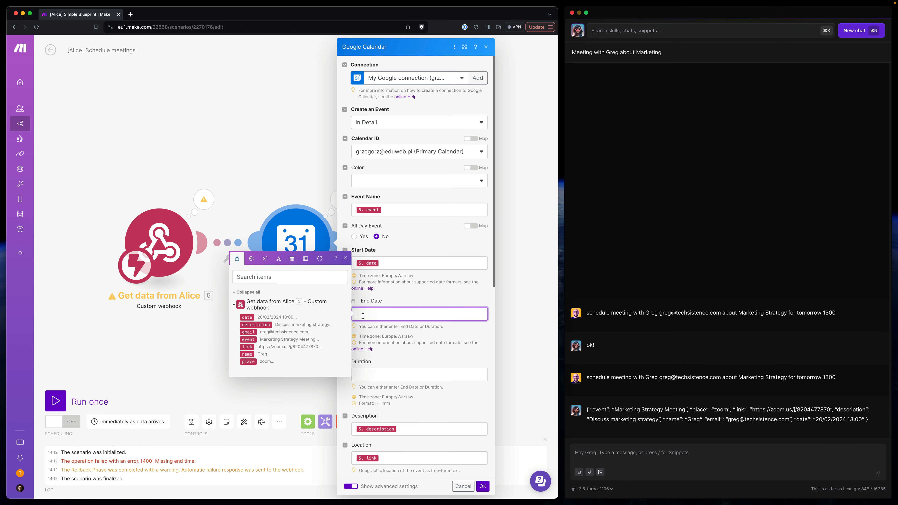
left_click(292, 261)
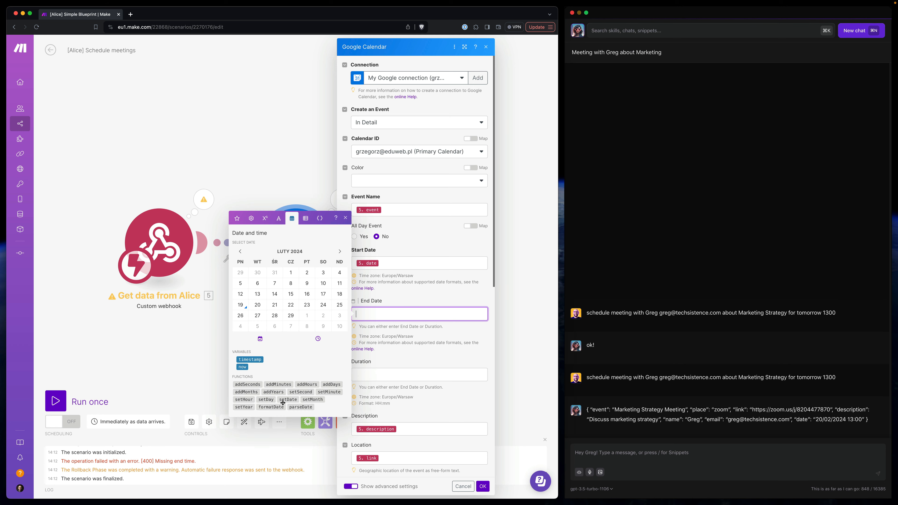
left_click(306, 385)
left_click(385, 314)
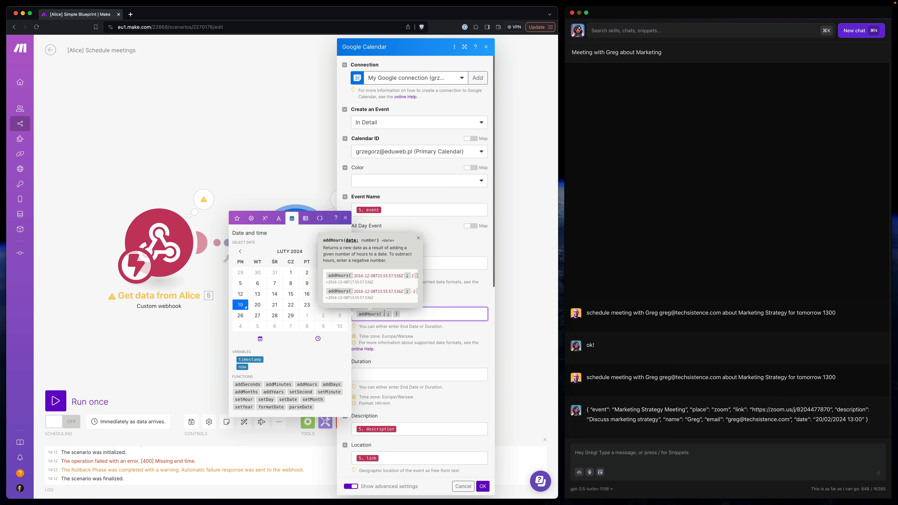
left_click(237, 218)
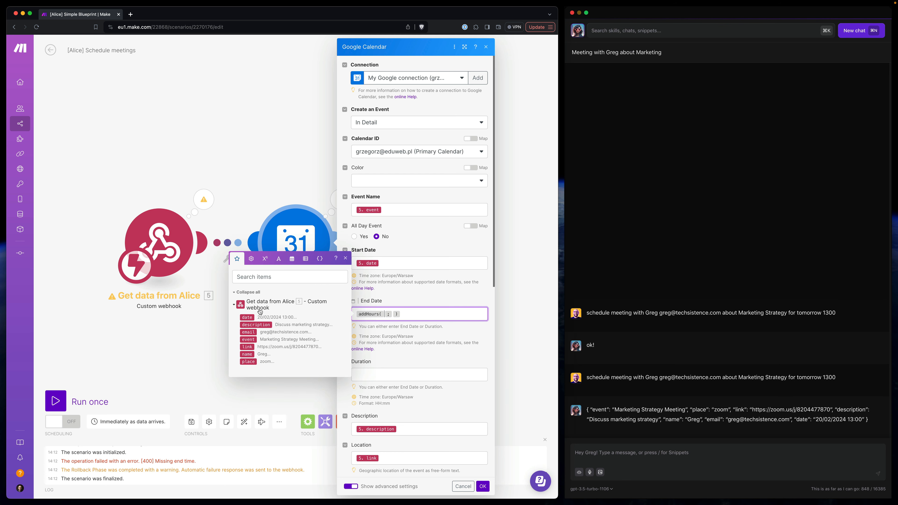
left_click(256, 317)
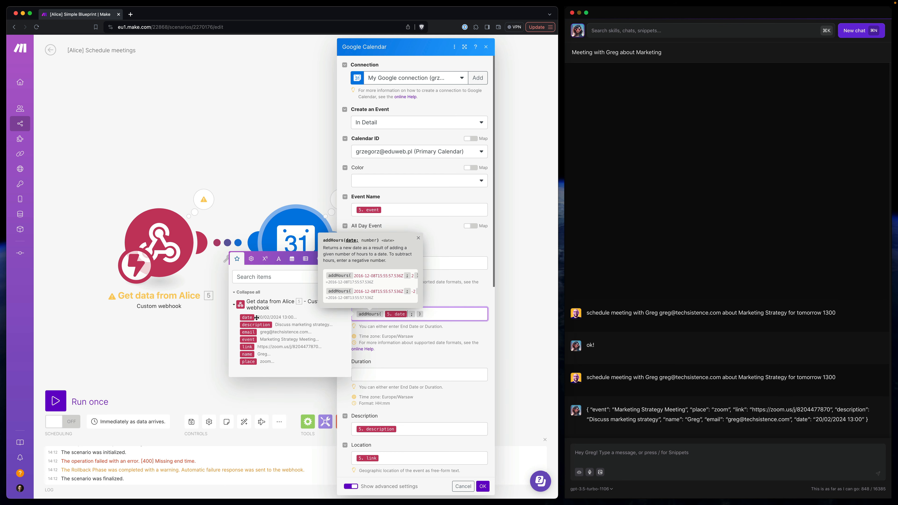
left_click(416, 314)
type("1")
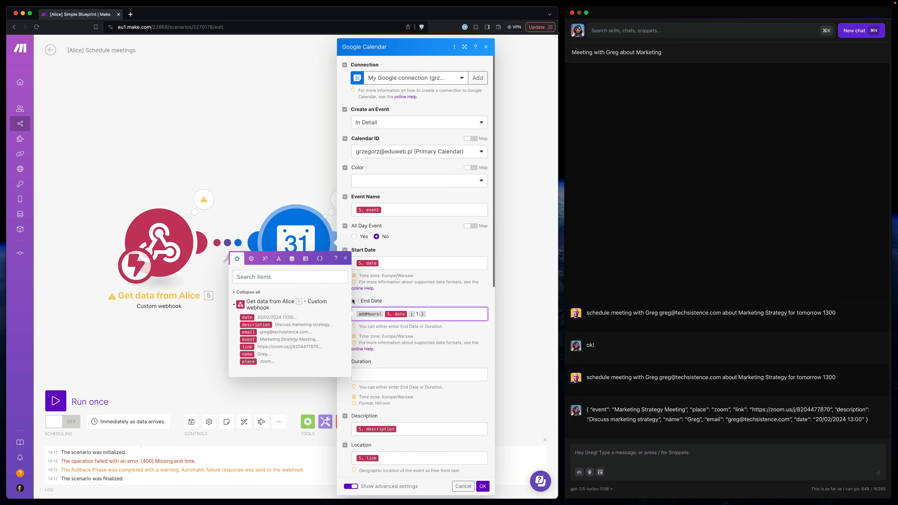
key("super+a")
key("BackSpace")
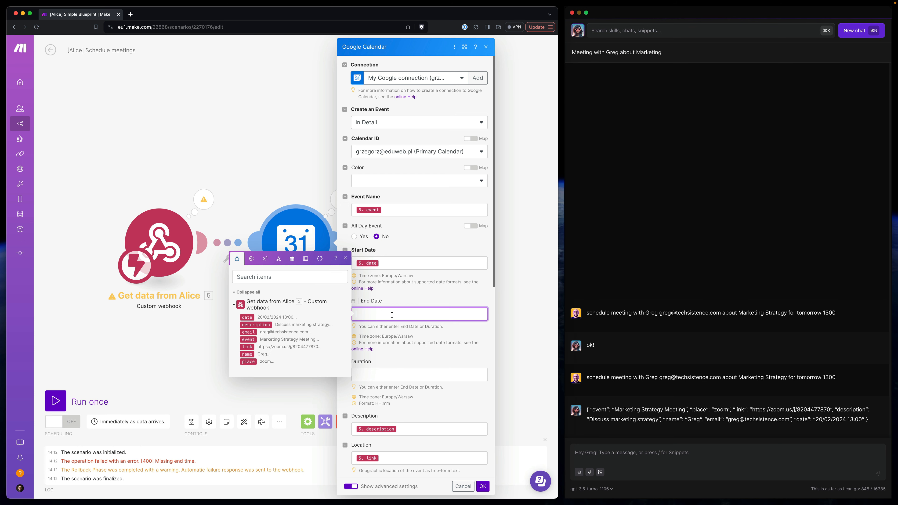
- In Alice, open the Schedule meetings snippet for editing and set its model to gpt-4-1106-preview
left_click(612, 32)
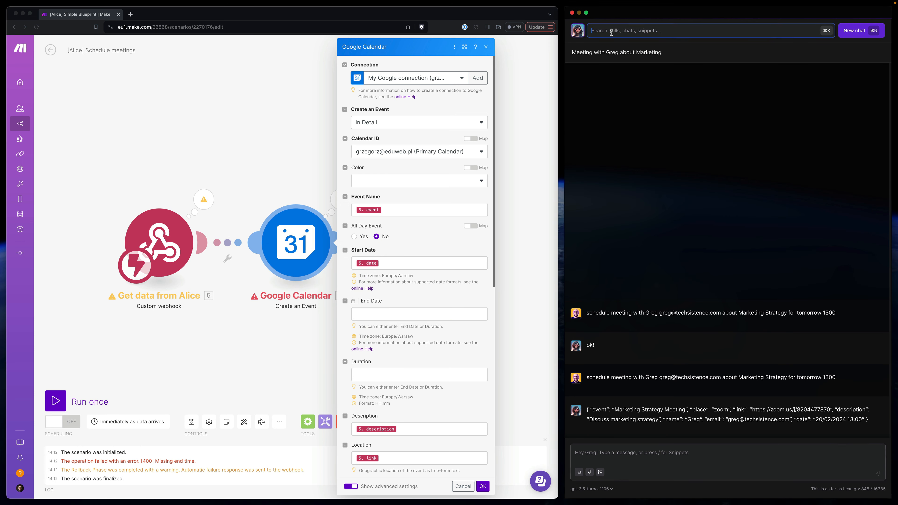
type("s")
key("Down")
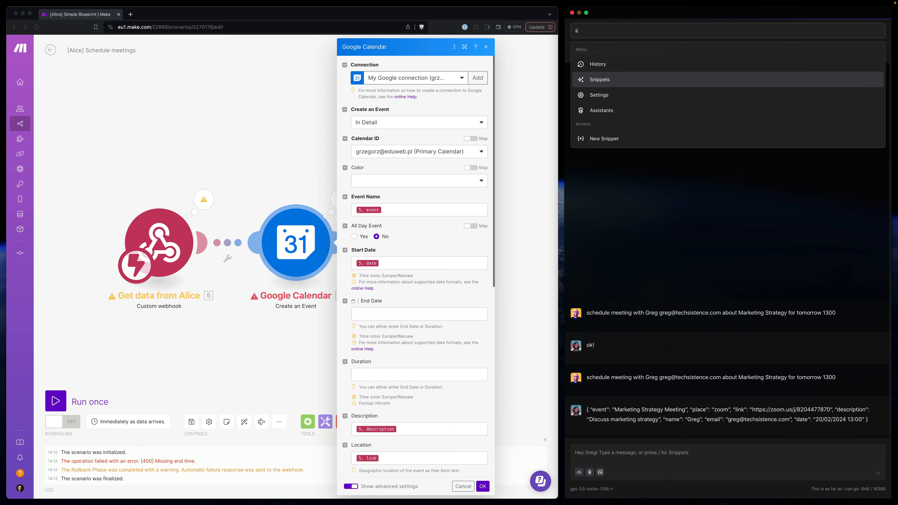
key("Return")
left_click(610, 110)
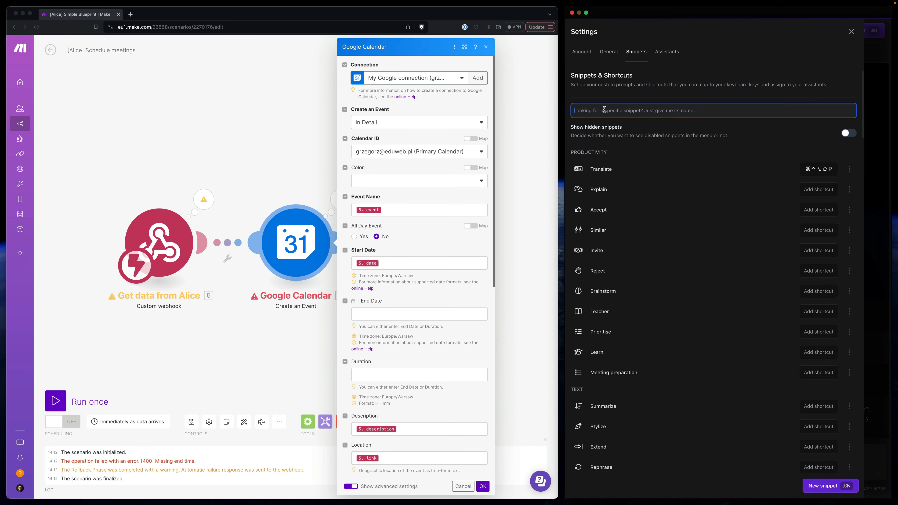
type("sc")
left_click(852, 239)
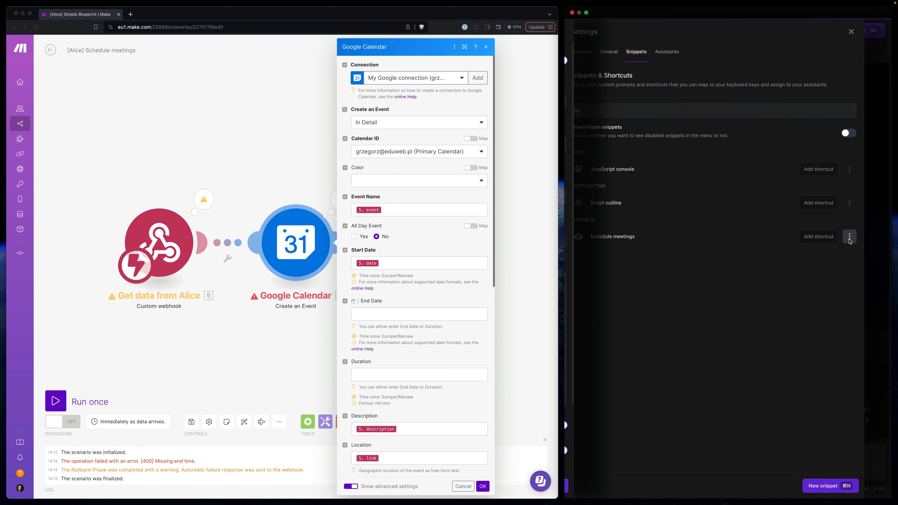
left_click(644, 204)
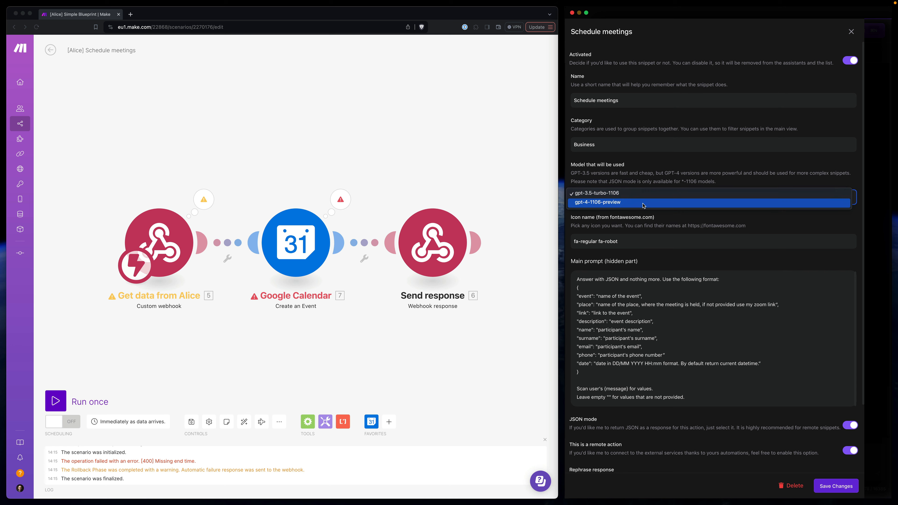
left_click(612, 203)
- Duplicate the "date" line of the snippet's main prompt directly beneath the "phone" line
left_click(593, 346)
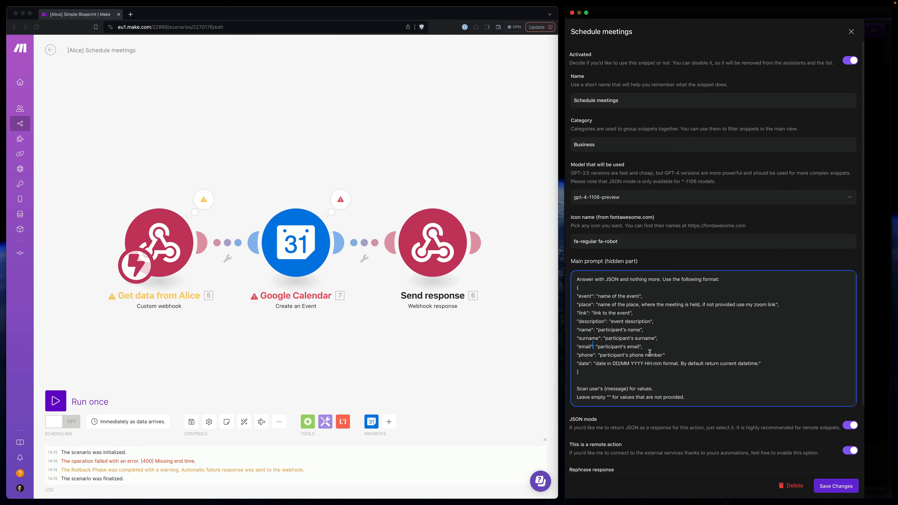
scroll(649, 352, "down", 2)
scroll(602, 332, "down", 1)
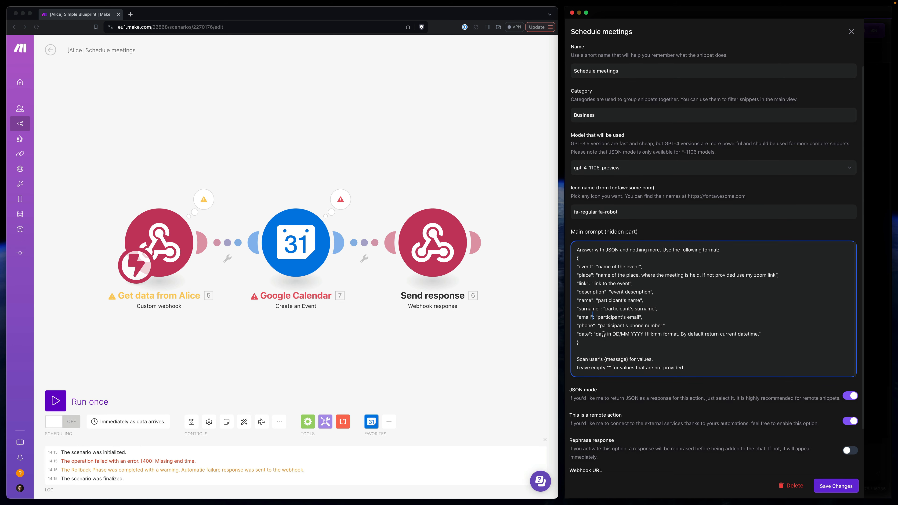
left_click(629, 333)
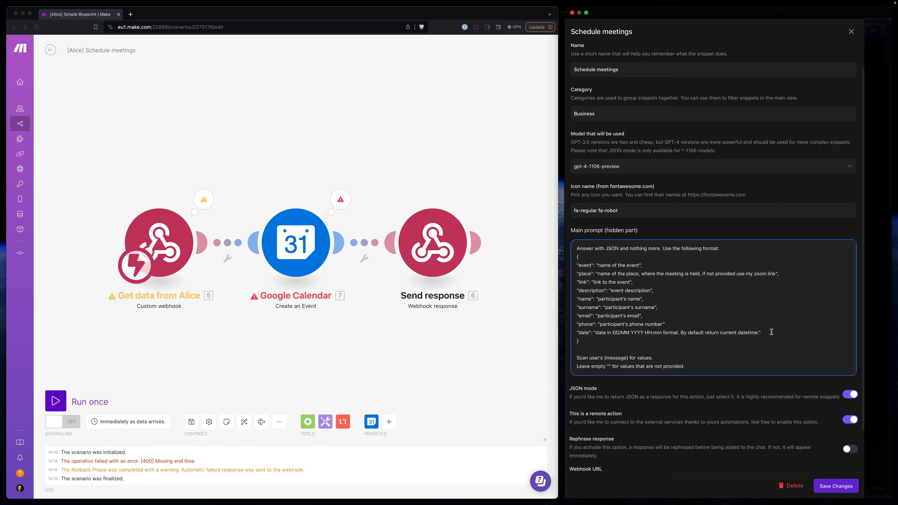
left_click_drag(767, 333, 577, 332)
key("ctrl+c")
left_click(667, 325)
scroll(668, 324, "up", 2)
key("Return")
key("ctrl+v")
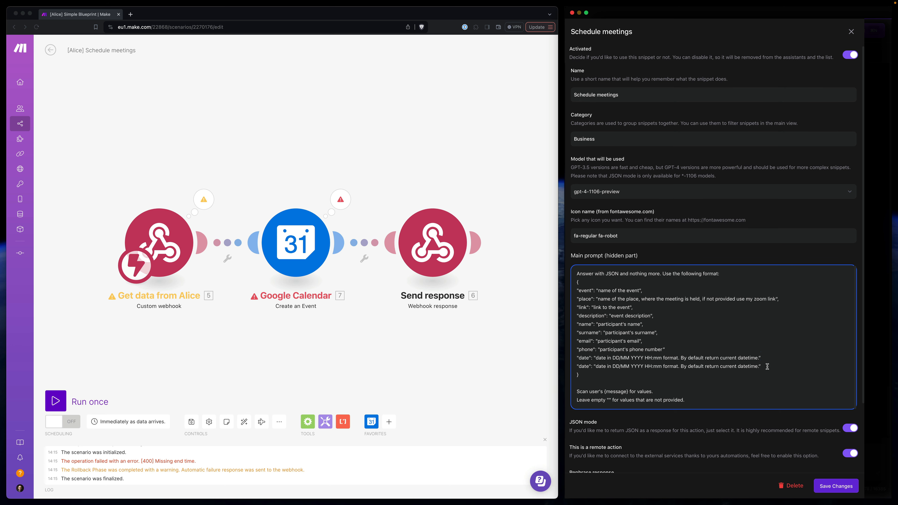
- Add commas after the "phone" line and the first "date" line, and rename that first date key to "end-date"
left_click_drag(761, 366, 572, 369)
key("super+c")
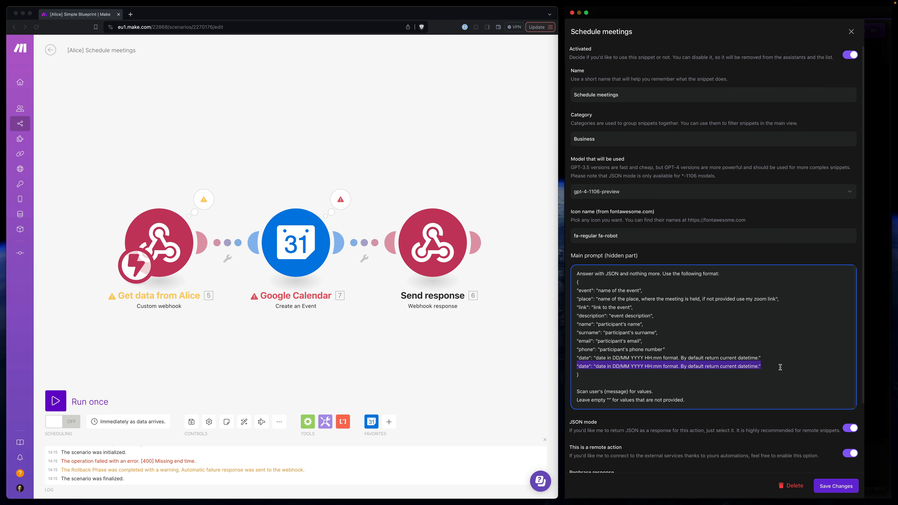
left_click(766, 367)
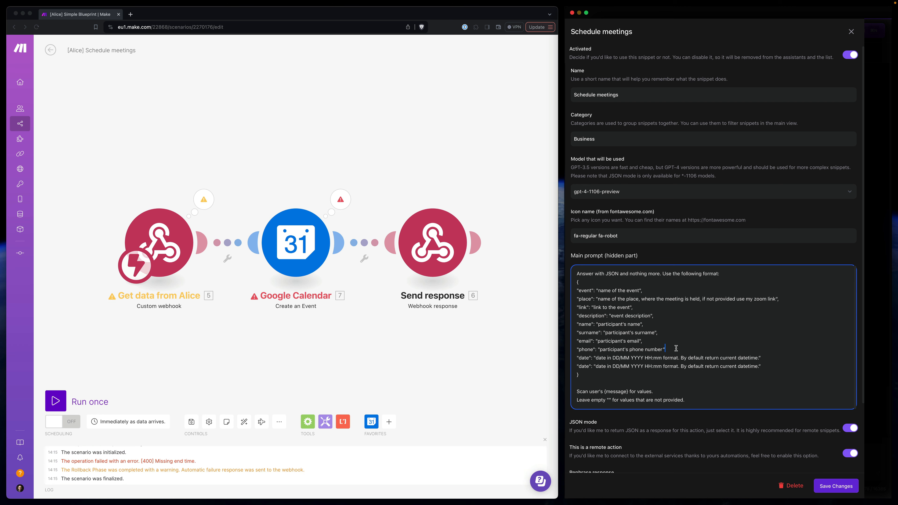
type(",")
left_click(760, 370)
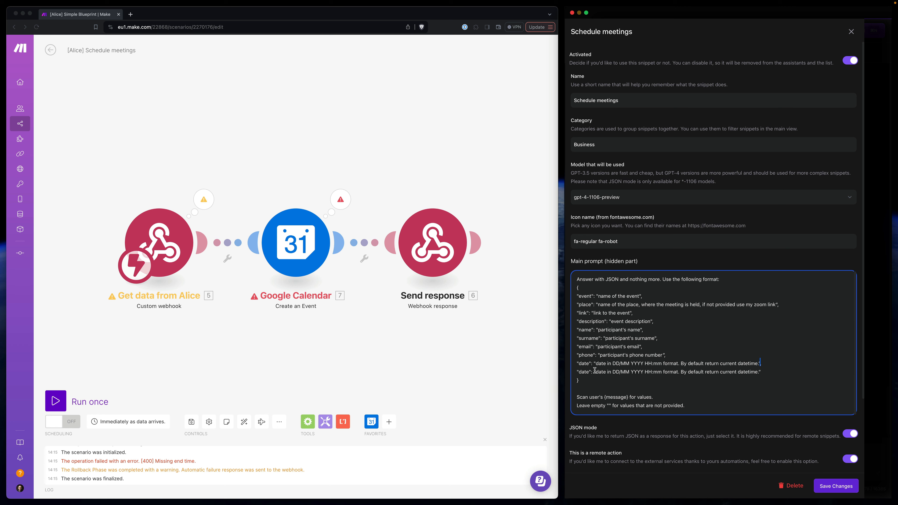
left_click(581, 364)
type("end-")
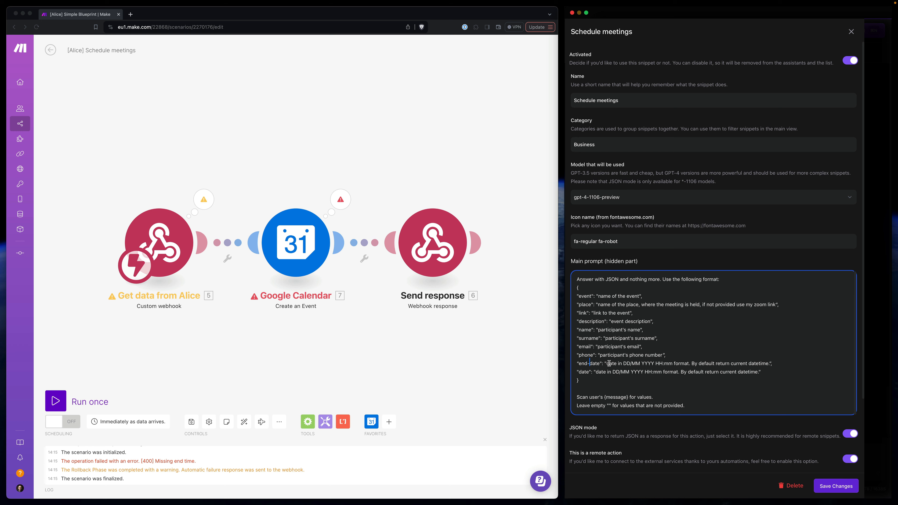
- Replace the date format sentence in the "end-date" description with "Calculate end date if the duration is provided."
left_click_drag(606, 364, 770, 364)
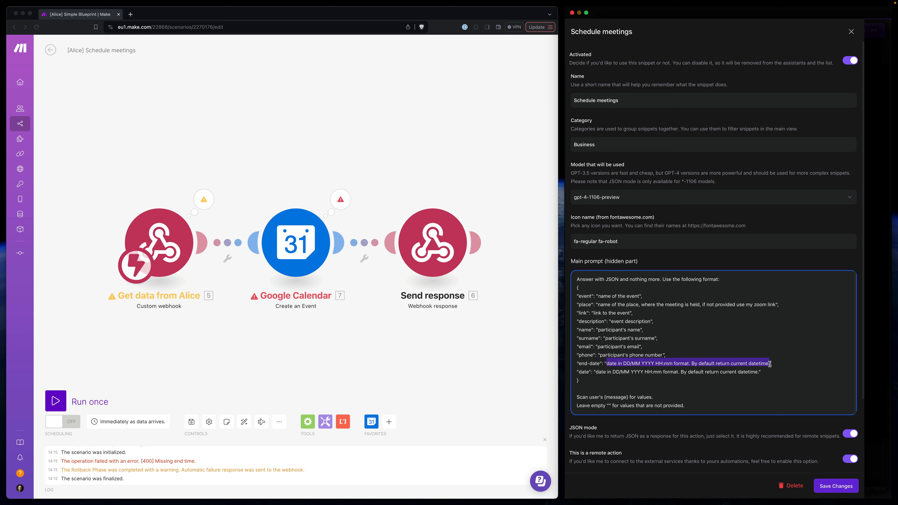
left_click(704, 364)
left_click_drag(692, 364, 609, 365)
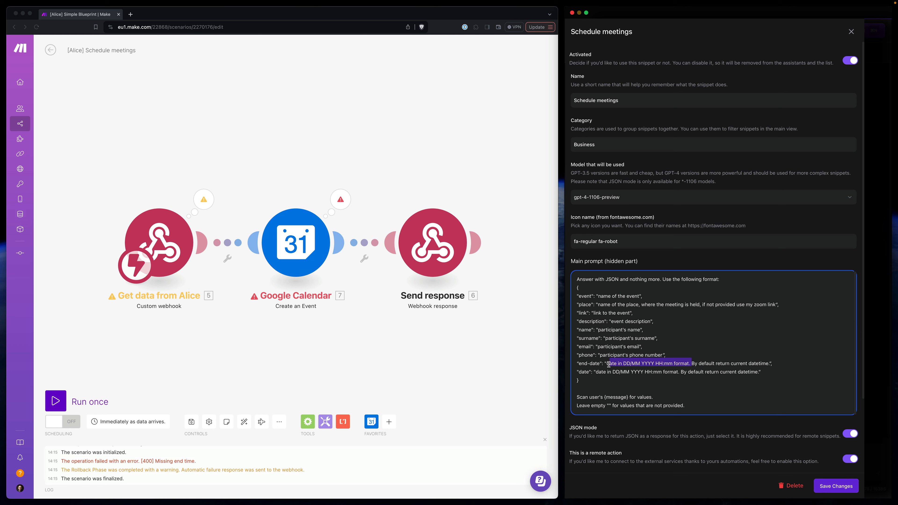
type("Calculate end")
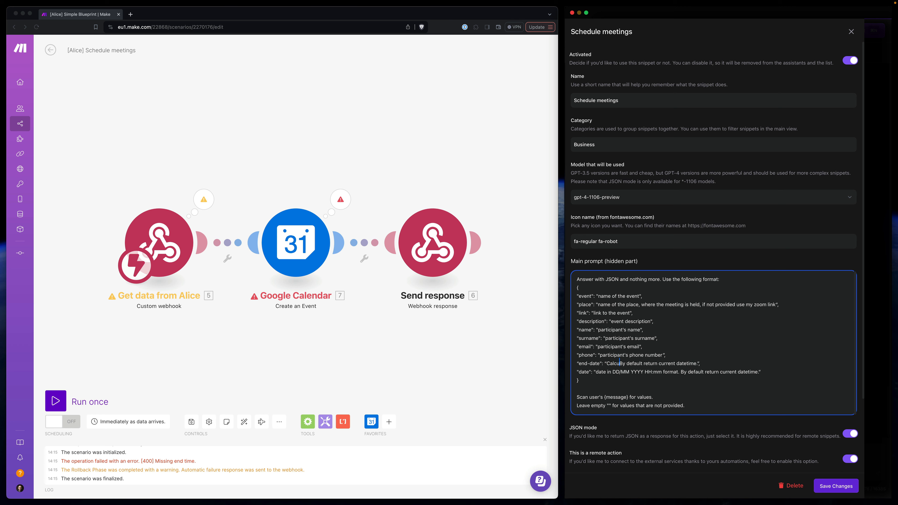
type(" date if the ")
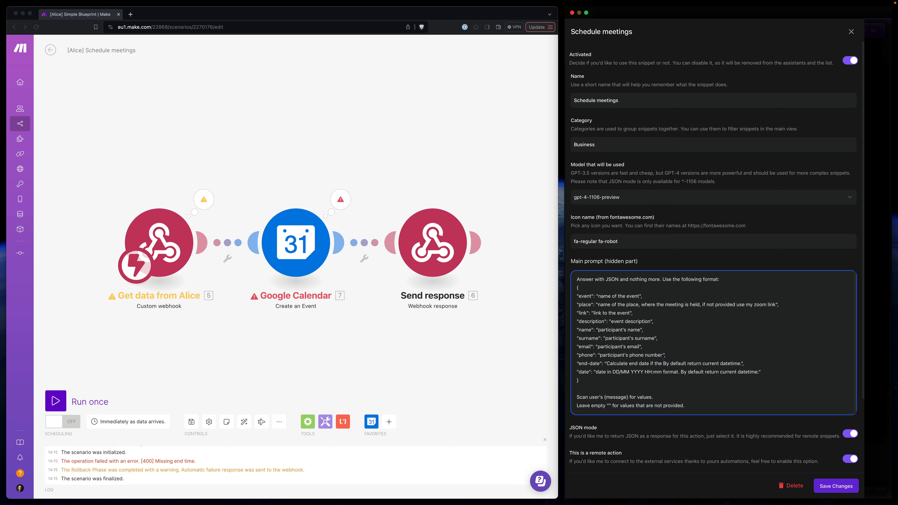
type("duration is provided. ")
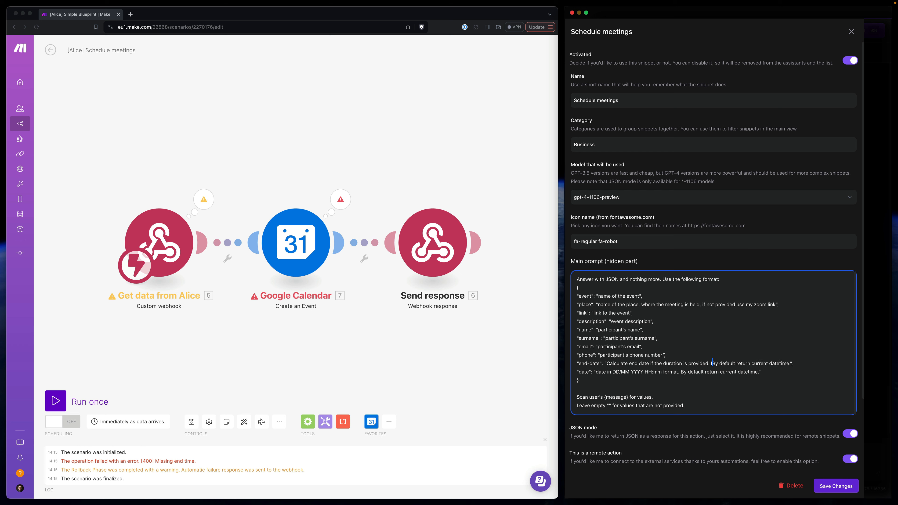
type("If not, assume is")
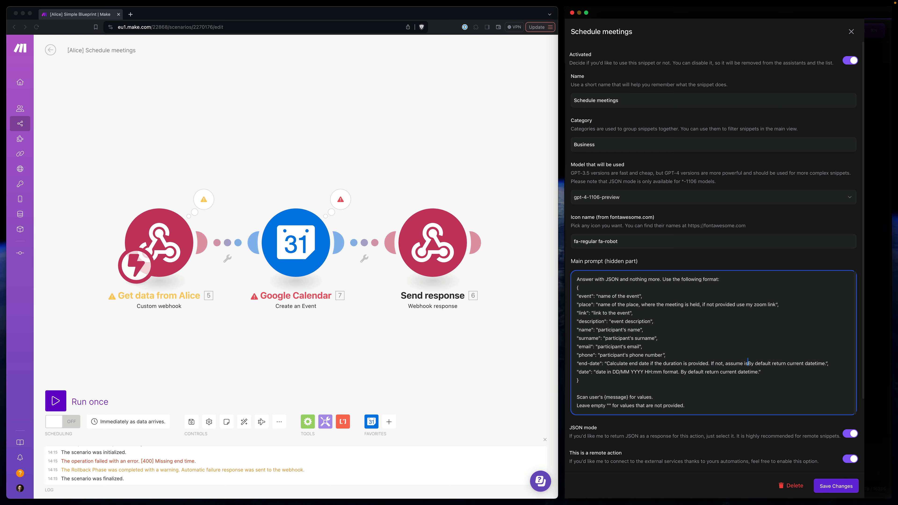
- Extend the "end-date" description with "If not, assume it lasts for half an hour"
key("BackSpace")
type("t's")
key("BackSpace")
key("BackSpace")
key("BackSpace")
type("lasts for half an ")
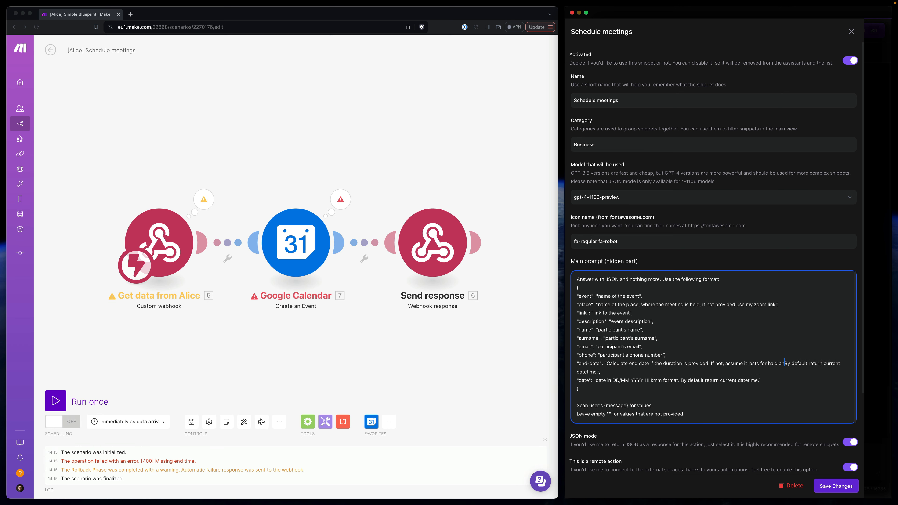
type("hour")
- Delete the leftover "By default return current datetime." from the "end-date" line, then save the snippet and close the settings
key("shift+alt+Right")
key("shift+alt+Right")
key("shift+alt+Right")
key("shift+alt+Right")
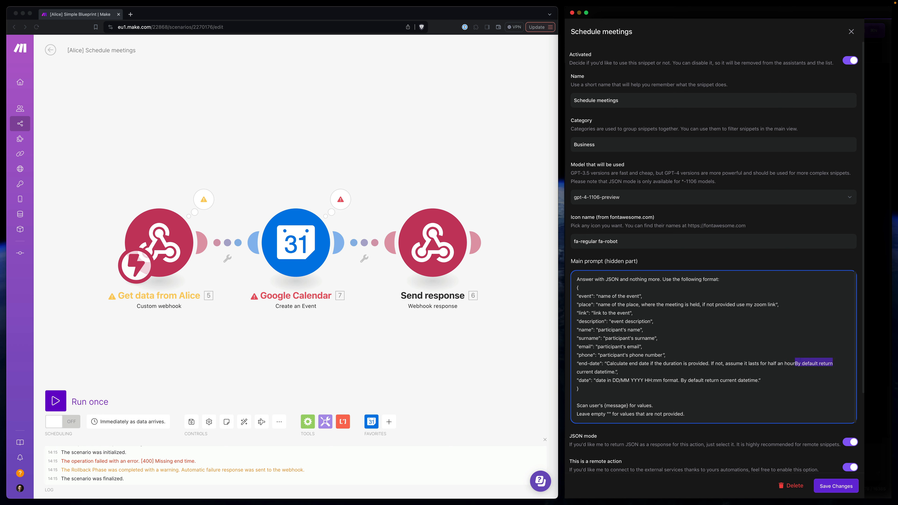
key("BackSpace")
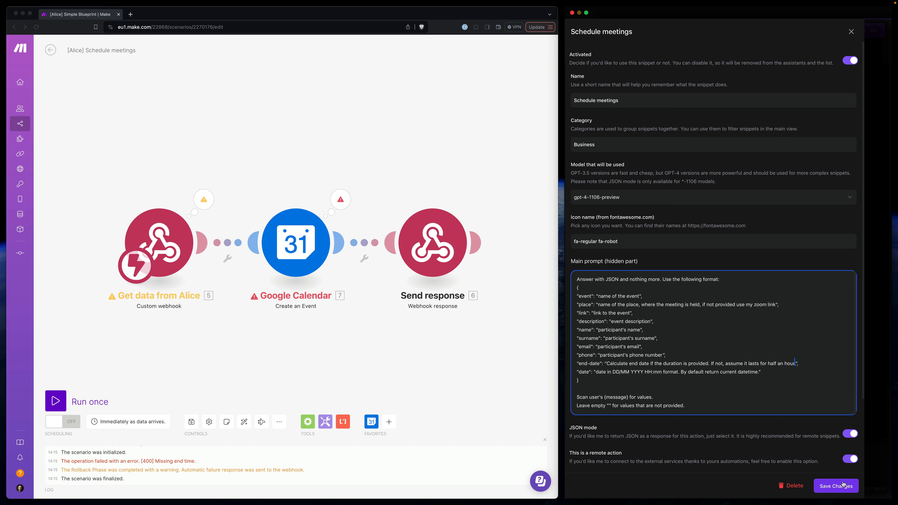
left_click(843, 486)
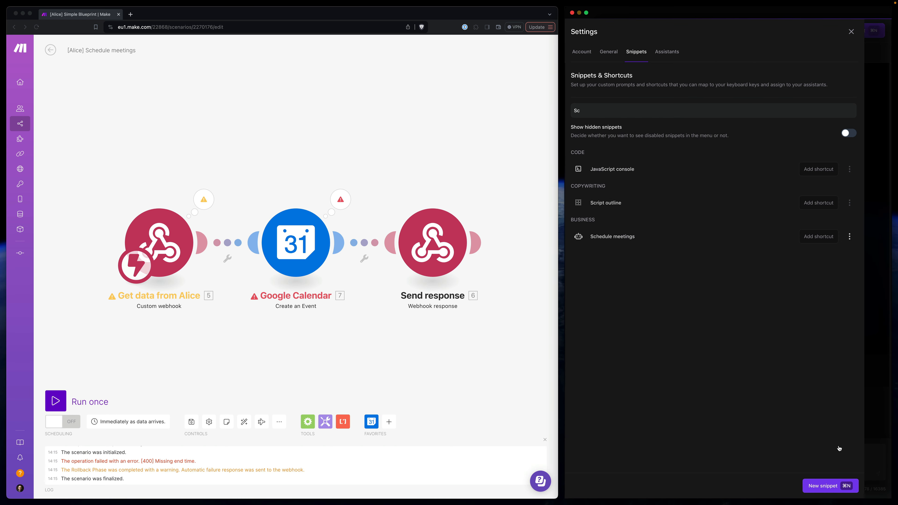
left_click(851, 32)
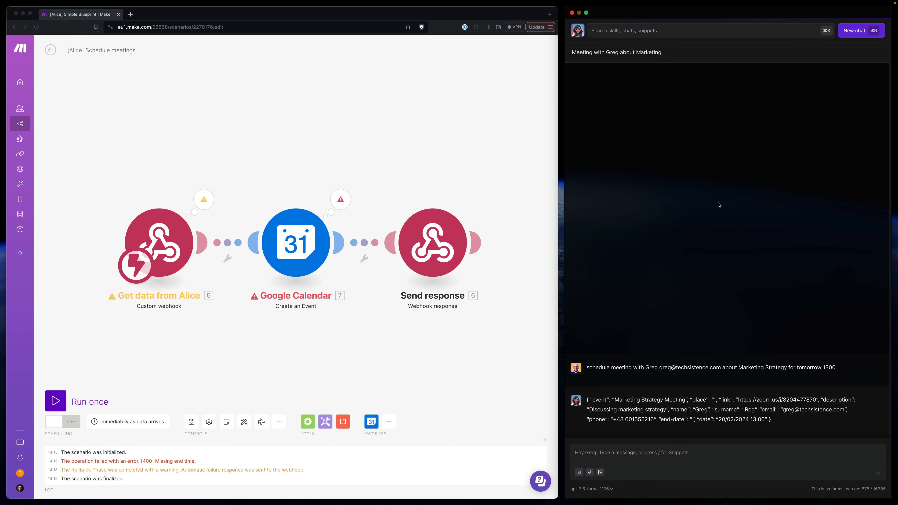
- Start a new chat with the "Schedule meetings" snippet active
key("super+n")
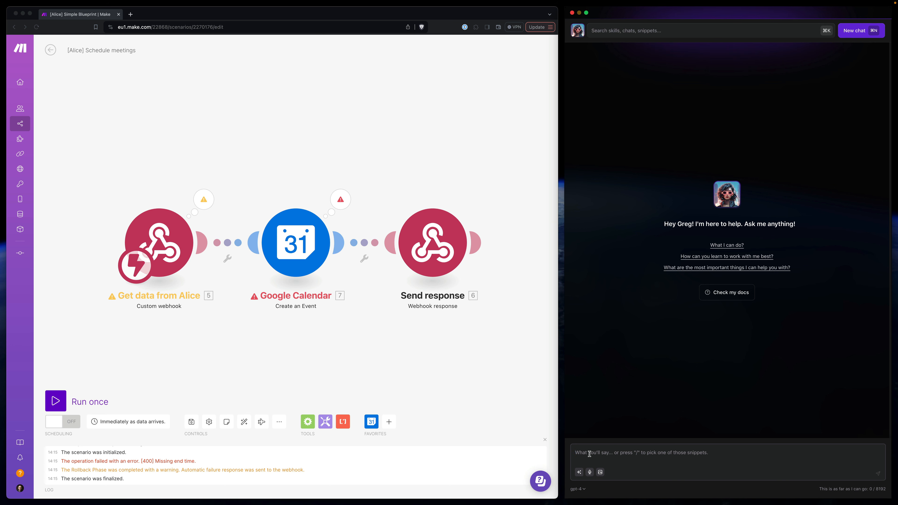
type("che")
key("Down")
key("Return")
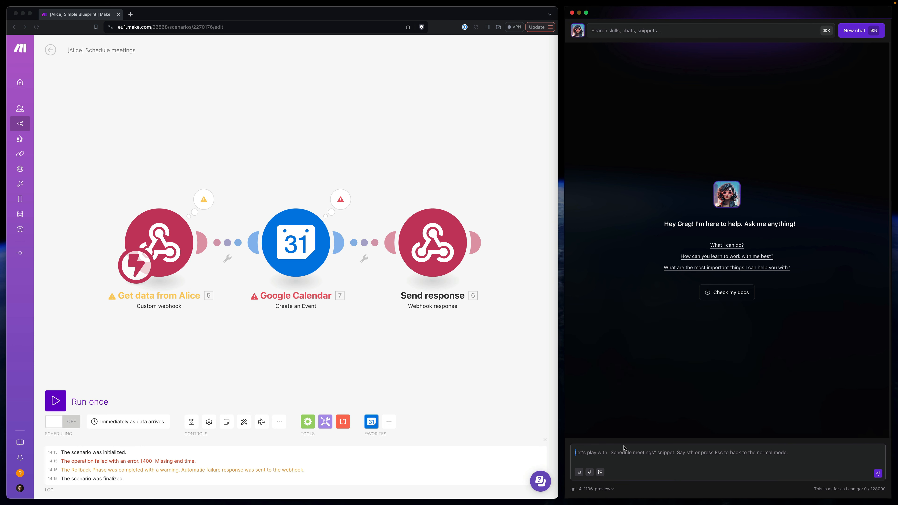
- Fill the chat message with the earlier request to schedule a meeting about Marketing Strategy for tomorrow 1300, including the participant's name and e-mail
key("super+v")
key("super+a")
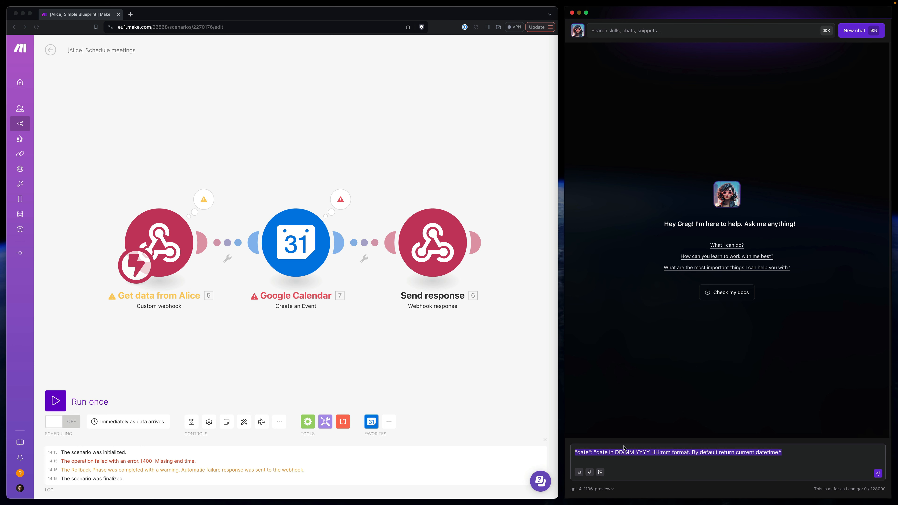
key("super+x")
key("shift+super+v")
double_click(358, 463)
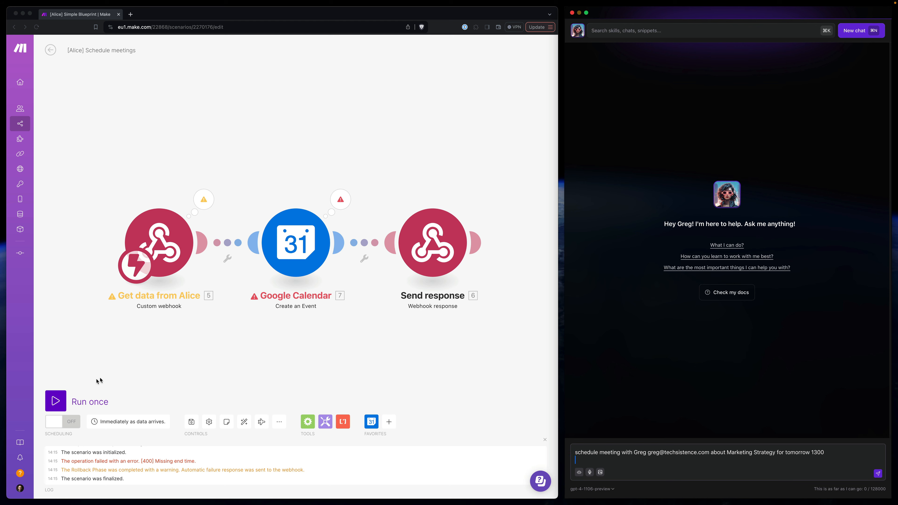
- Run the Make scenario once and send the meeting request from the chat
left_click(56, 401)
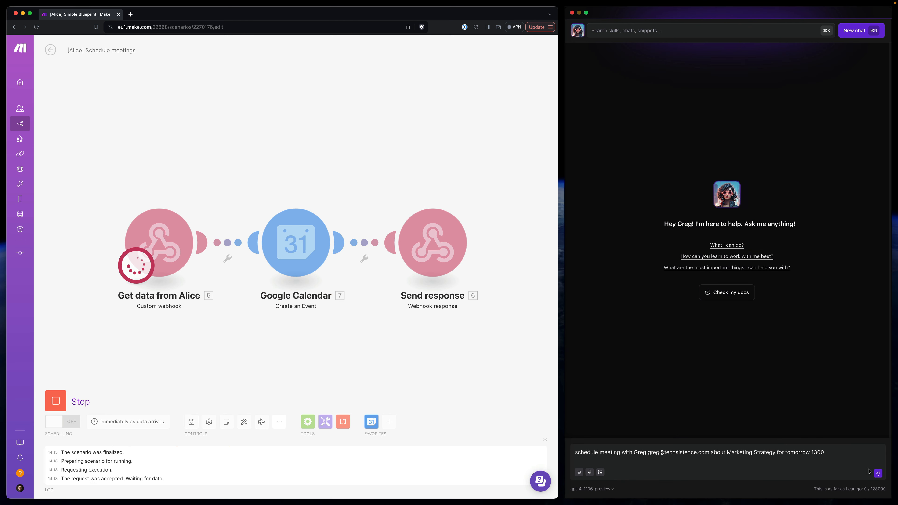
left_click(742, 408)
key("Return")
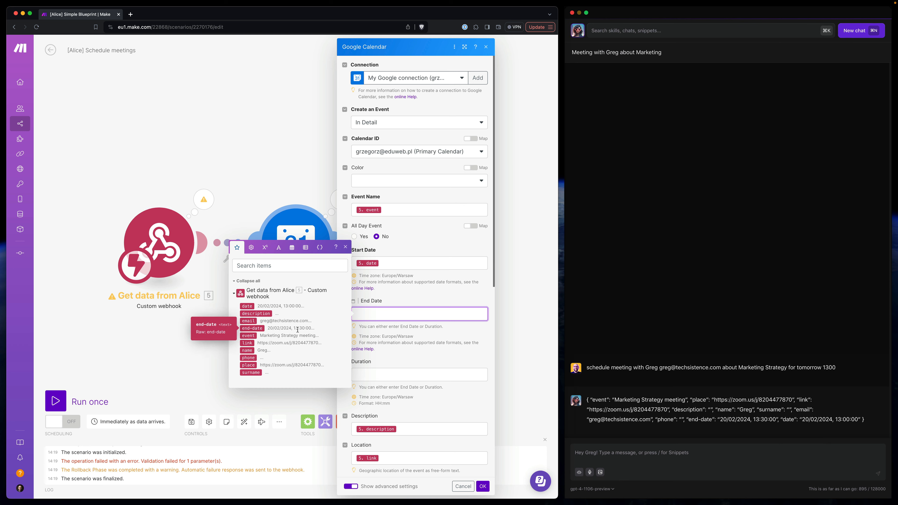
- Map the webhook's "end-date" value to the Google Calendar module's End Date, confirm the module, and save the scenario
left_click(267, 330)
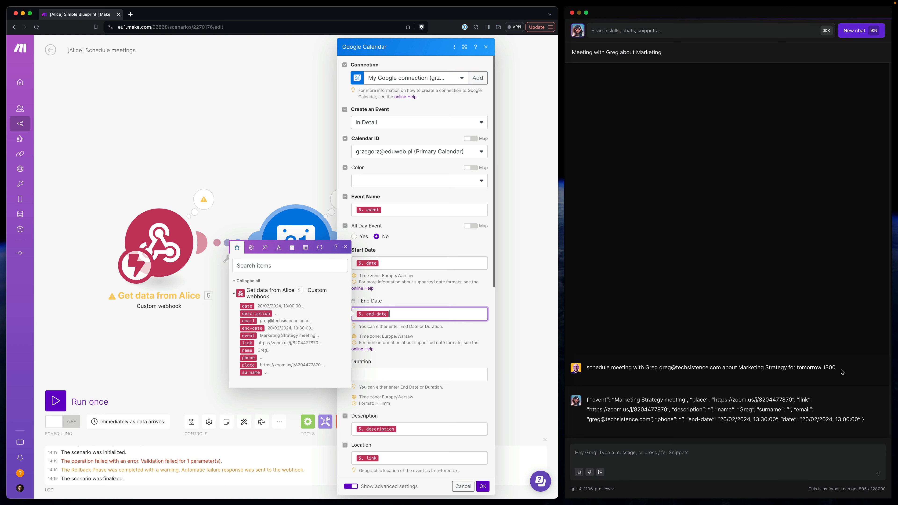
left_click(461, 333)
left_click(483, 486)
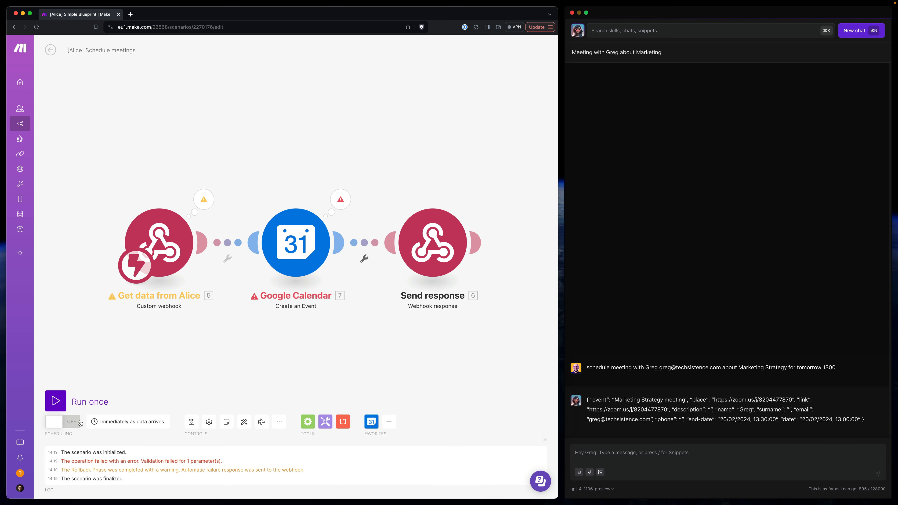
left_click(191, 422)
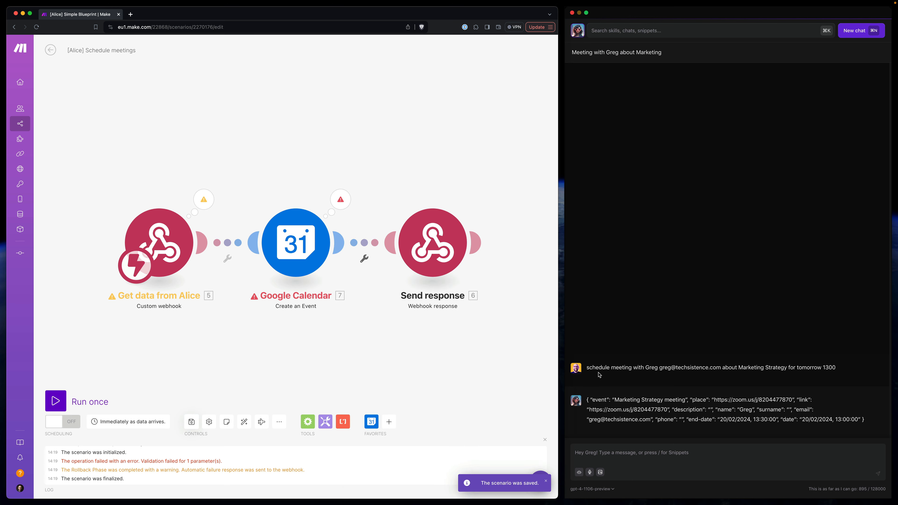
- Copy the previous meeting request into a new chat message and extend it with "for 1 hour"
triple_click(607, 372)
left_click(633, 448)
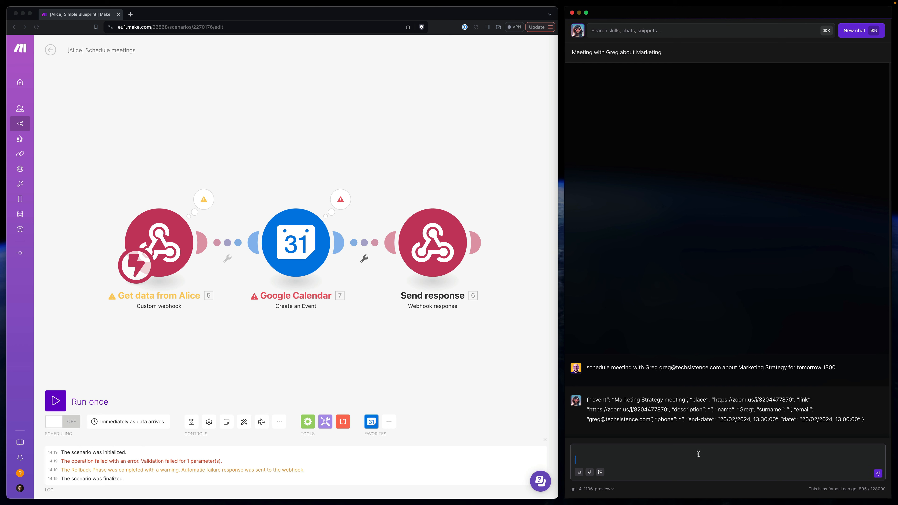
key("Escape")
triple_click(616, 369)
left_click(590, 445)
key("super+v")
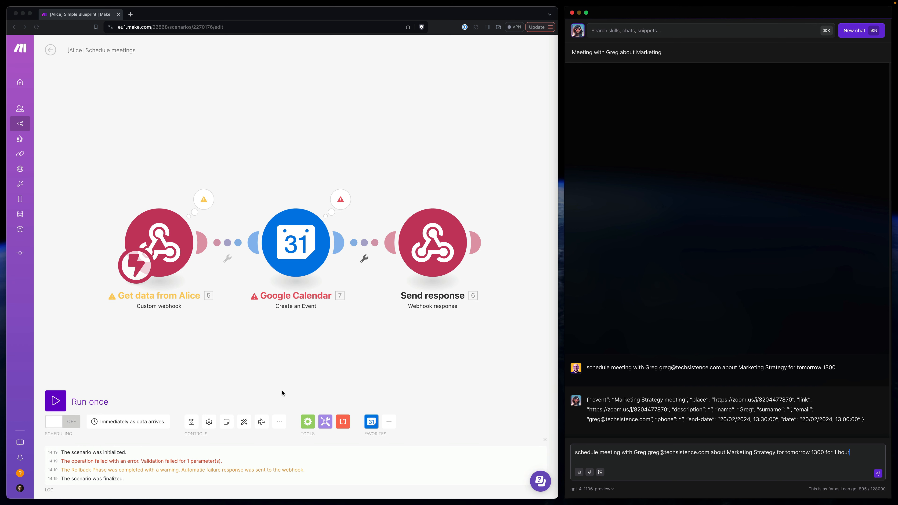
- Run the scenario once again and send the one-hour meeting request
left_click(56, 401)
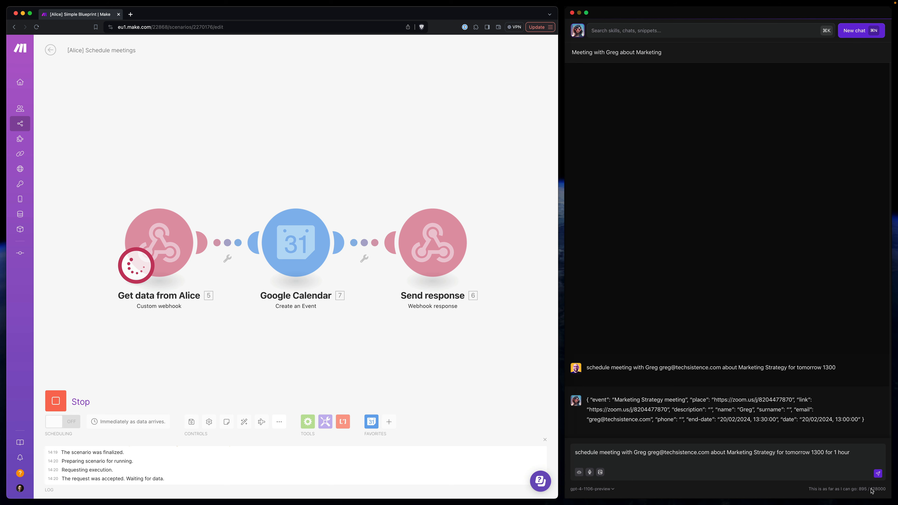
left_click(880, 476)
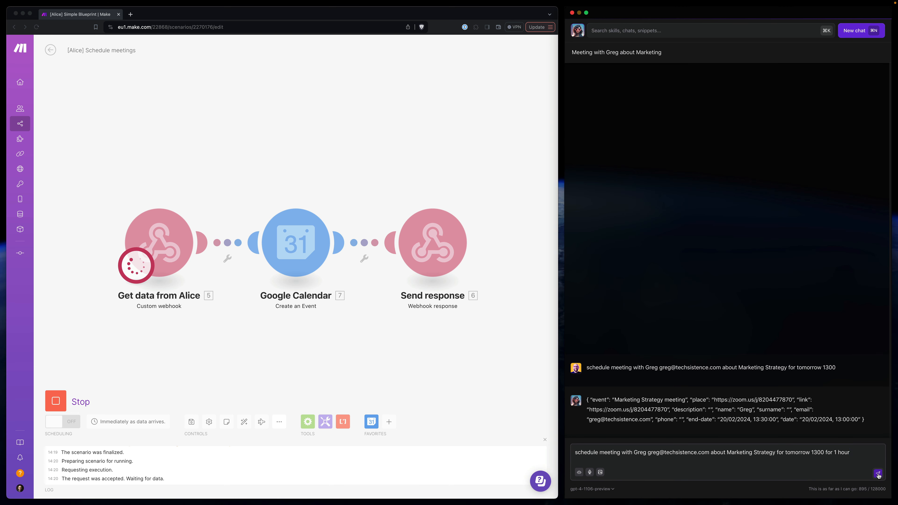
left_click(878, 475)
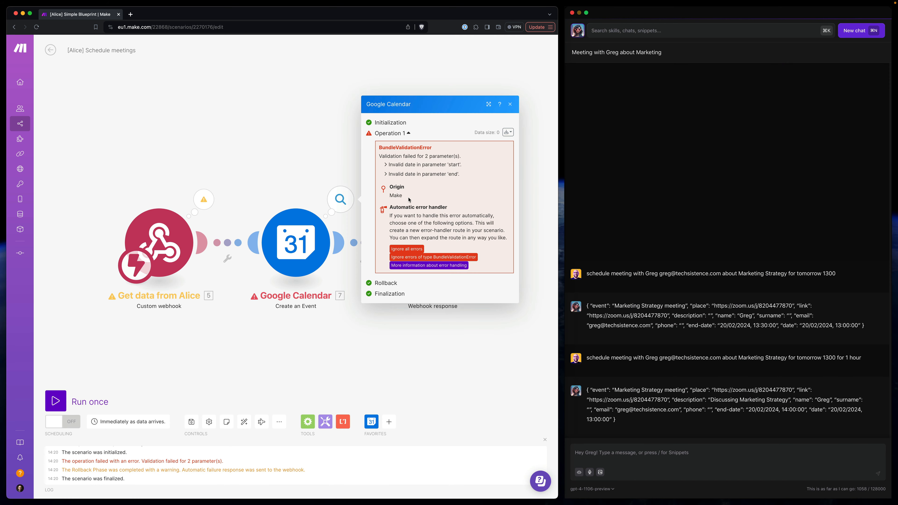
- Check the Google Calendar module after the run and examine the time format of the dates in Alice's JSON reply
left_click(291, 241)
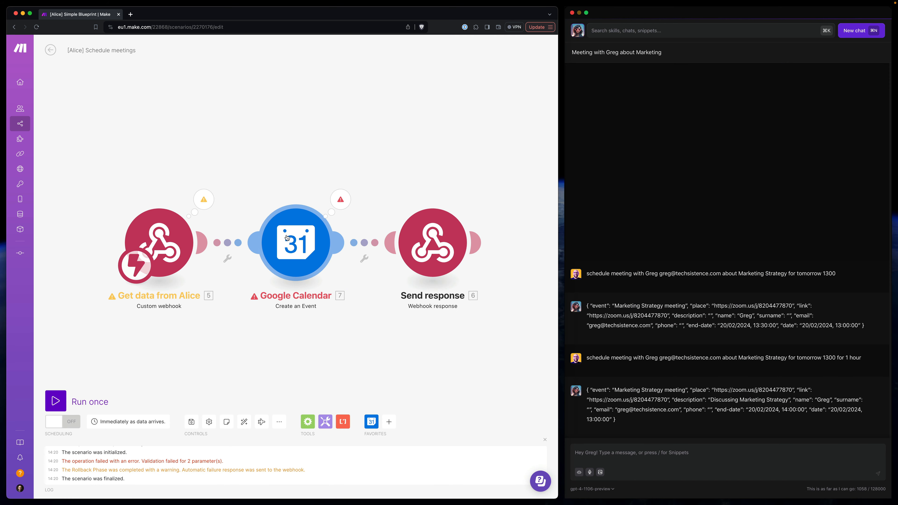
left_click(512, 257)
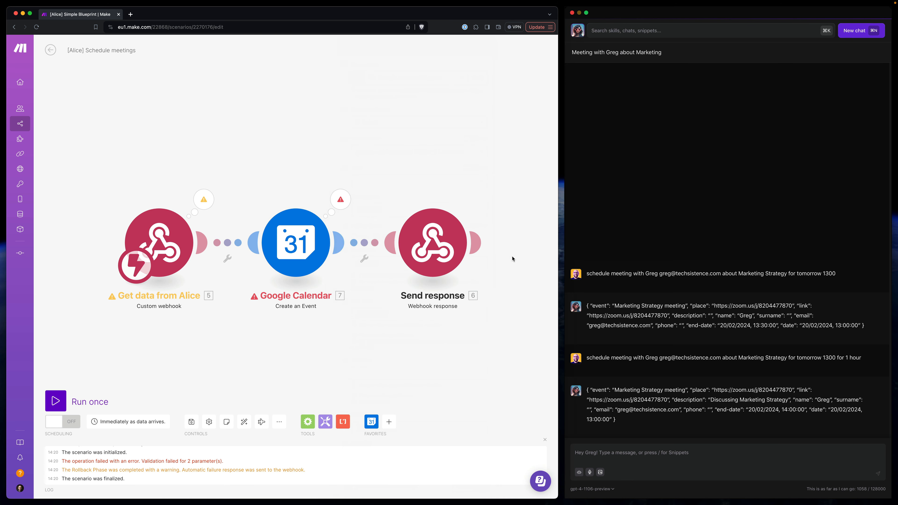
left_click(756, 326)
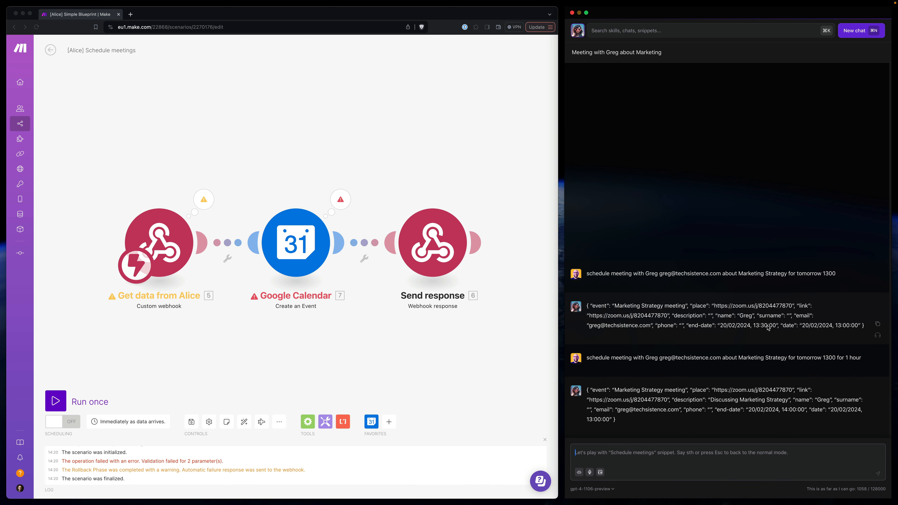
double_click(772, 326)
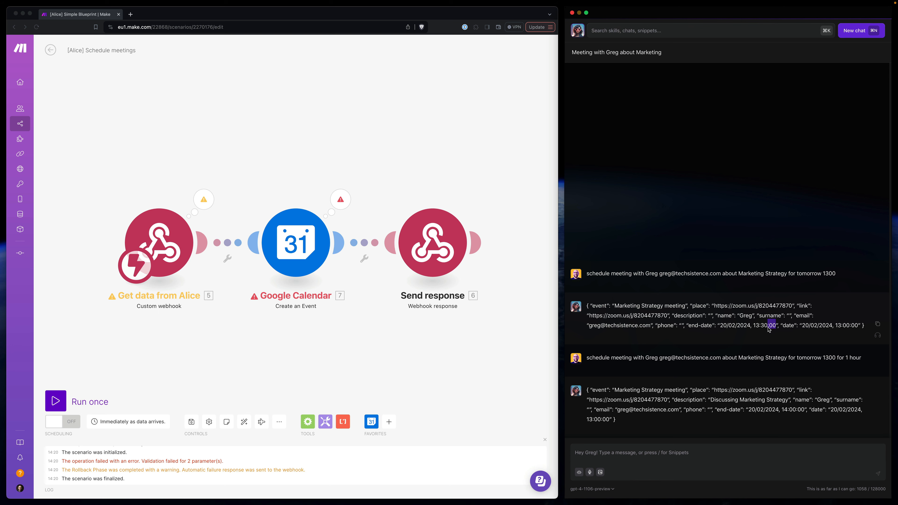
- Find the "Schedule meetings" snippet in Alice's snippet settings and open it for editing
left_click(628, 32)
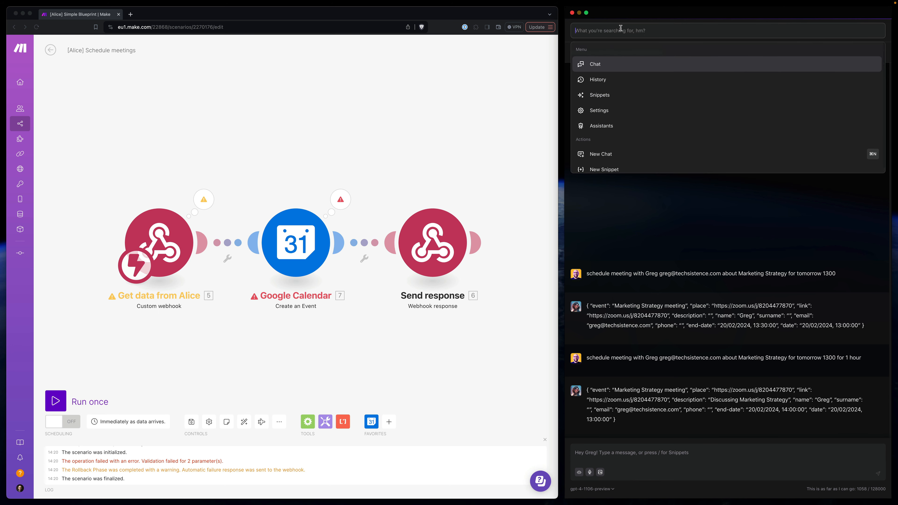
type("sni")
key("Return")
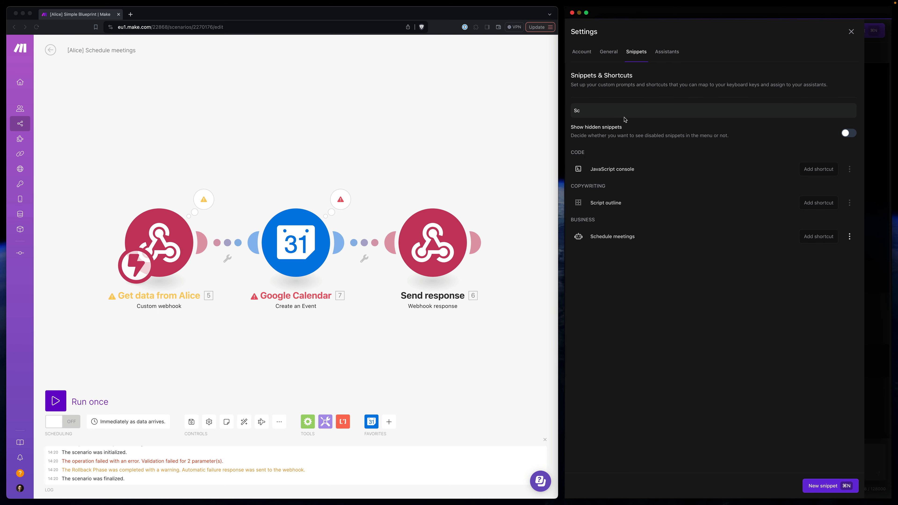
left_click(850, 236)
scroll(628, 326, "down", 3)
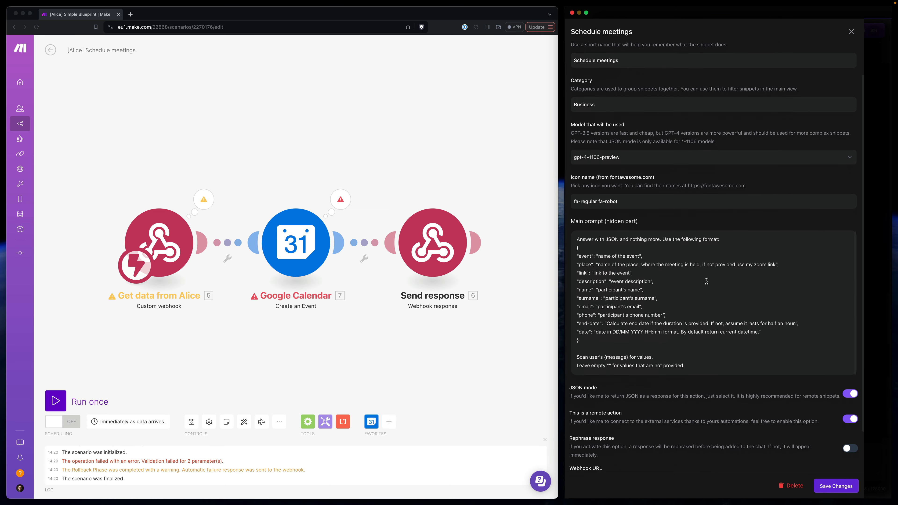
- Correct the format in the prompt's "date" line to "DD/MM/YYYY HH:mm"
scroll(640, 328, "up", 2)
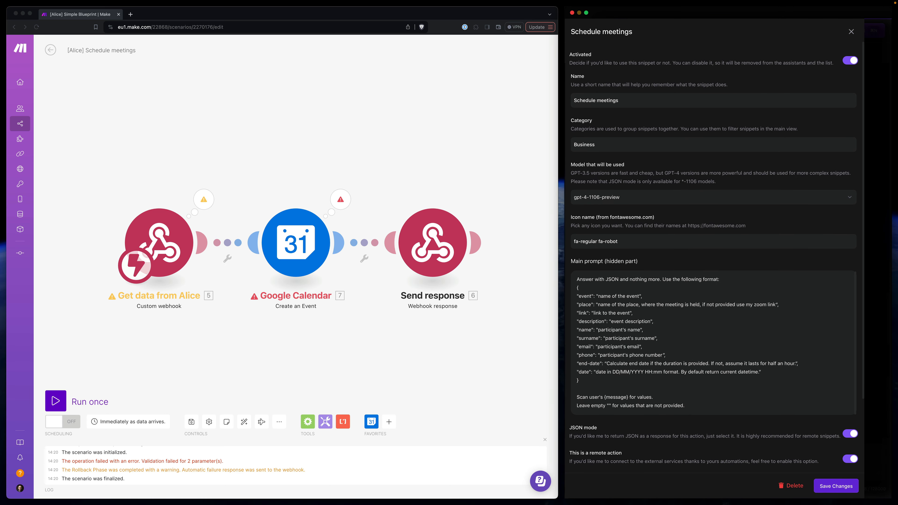
left_click(615, 372)
left_click(649, 372)
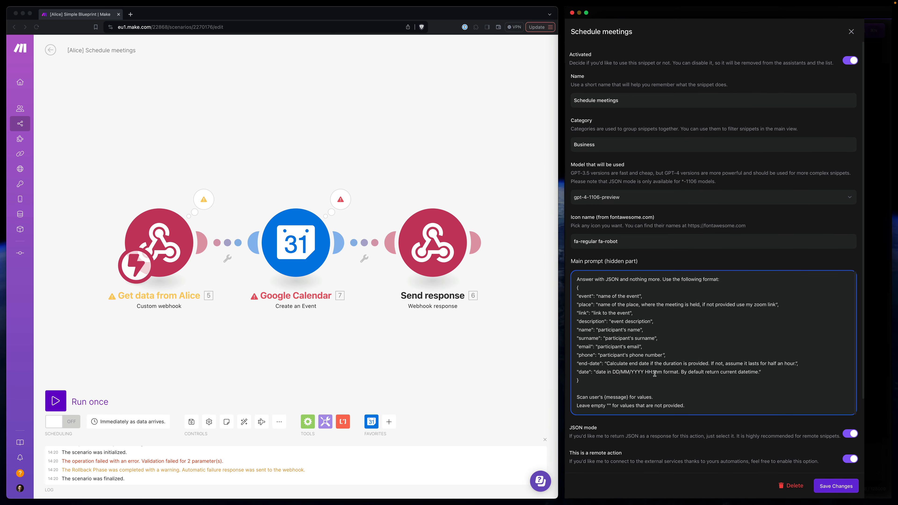
left_click(647, 373)
- Copy "date in DD/MM/YYYY HH:mm format." from the "date" line to the start of the "end-date" description
left_click(677, 372, "shift")
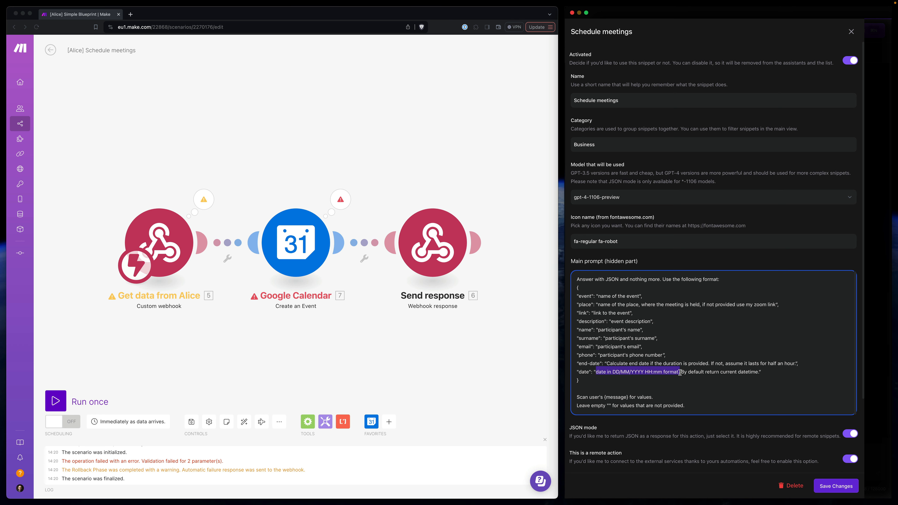
left_click(607, 364)
key("super+v")
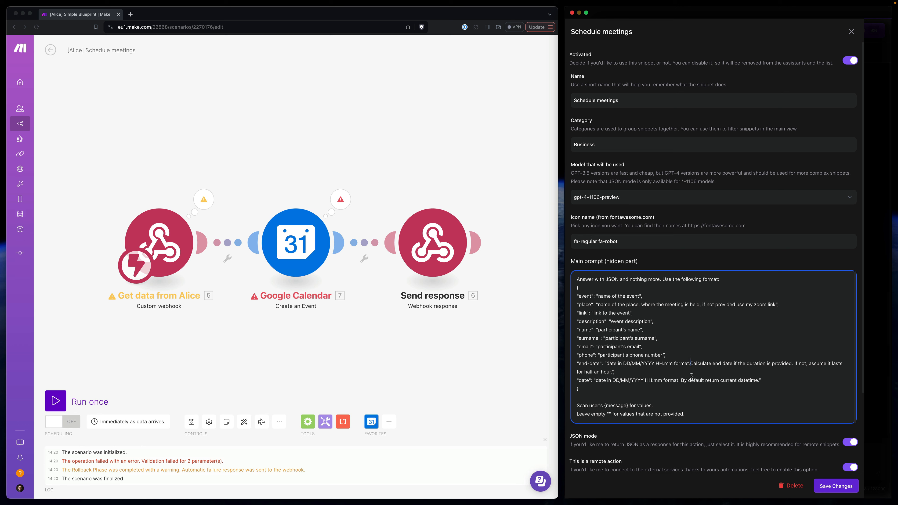
- Reword the start of the "end-date" description to "make sure the date is in DD/MM/YYYY HH:mm format."
left_click(607, 364)
type("make sure the")
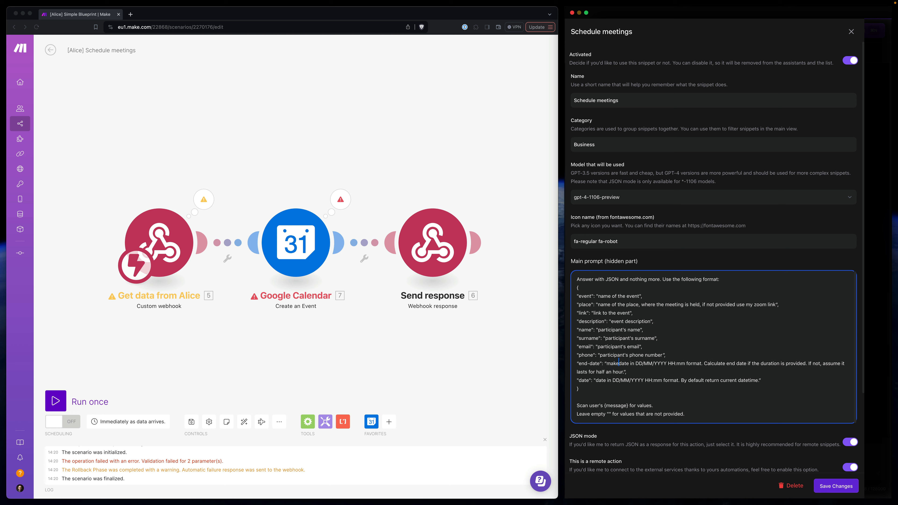
type(" date")
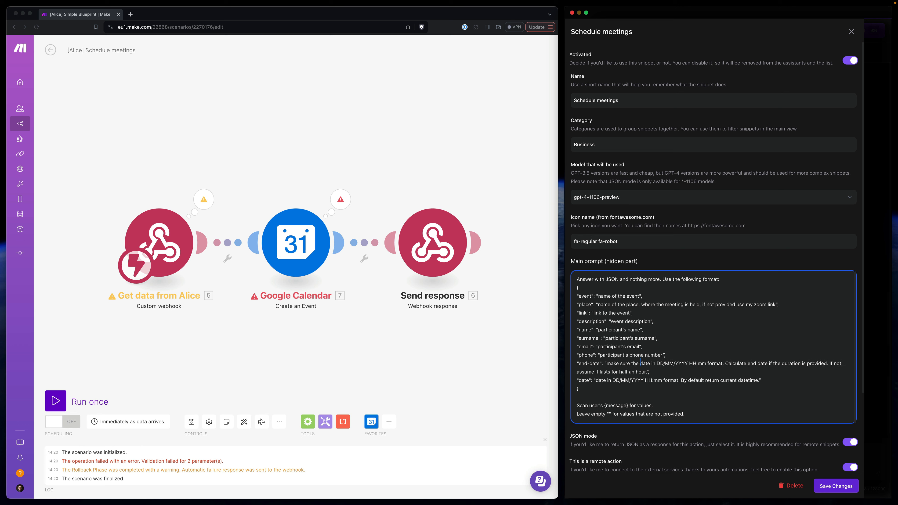
type(" is")
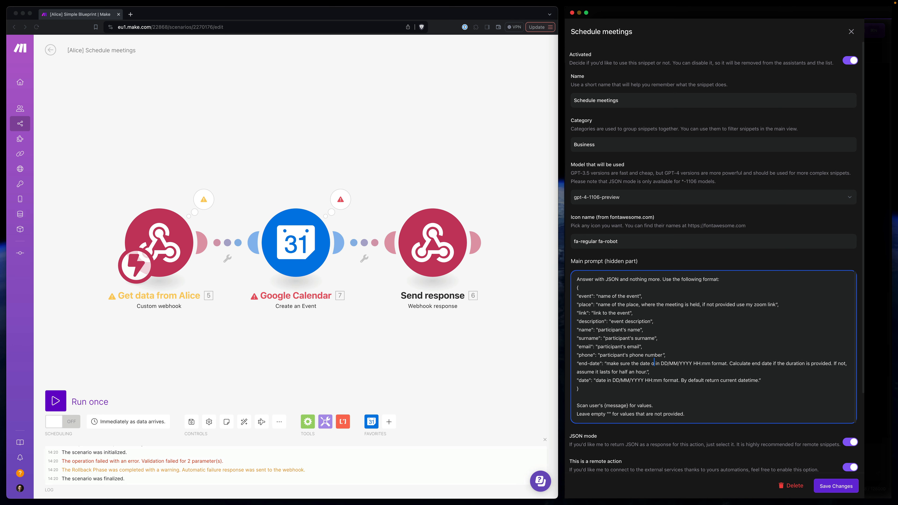
- Replace the "date" line's format wording with the "make sure the date is in DD/MM/YYYY HH:mm format" instruction, then save the snippet and close the settings
left_click_drag(727, 364, 677, 382)
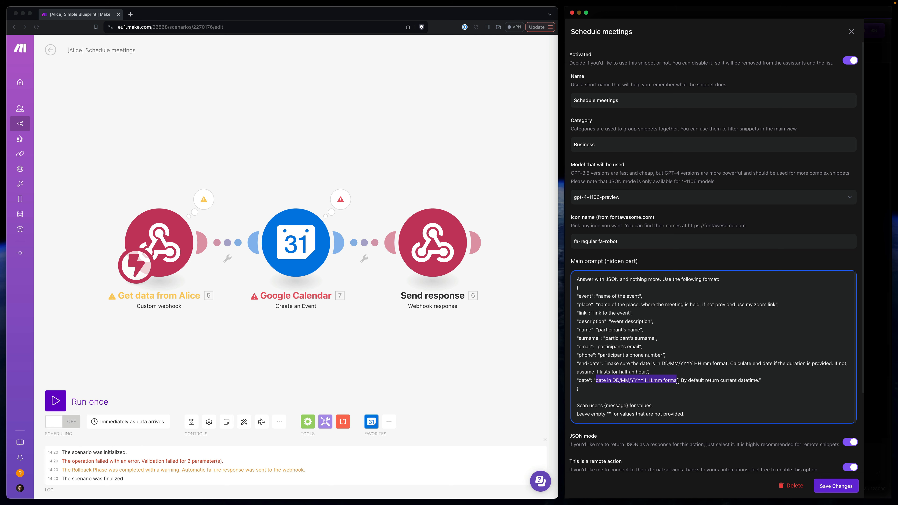
type("make sure the date is in DD/MM/YYYY HH:mm format")
left_click(834, 482)
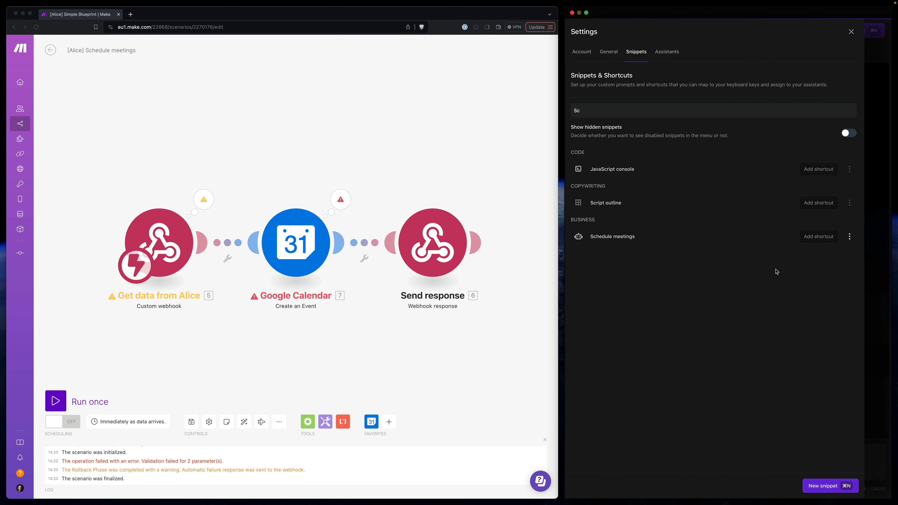
left_click(852, 32)
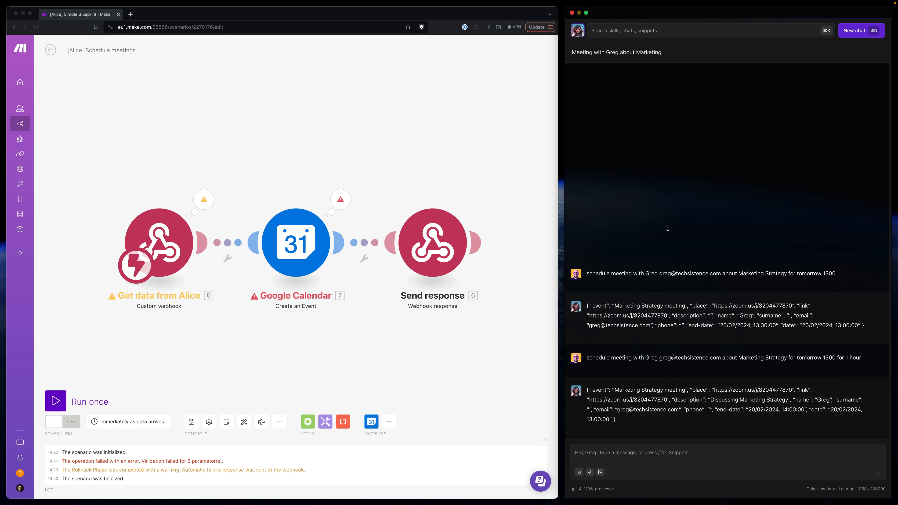
- Resend the Marketing Strategy meeting request for tomorrow 1300 in a new chat while the scenario runs once
triple_click(644, 274)
key("super+c")
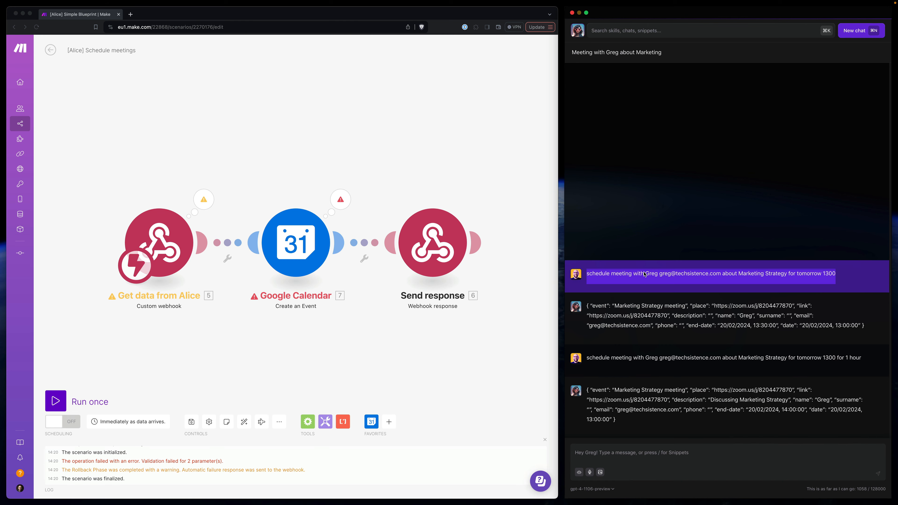
key("super+n")
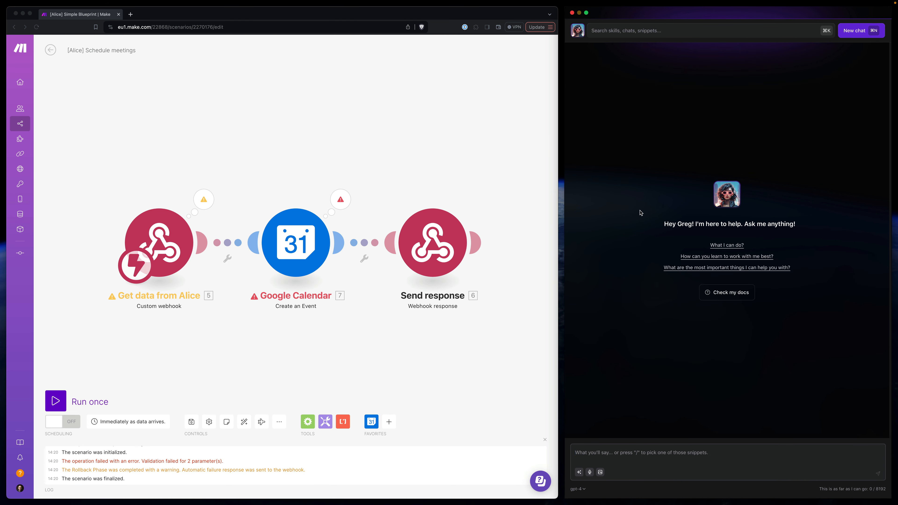
type("s")
key("BackSpace")
key("super+v")
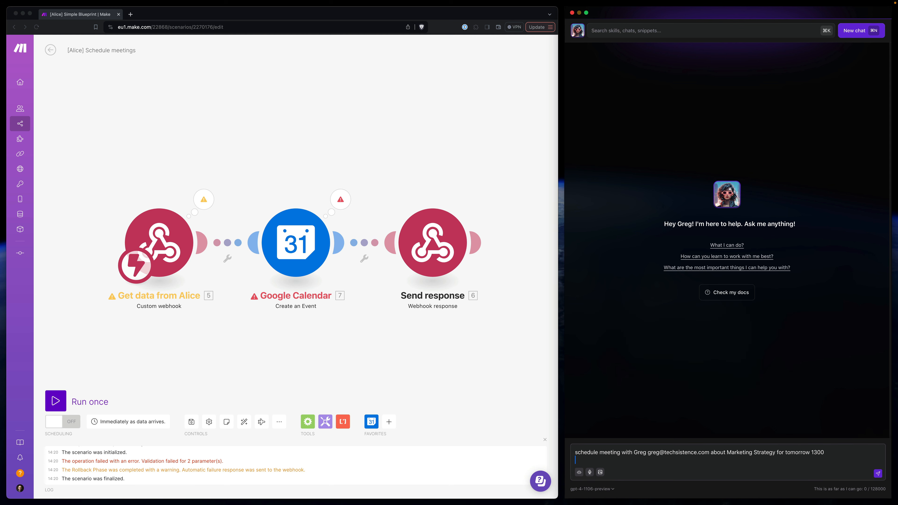
left_click(55, 401)
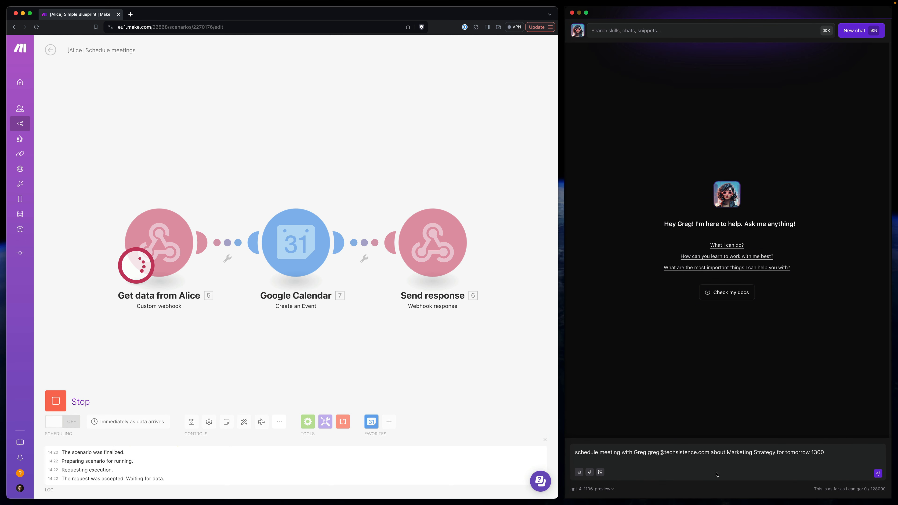
left_click(878, 473)
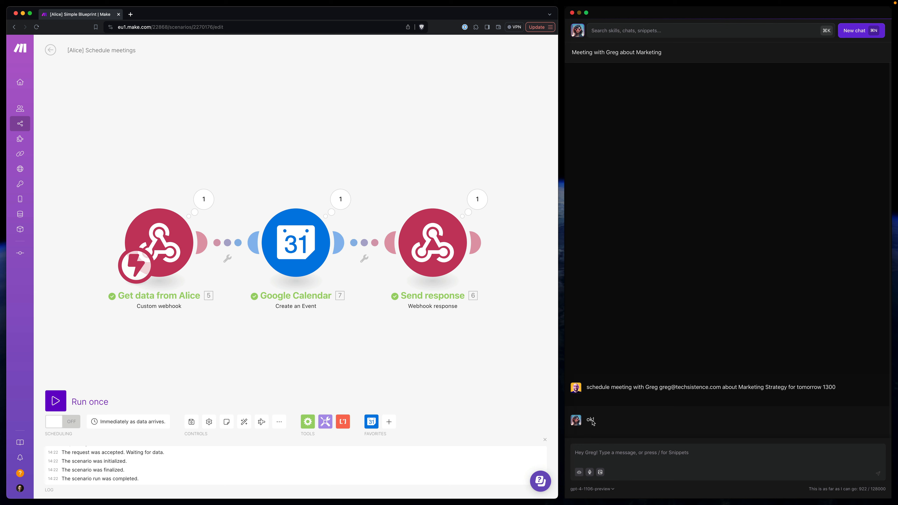
- Change the Send response body to {"data": "ok! meetings scheduled: Html Link"}, mapping Html Link from the Google Calendar module
left_click(479, 200)
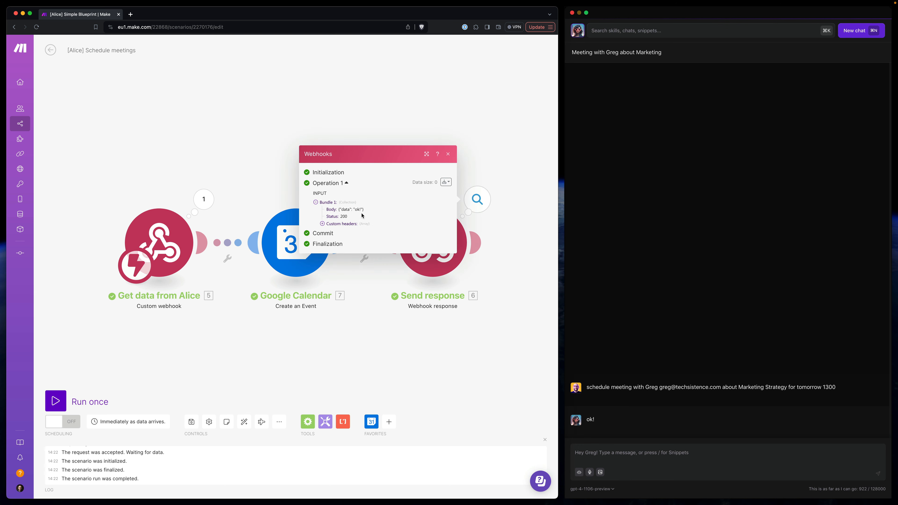
left_click(488, 111)
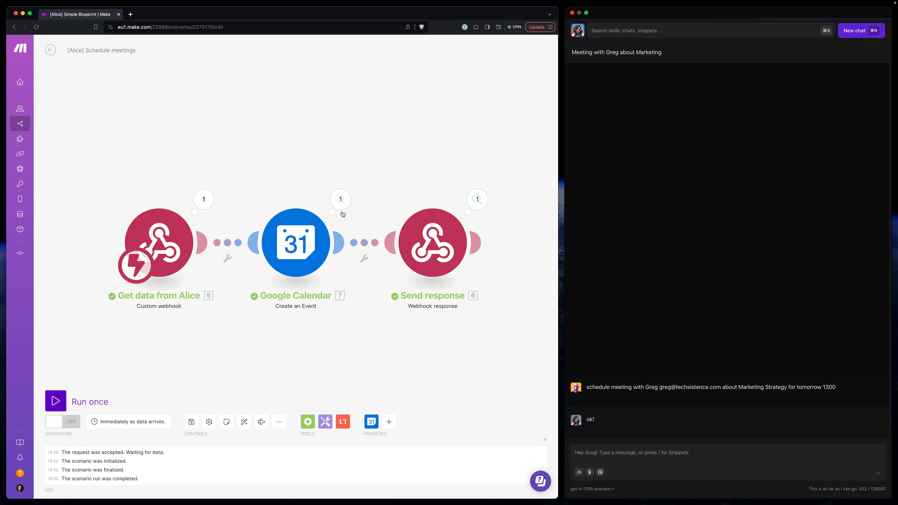
left_click(433, 245)
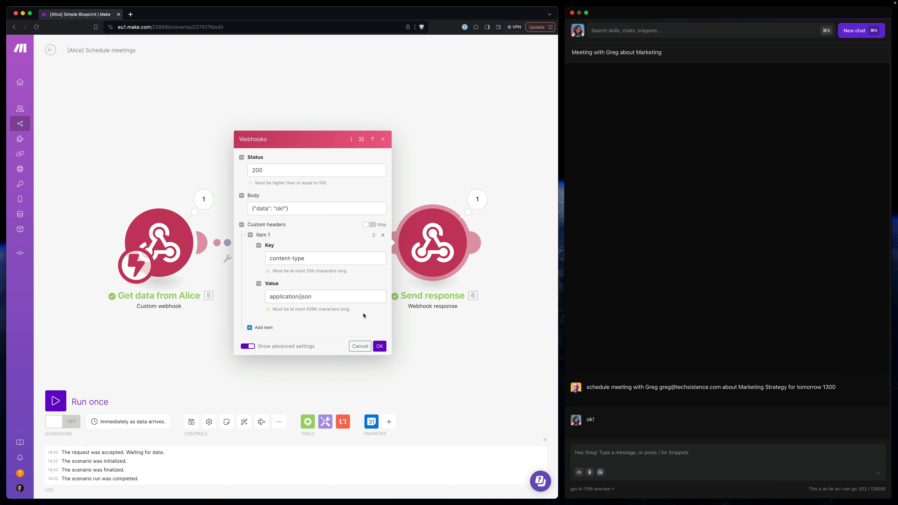
left_click(285, 209)
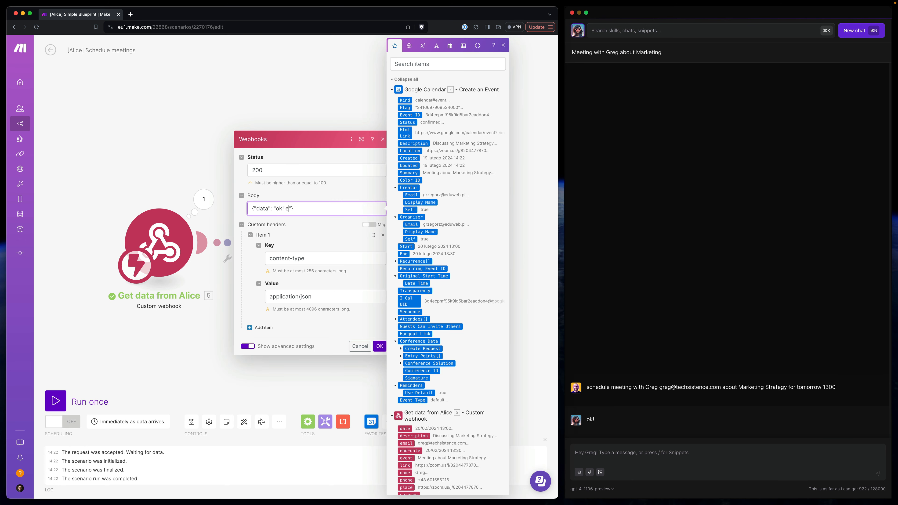
type("e")
key("BackSpace")
type("kee")
key("BackSpace")
key("BackSpace")
key("BackSpace")
type("meetings scheduled:")
left_click(405, 135)
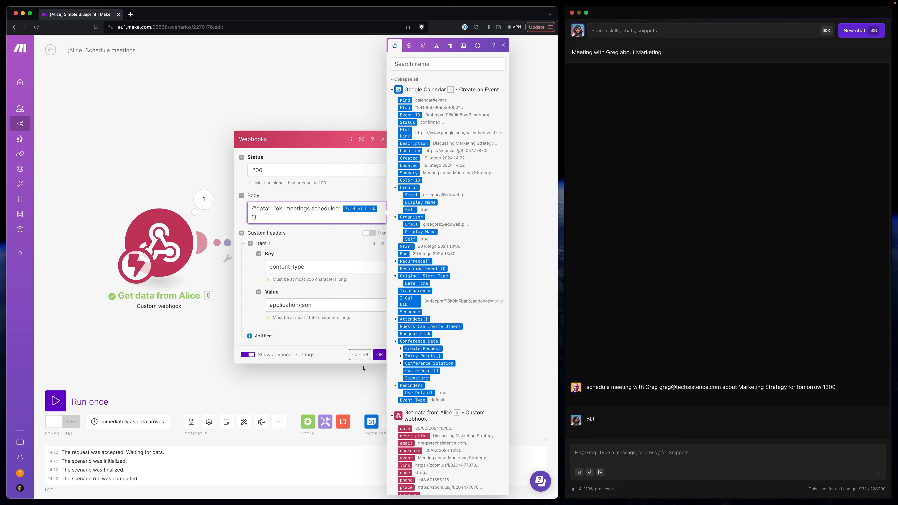
left_click(379, 354)
- Check the created event's organizer and attendee details in the Google Calendar run results, and save the scenario
left_click(353, 209)
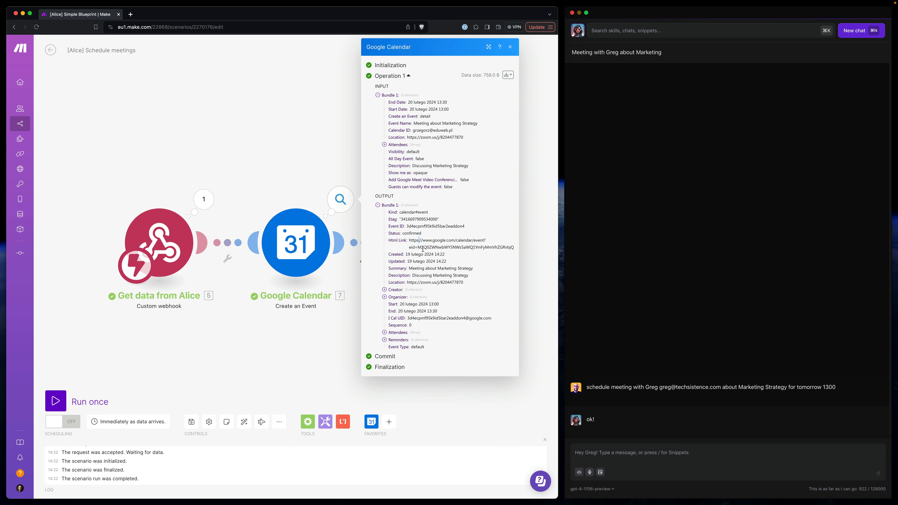
left_click(384, 297)
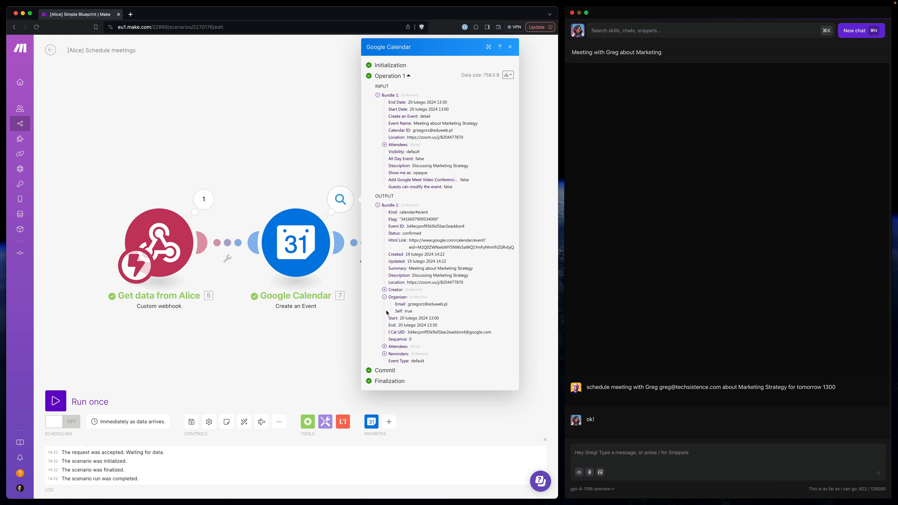
left_click(384, 346)
left_click(391, 354)
double_click(445, 375)
left_click(422, 362)
left_click_drag(414, 361, 459, 361)
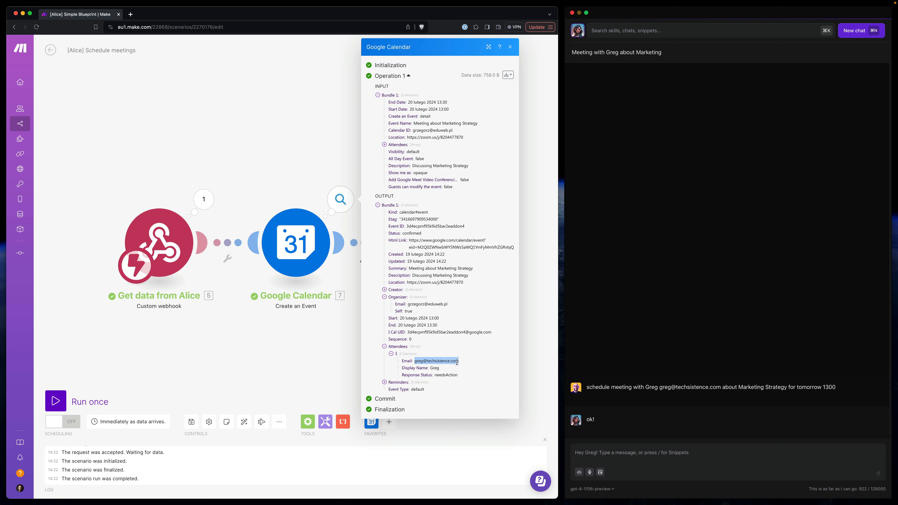
left_click(425, 367)
left_click(275, 167)
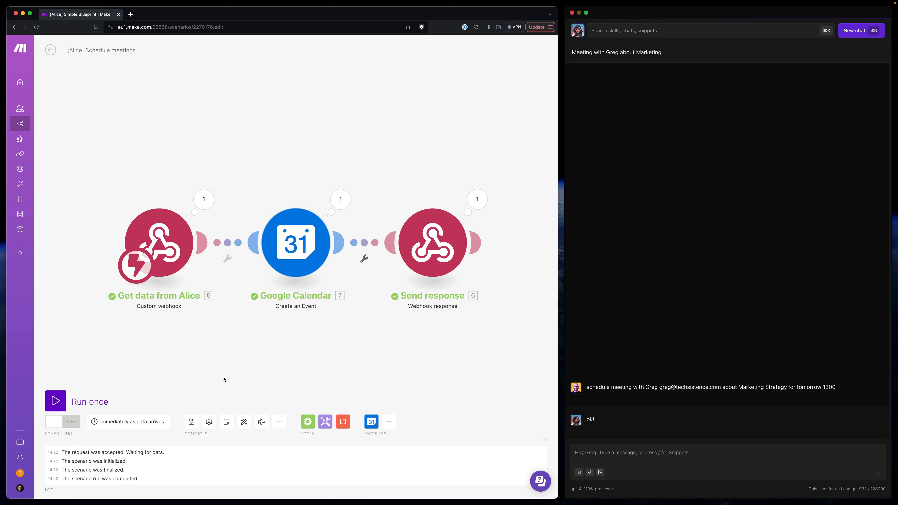
left_click(192, 423)
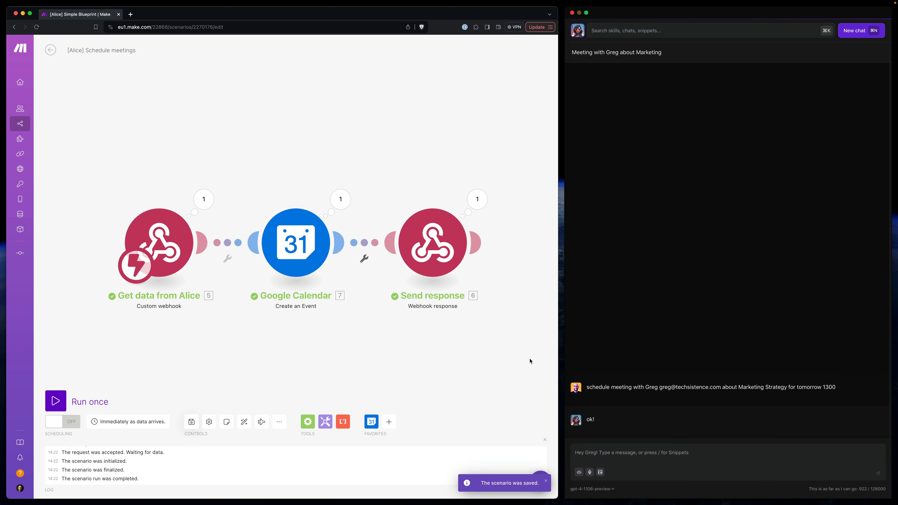
triple_click(616, 389)
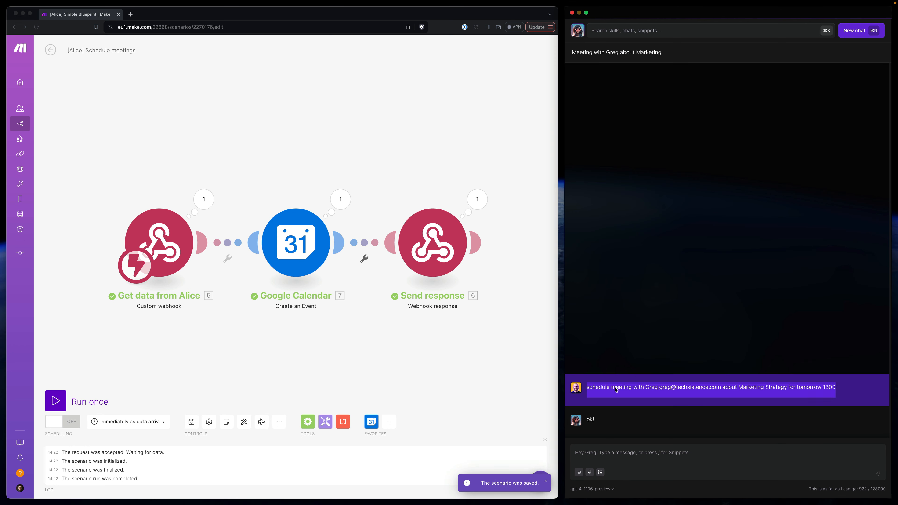
triple_click(629, 391)
left_click(619, 460)
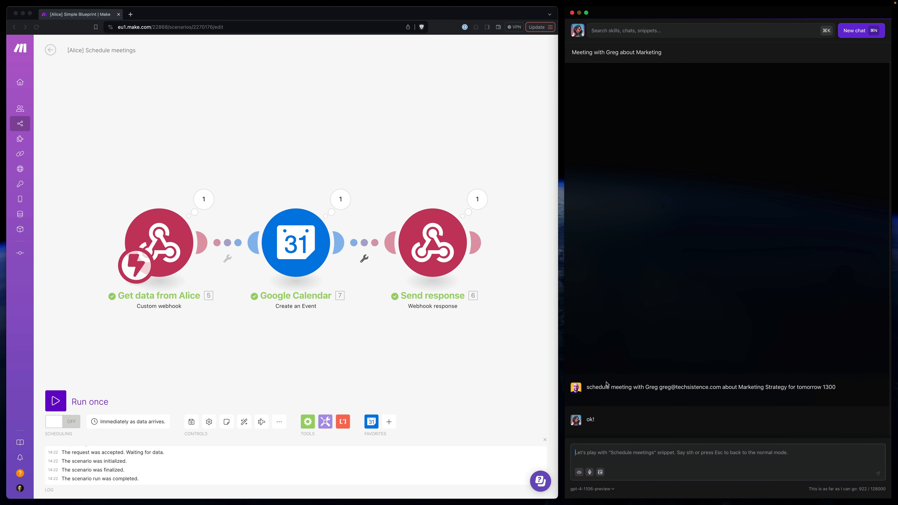
left_click(390, 249)
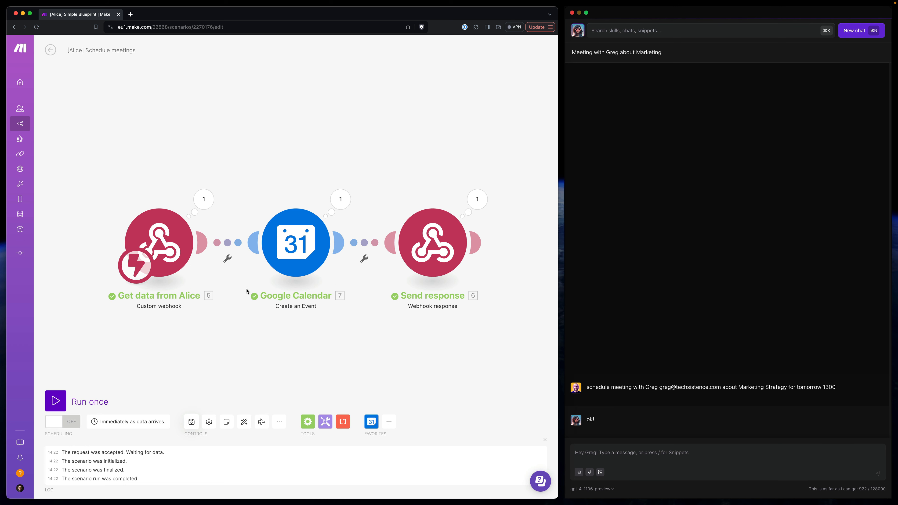
- Insert a router between the Get data from Alice webhook and the Google Calendar module
left_click_drag(193, 275, 135, 274)
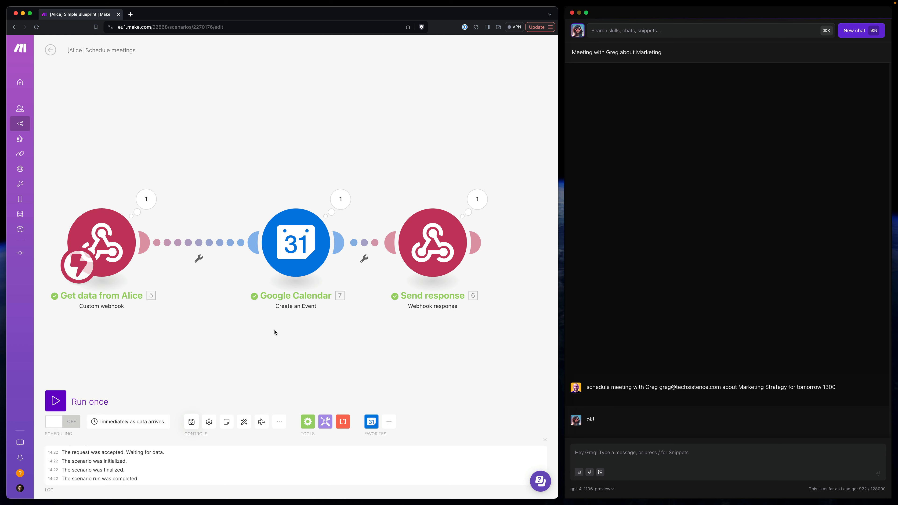
left_click_drag(275, 333, 323, 332)
left_click(249, 255)
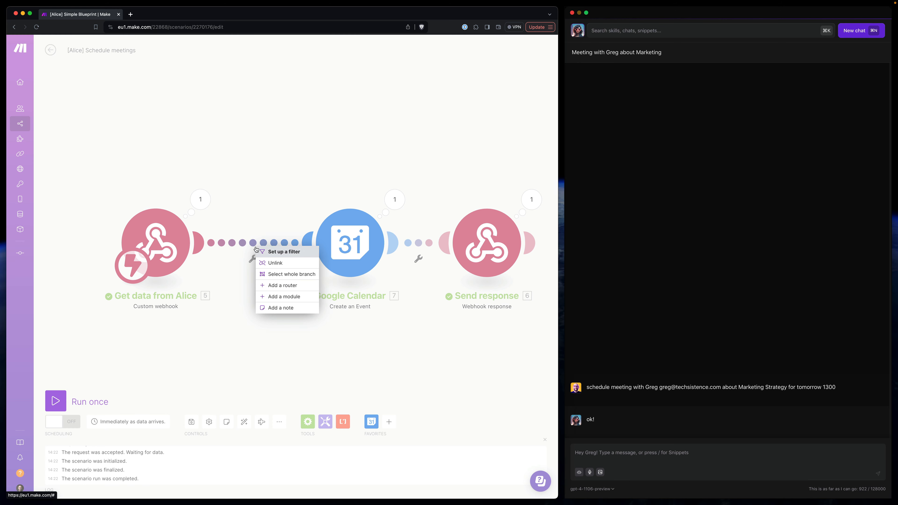
left_click(279, 285)
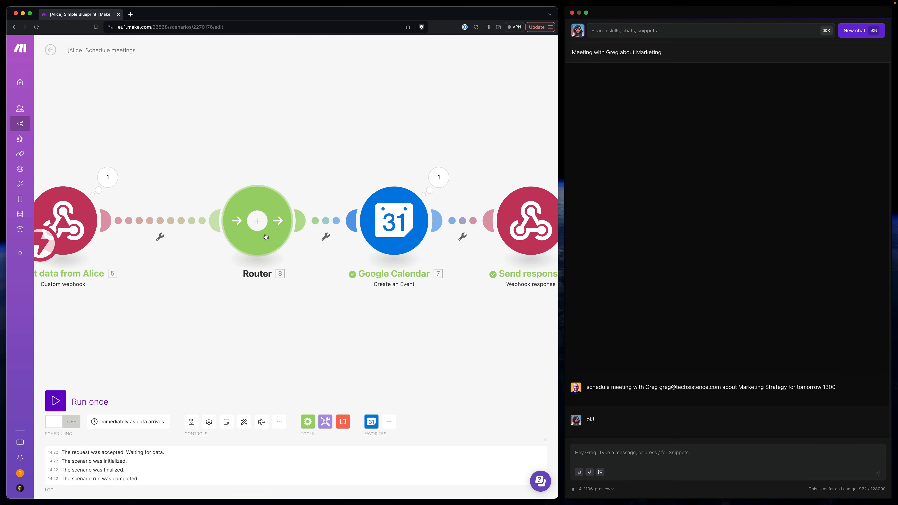
- Add a second route to the router and label the filter on the Google Calendar route "ok!"
left_click(325, 187)
left_click(375, 139)
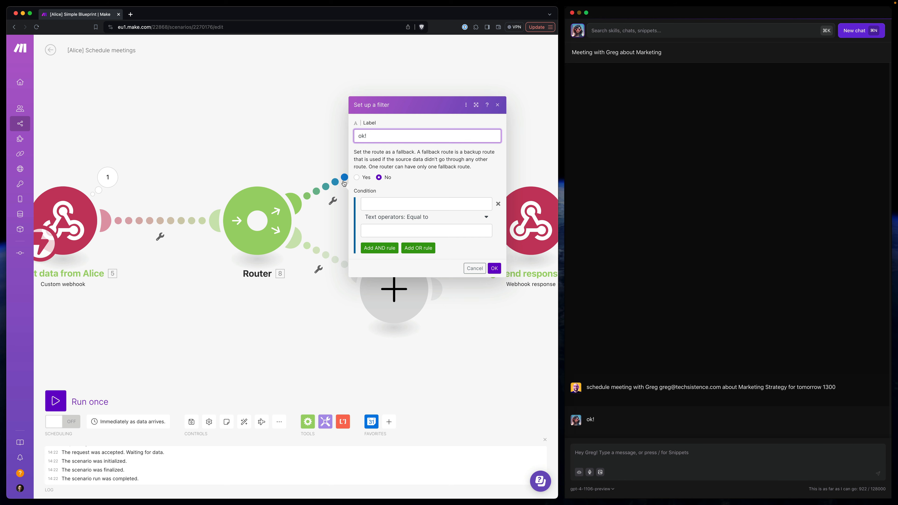
left_click(495, 268)
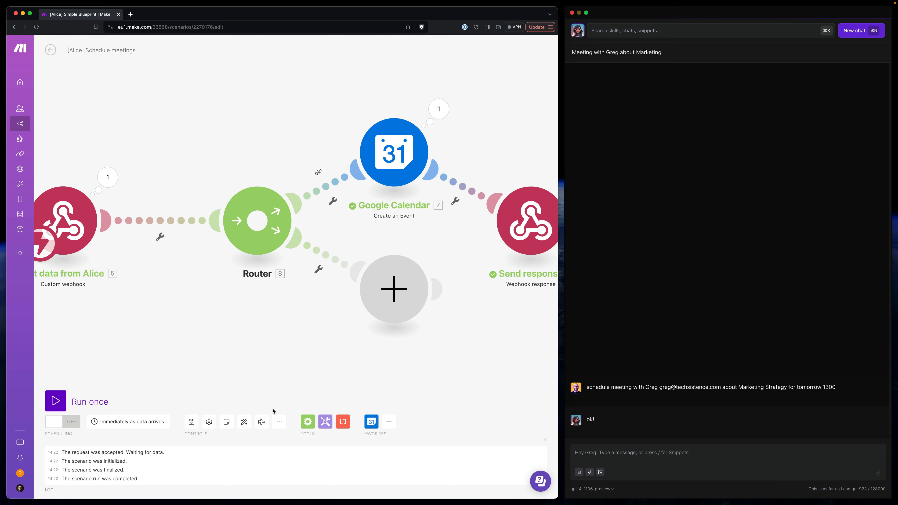
- Auto-align the modules and label the filter on the router's empty route "conflict!"
left_click(244, 422)
left_click(293, 280)
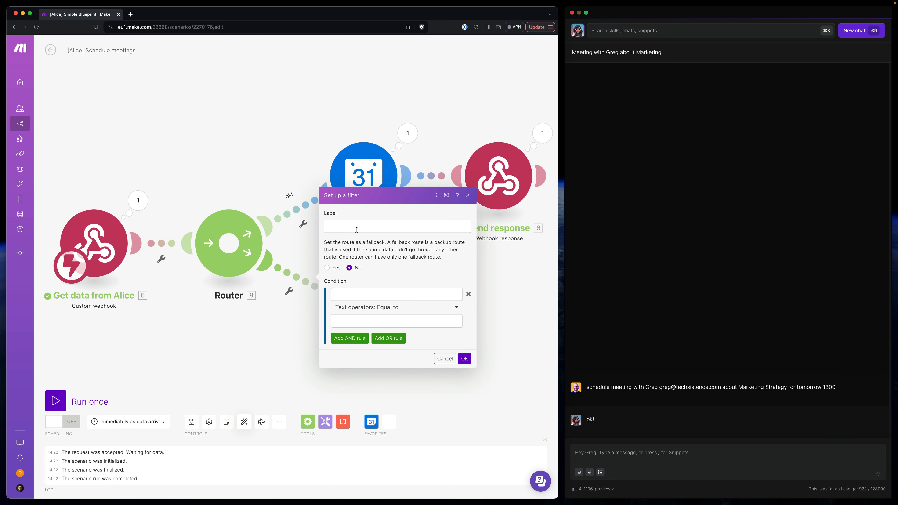
left_click(356, 230)
type("not ok!")
key("super+a")
type("c")
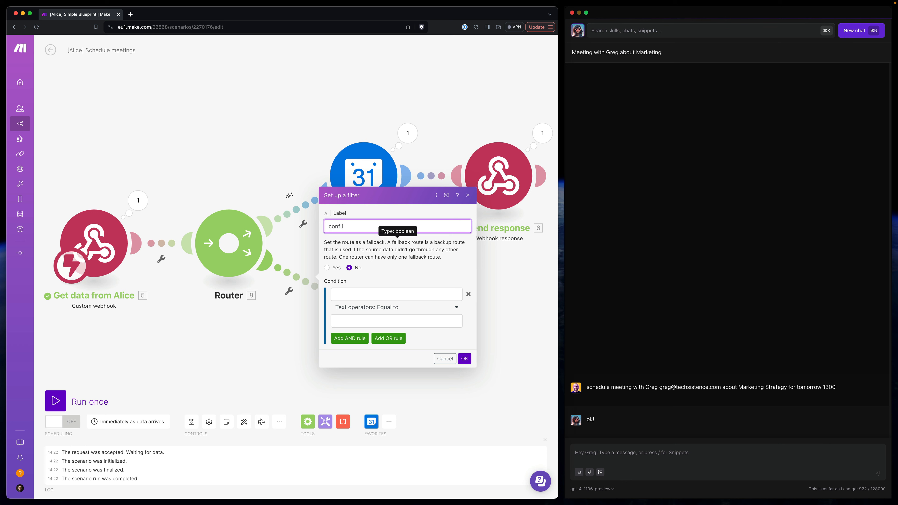
type("onflict!")
key("Return")
- Make room between the webhook and the router and insert a Google Calendar Search Events module there
left_click_drag(201, 336, 308, 311)
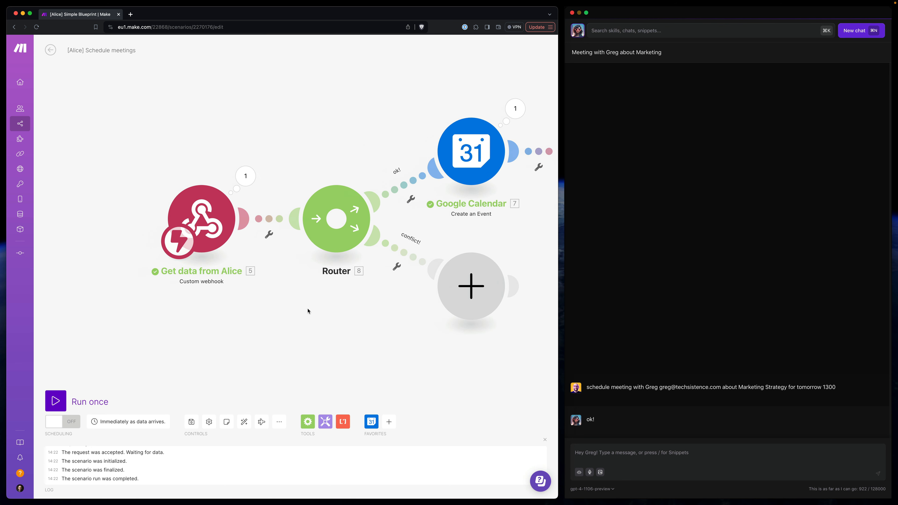
left_click_drag(202, 227, 117, 227)
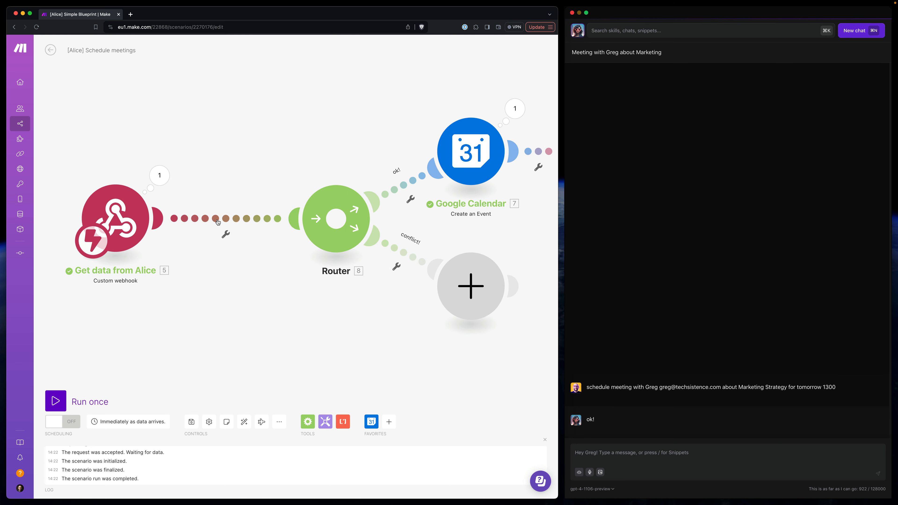
left_click_drag(115, 219, 76, 220)
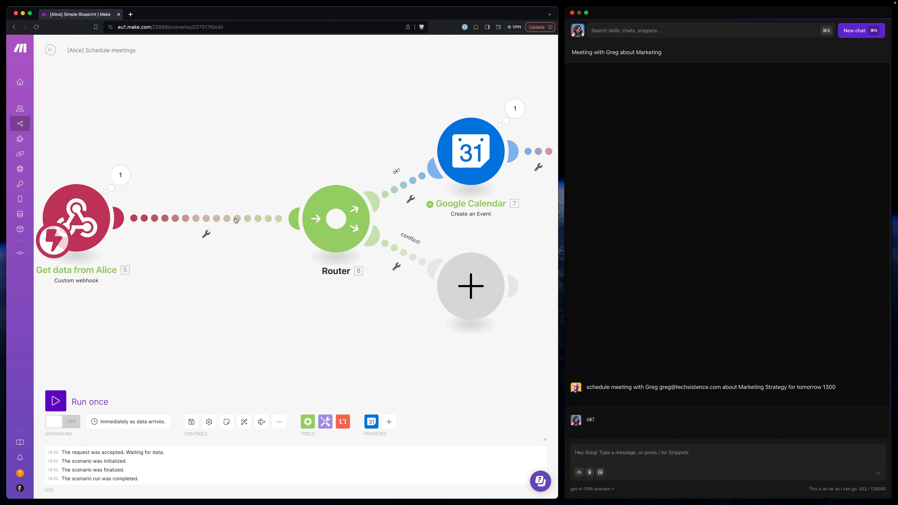
right_click(194, 219)
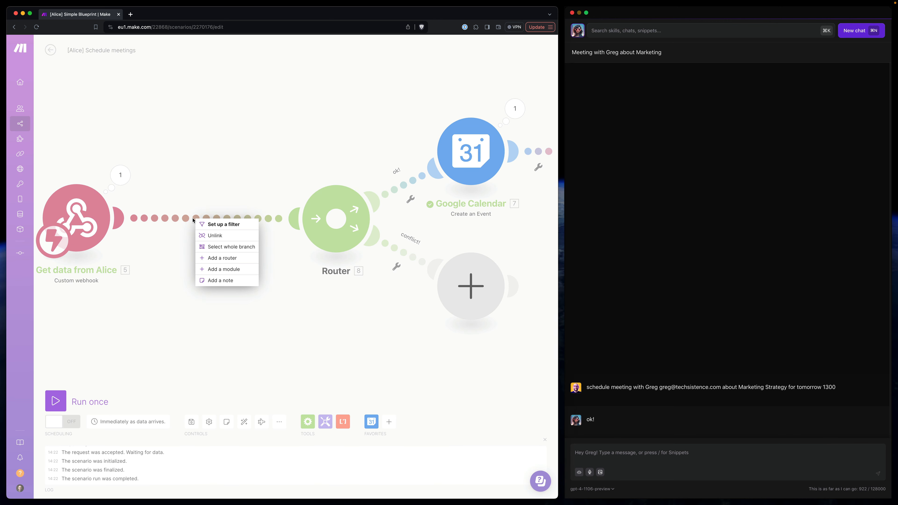
left_click(226, 270)
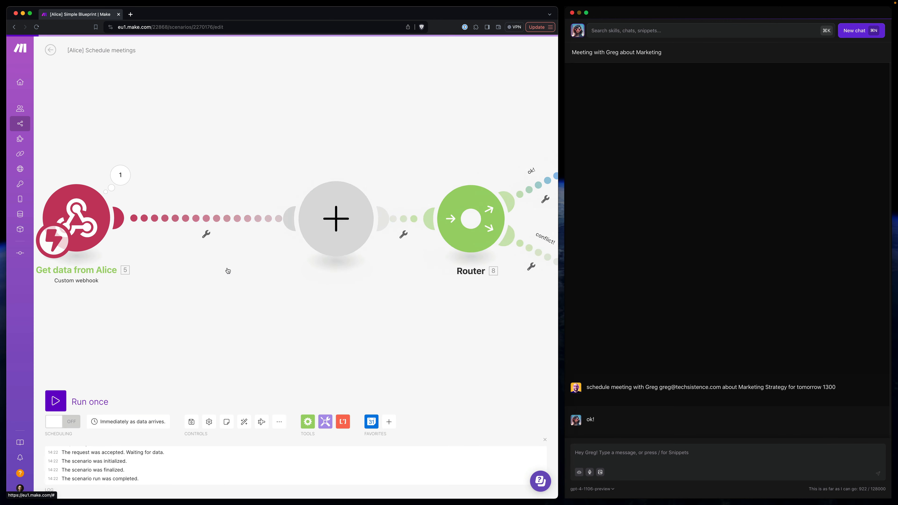
left_click(341, 209)
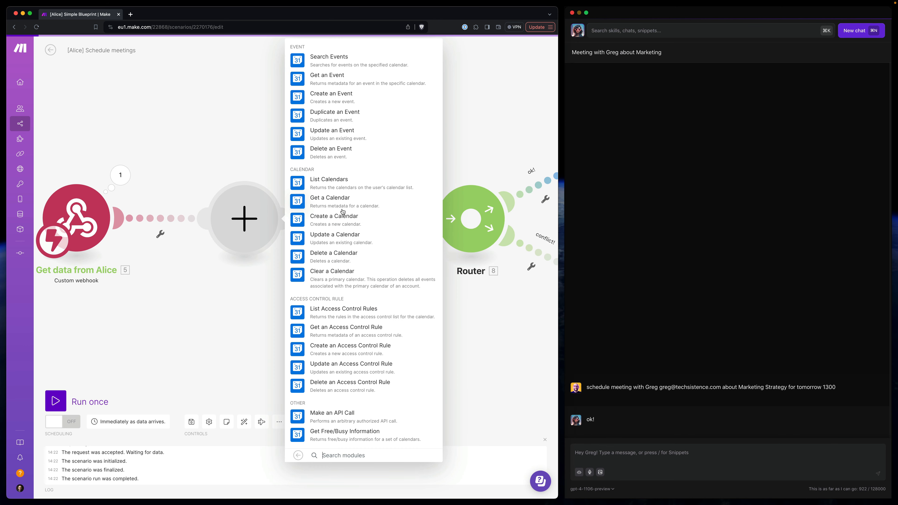
left_click(329, 61)
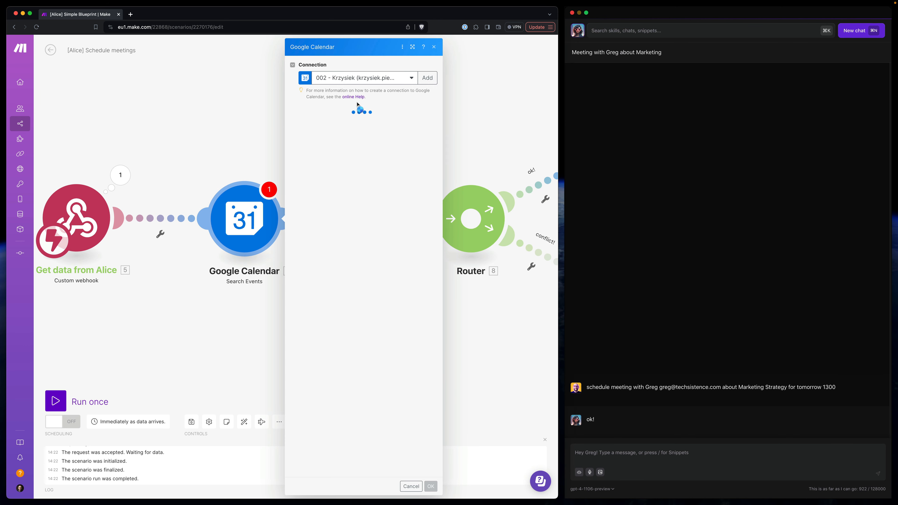
- Set the Search Events module's connection to My Google connection and its calendar to the primary calendar
left_click(350, 74)
left_click(340, 188)
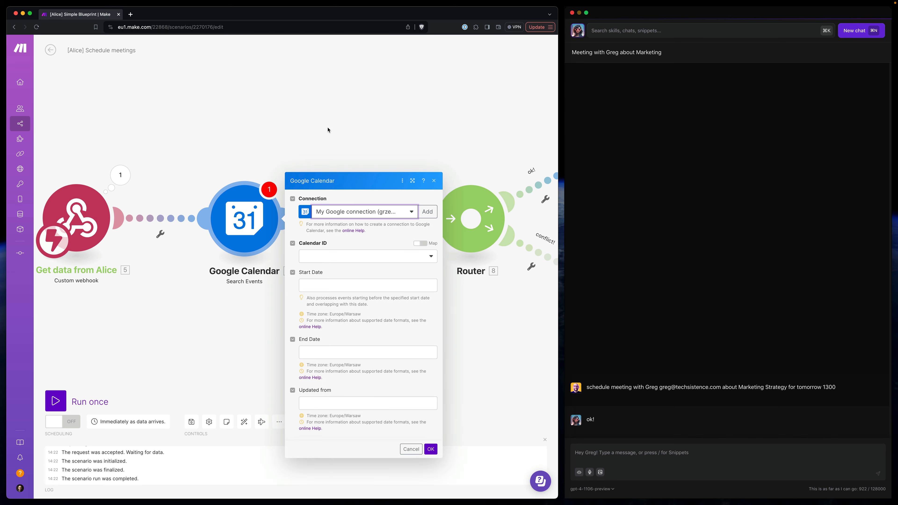
left_click(329, 125)
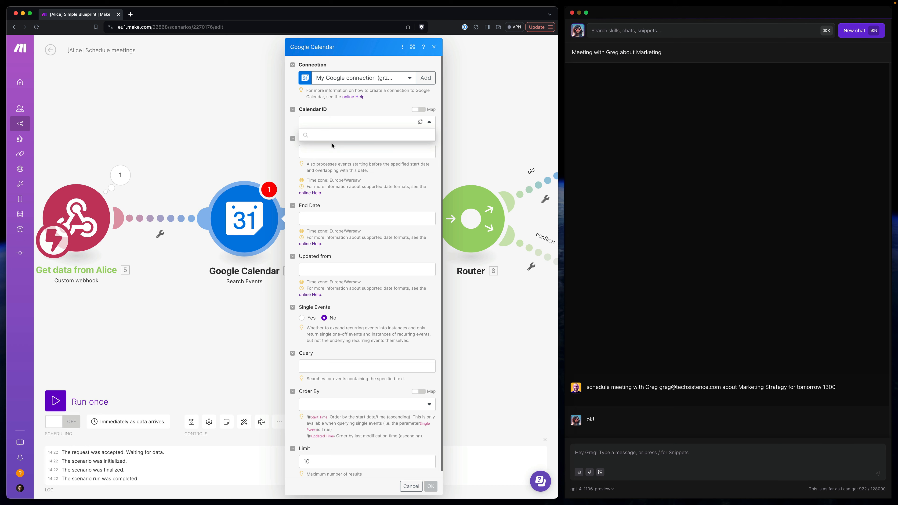
left_click(331, 136)
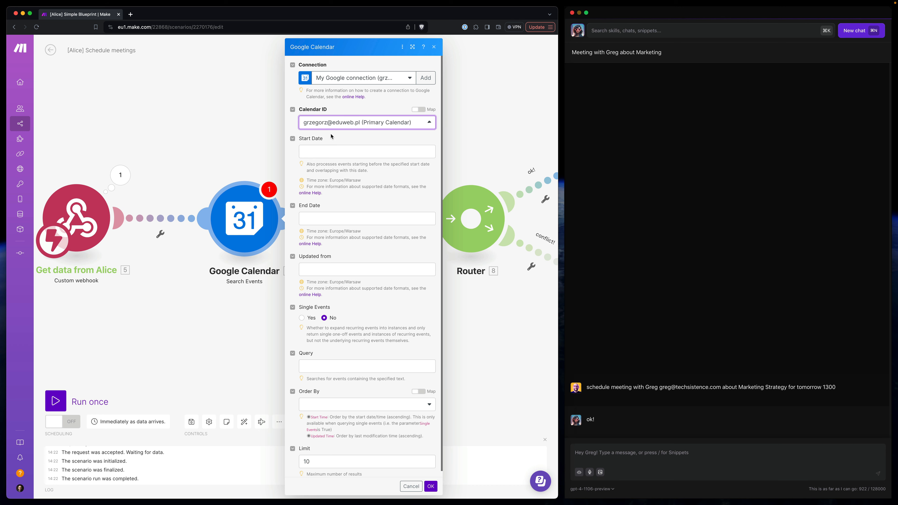
- Map the Search Events start date to the webhook's date and end date to its end-date, and save the scenario
left_click(326, 152)
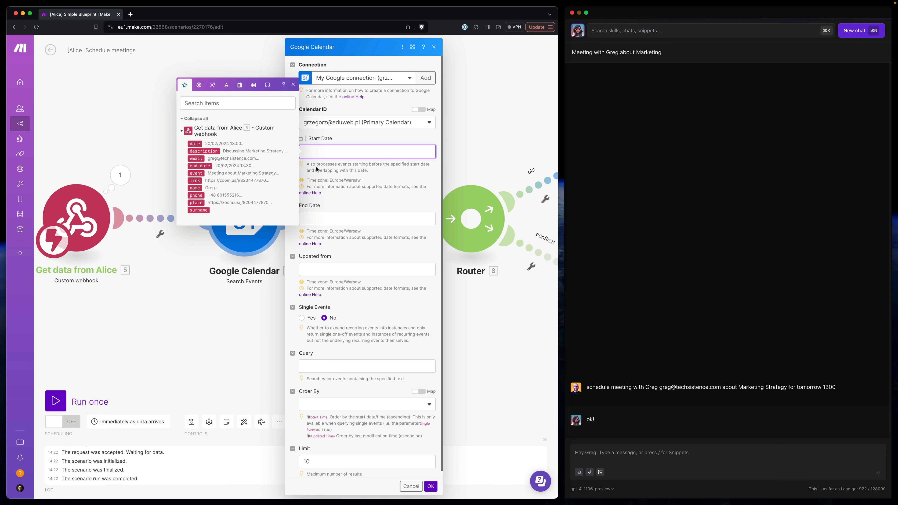
left_click(195, 144)
left_click(318, 219)
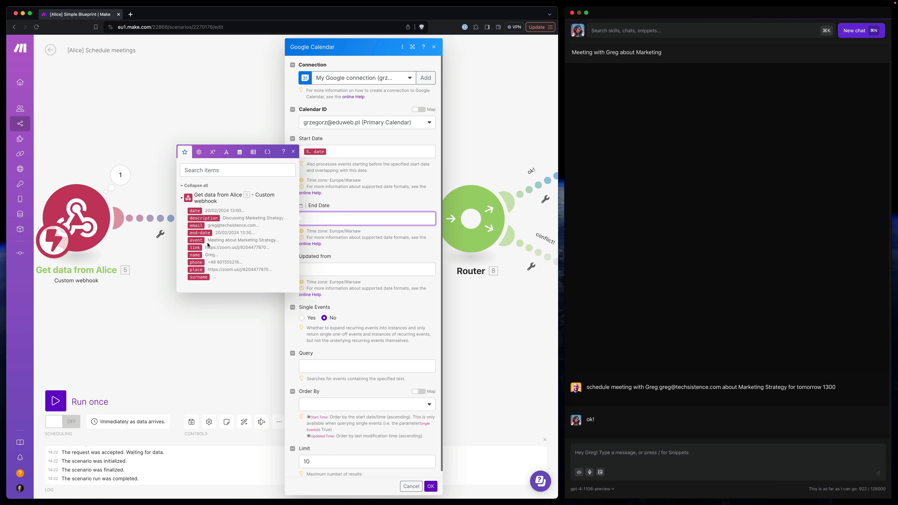
left_click(200, 234)
left_click(307, 167)
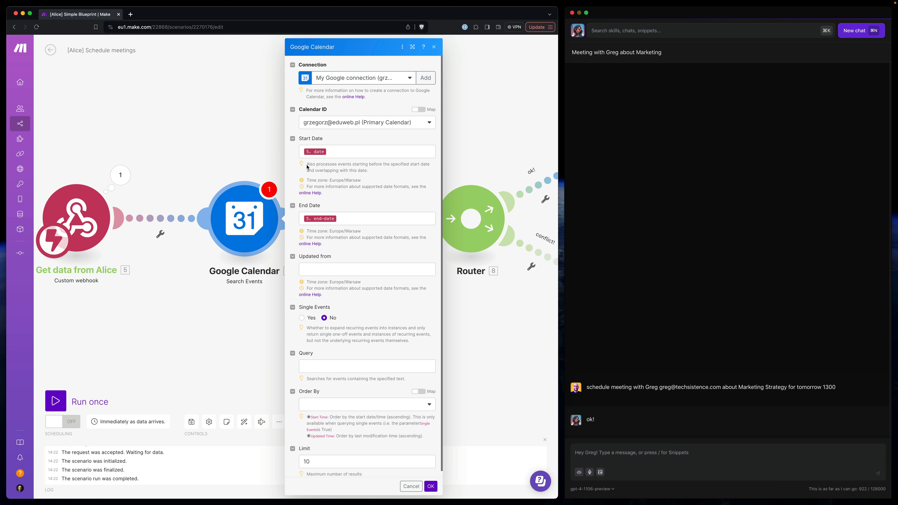
left_click_drag(308, 164, 372, 170)
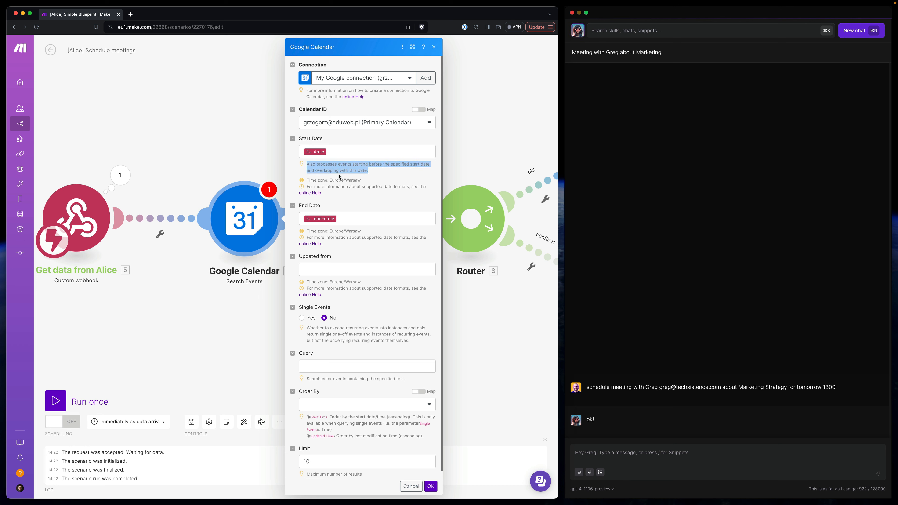
left_click(356, 171)
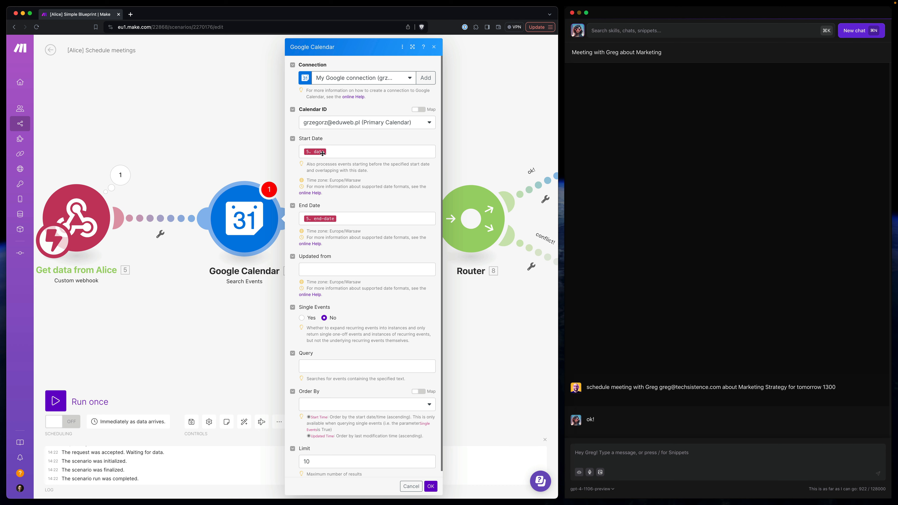
scroll(368, 177, "down", 1)
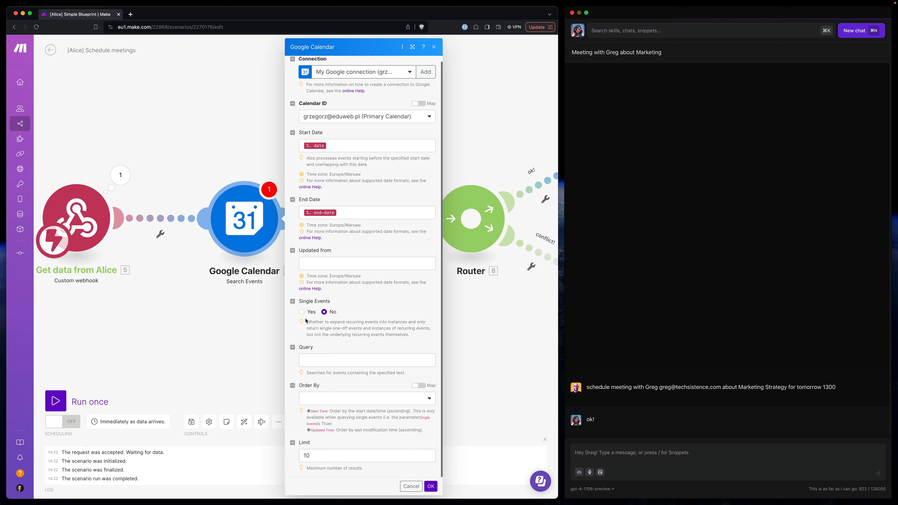
left_click(430, 487)
key("super+s")
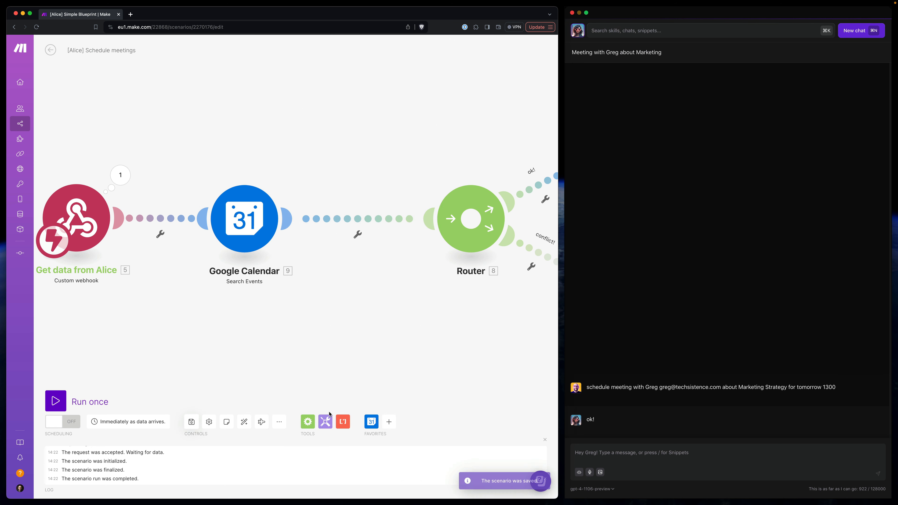
- Start a run of only the Search Events module and set its test date to 20/02/2024 13:00
right_click(249, 220)
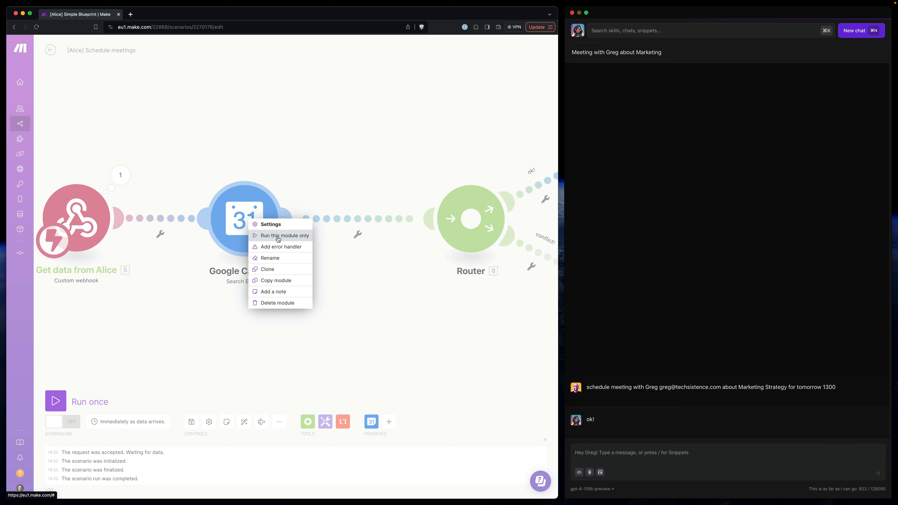
left_click(278, 236)
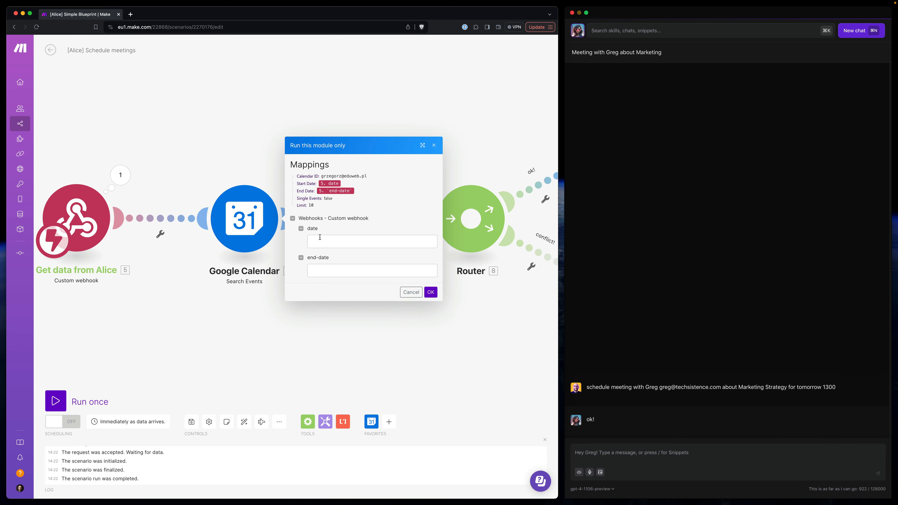
left_click(361, 244)
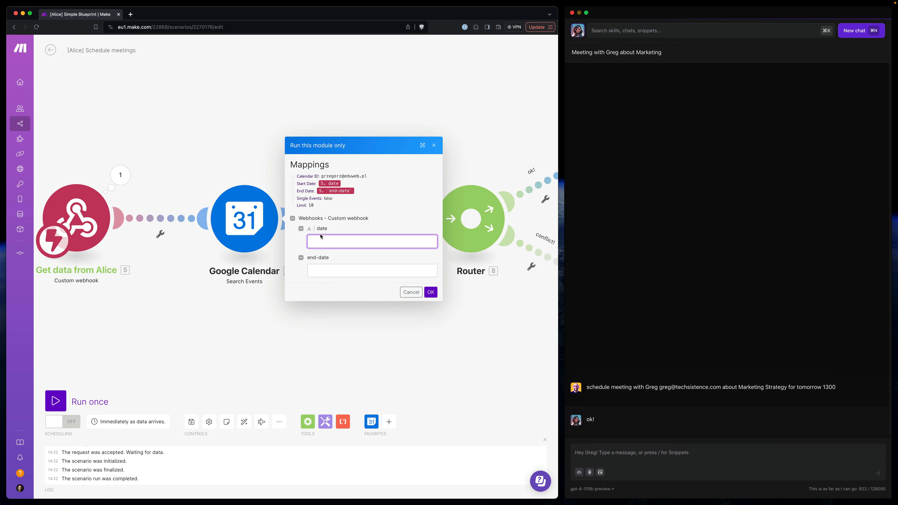
key("super+v")
key("super+a")
key("BackSpace")
key("super+shift+v")
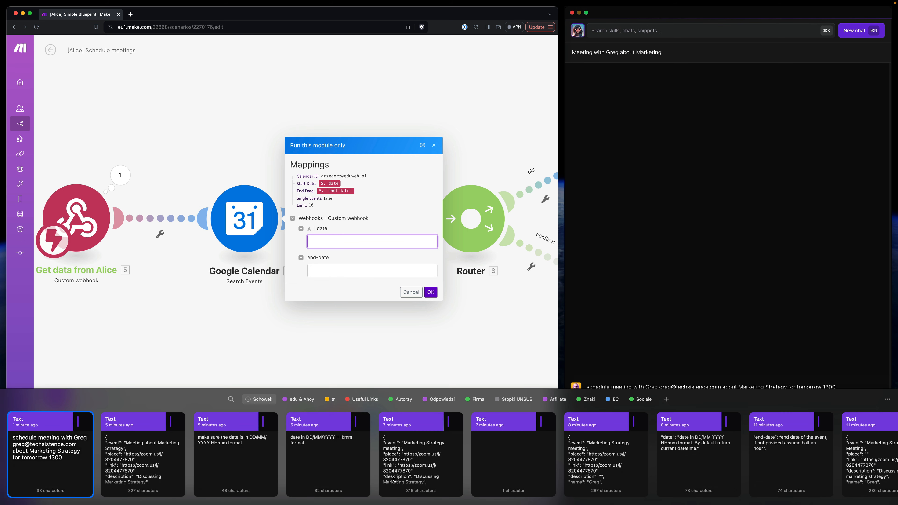
scroll(394, 480, "right", 10)
scroll(405, 476, "right", 10)
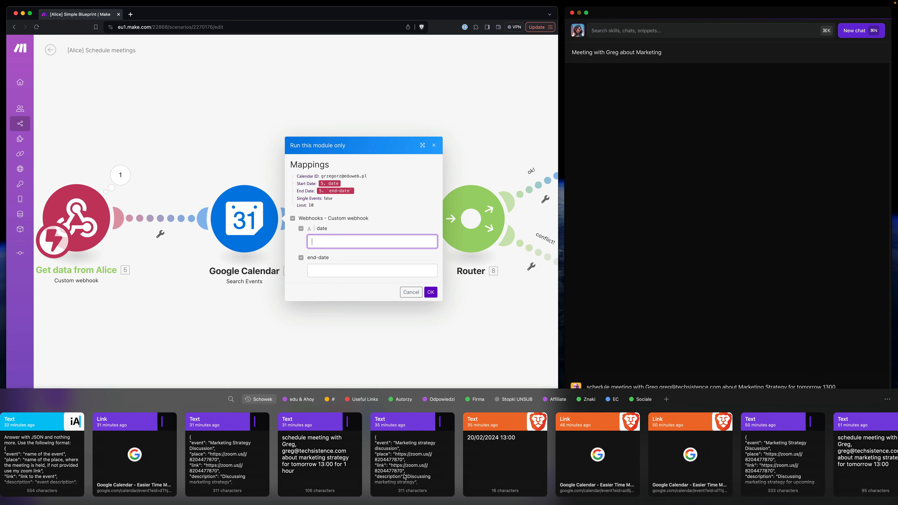
double_click(505, 460)
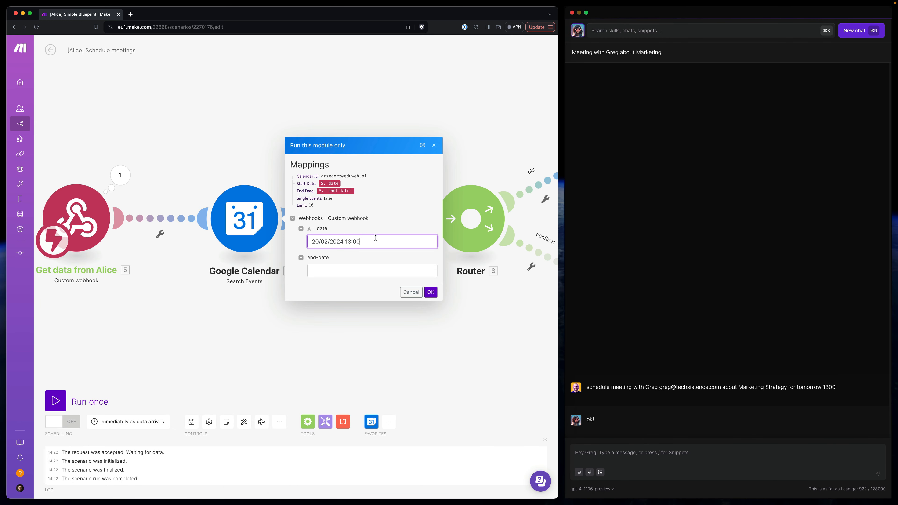
- Set the test end-date to 20/02/2024 13:30 and run the Search Events module
key("super+a")
key("super+c")
left_click(357, 270)
key("super+v")
left_click(357, 270)
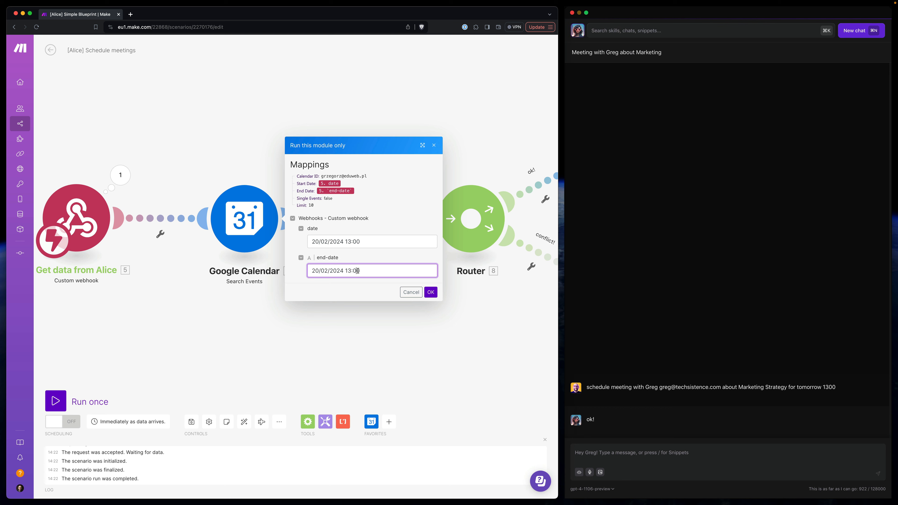
type("3")
left_click(430, 293)
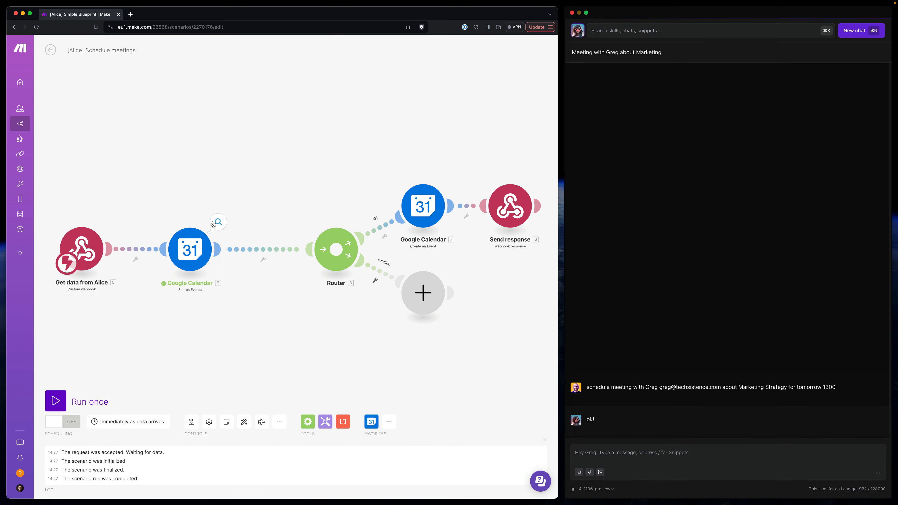
- Examine the input and the event bundles in the output of the Search Events run
left_click(213, 224)
scroll(284, 191, "down", 10)
scroll(284, 192, "up", 10)
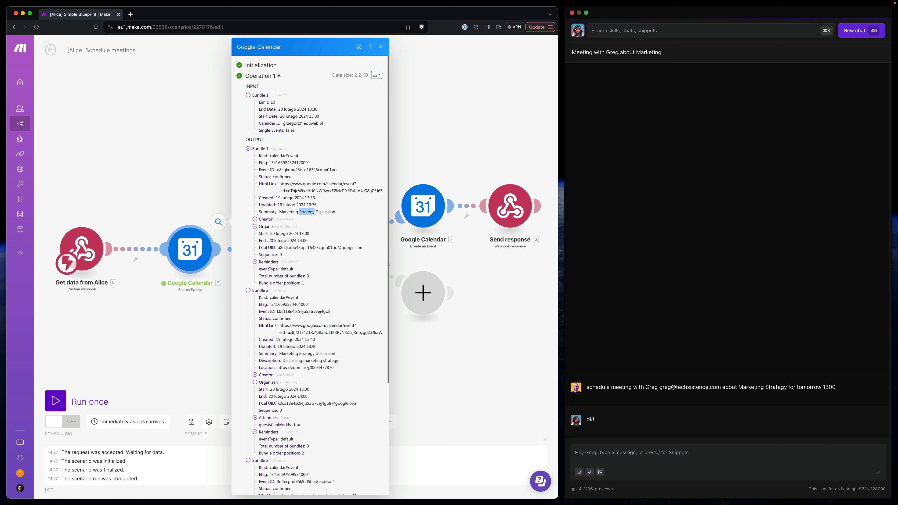
triple_click(305, 359)
key("Escape")
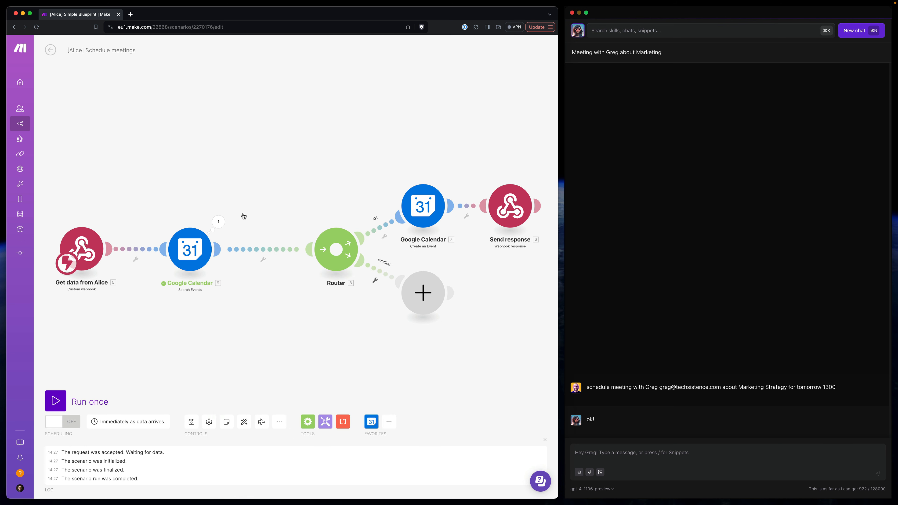
- Auto-align the modules and set the conflict! filter to total number of bundles numerically greater than or equal to 1
left_click(244, 422)
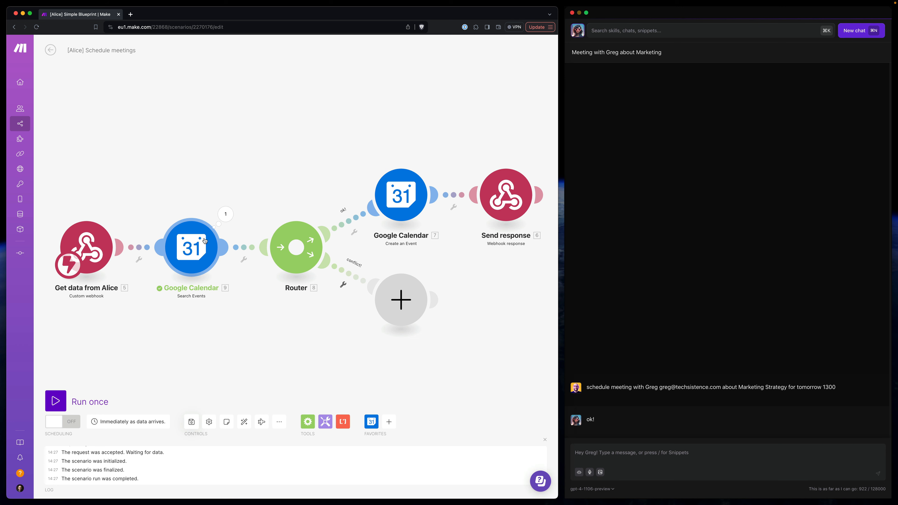
left_click(346, 275)
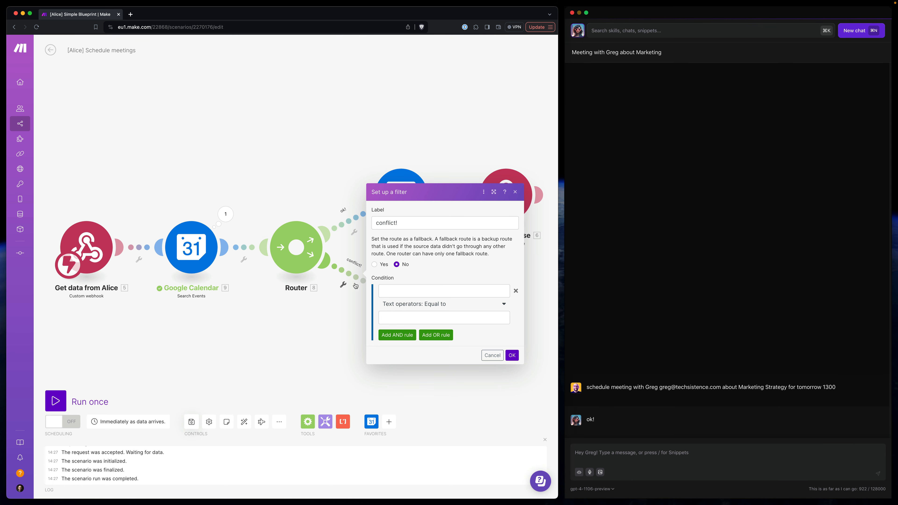
left_click(390, 290)
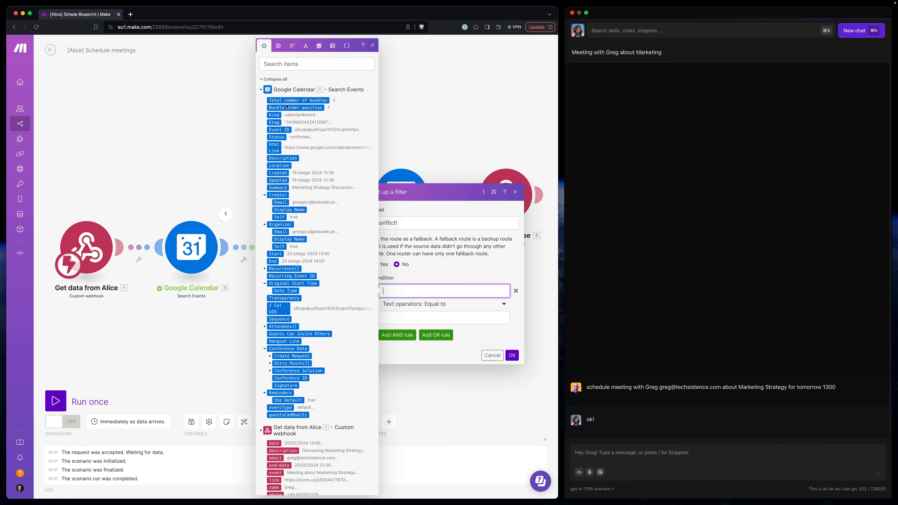
left_click(295, 101)
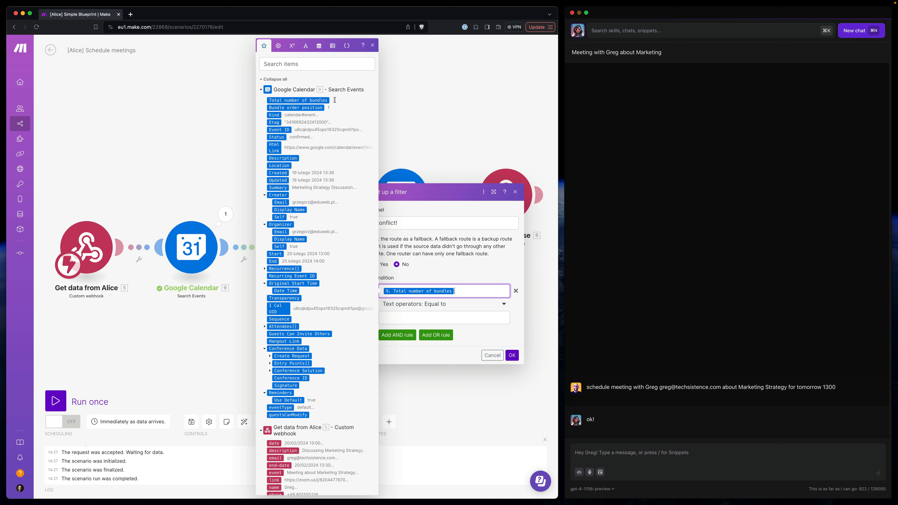
left_click(439, 307)
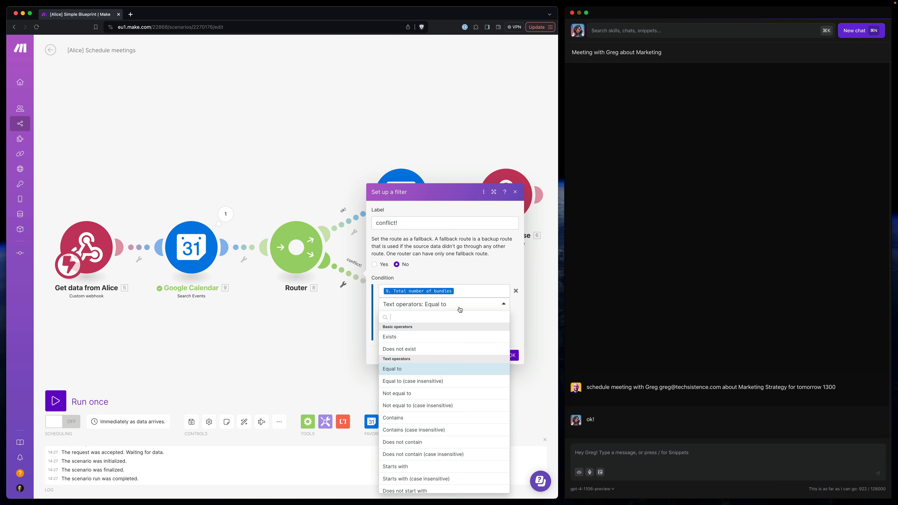
scroll(423, 351, "down", 6)
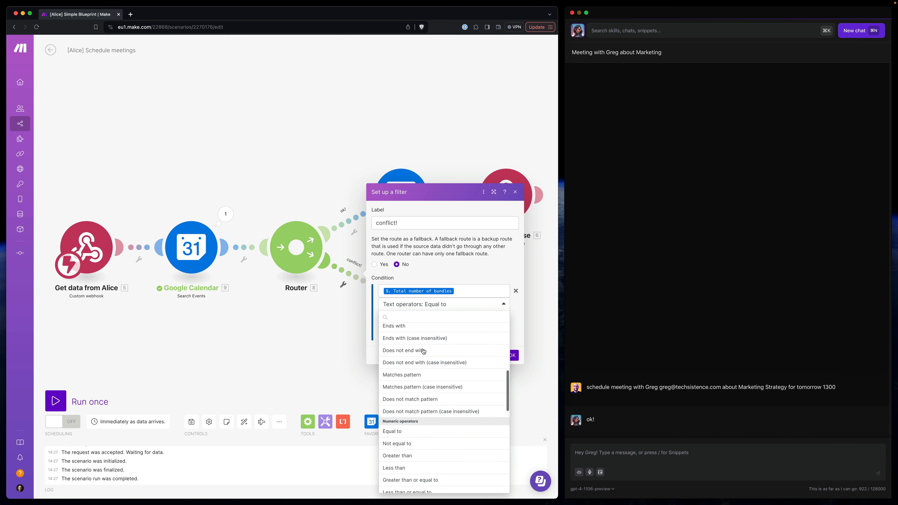
scroll(410, 424, "down", 2)
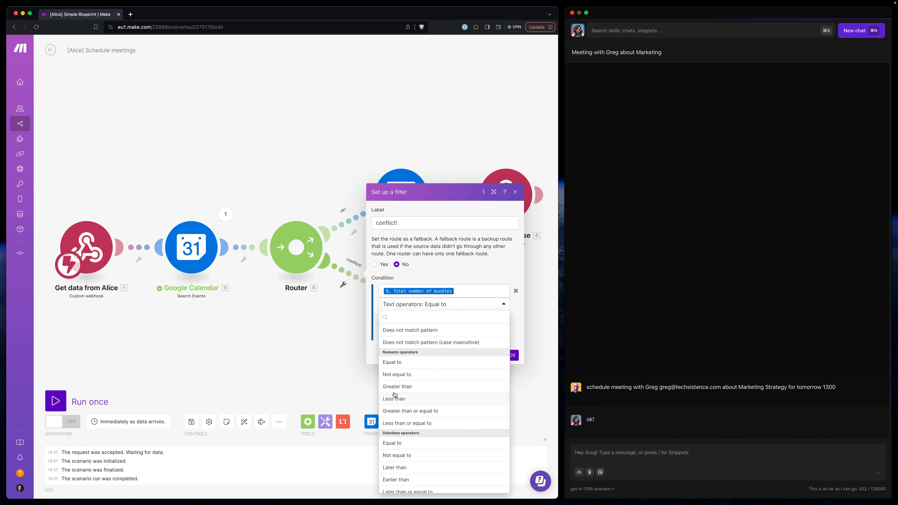
left_click(409, 414)
left_click(400, 318)
left_click(477, 338)
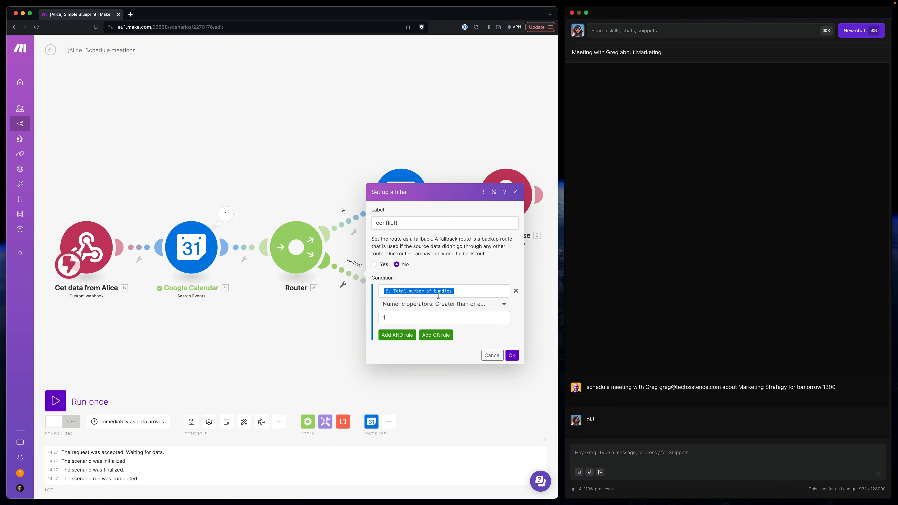
left_click(512, 355)
- Set the ok! filter's condition to the Search Events total number of bundles numerically equal to 0
left_click(366, 226)
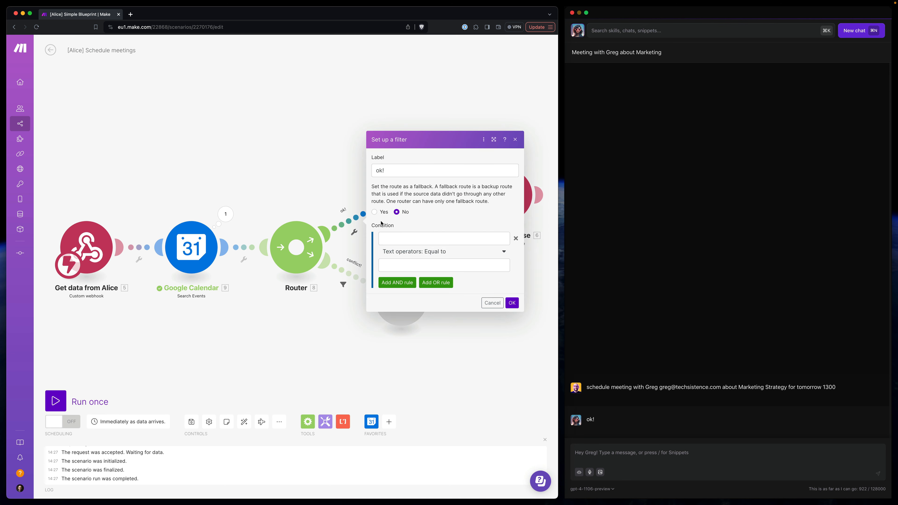
left_click(395, 239)
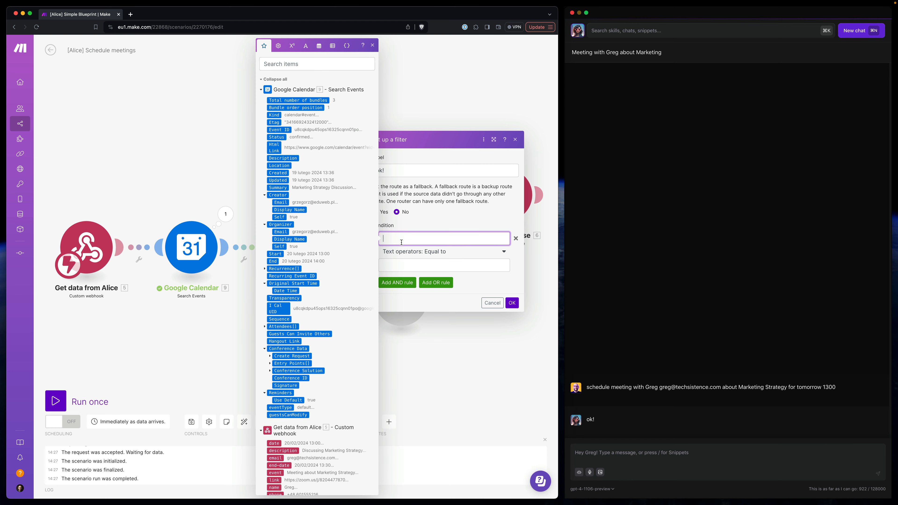
left_click(298, 101)
left_click(441, 252)
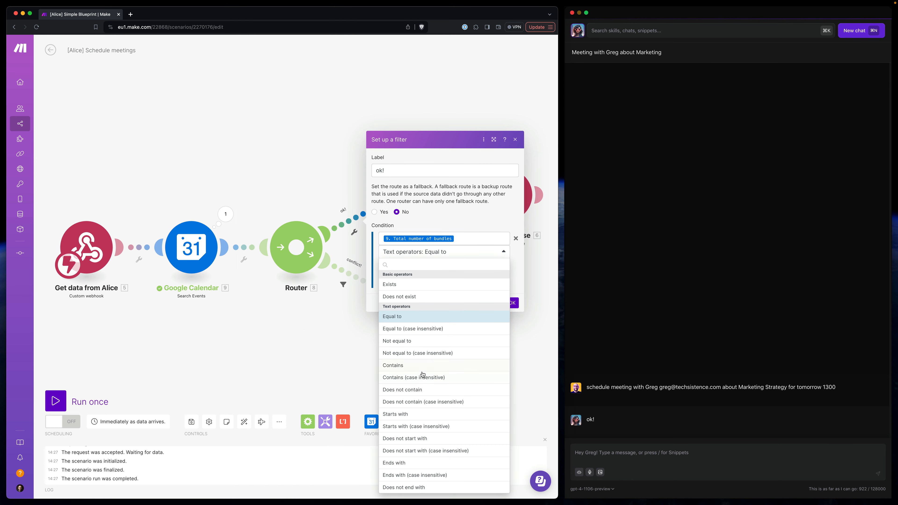
scroll(421, 373, "down", 10)
left_click(407, 337)
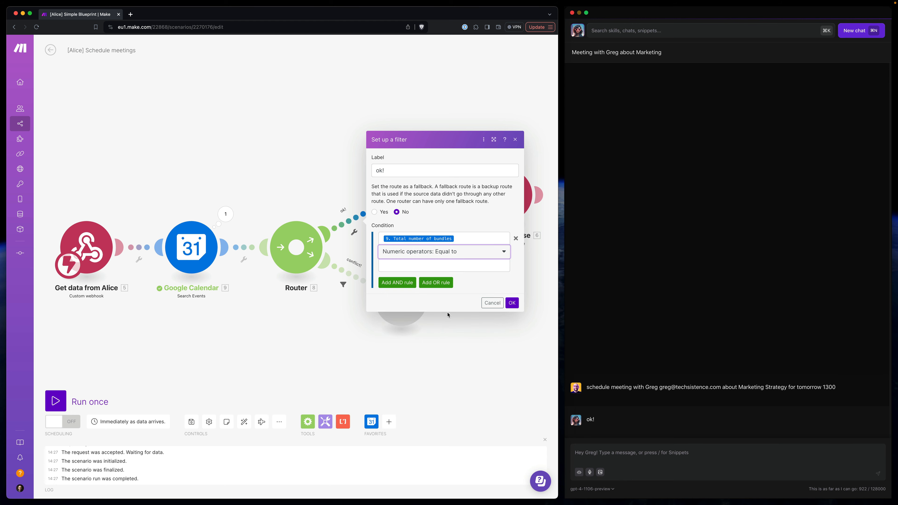
left_click(414, 264)
type("0")
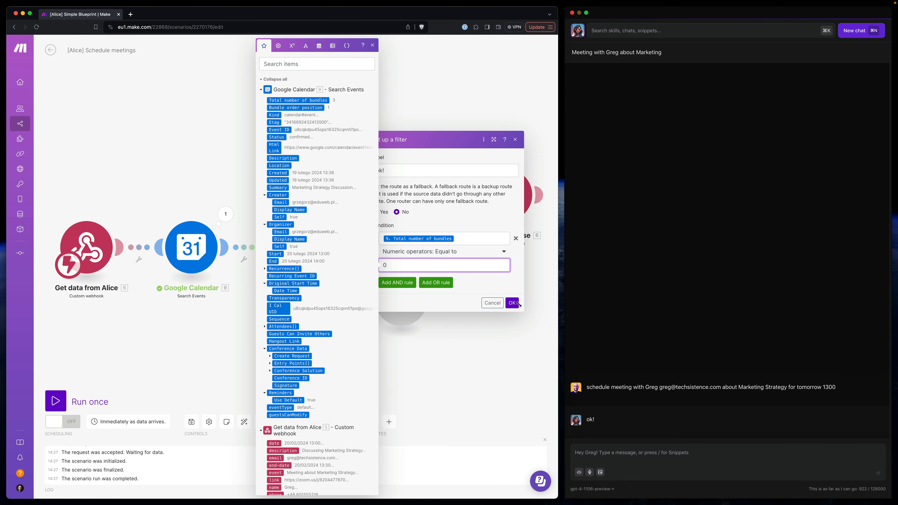
left_click(512, 303)
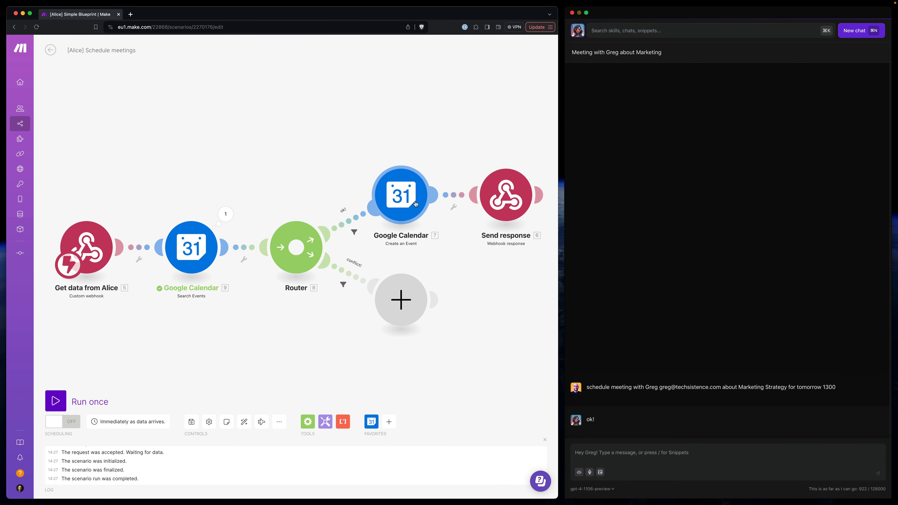
- Replace the empty module on the conflict! route with a clone of the Send response module and open the clone's settings
left_click_drag(473, 356, 424, 351)
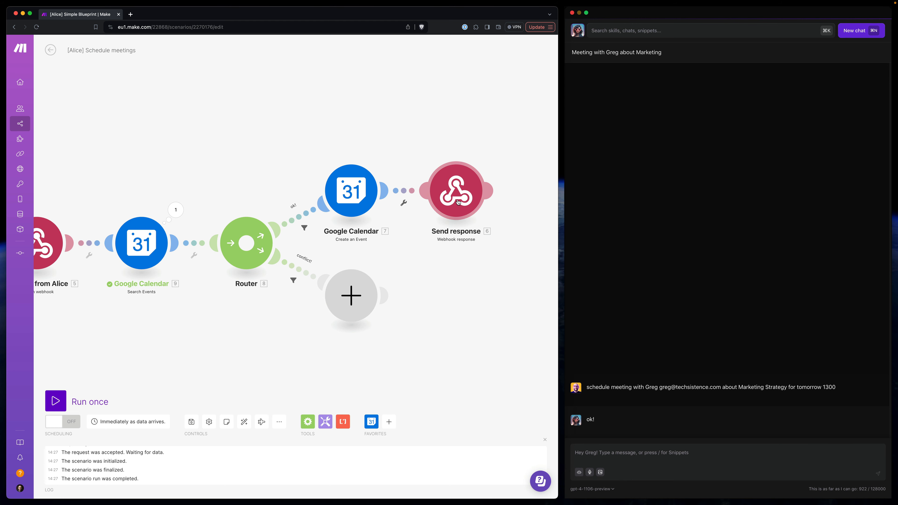
right_click(456, 191)
left_click(484, 243)
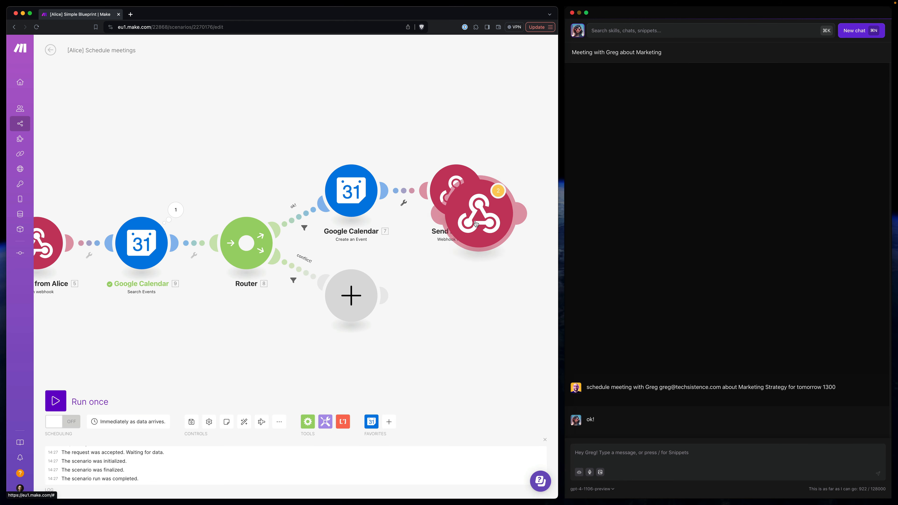
left_click(476, 312)
right_click(356, 300)
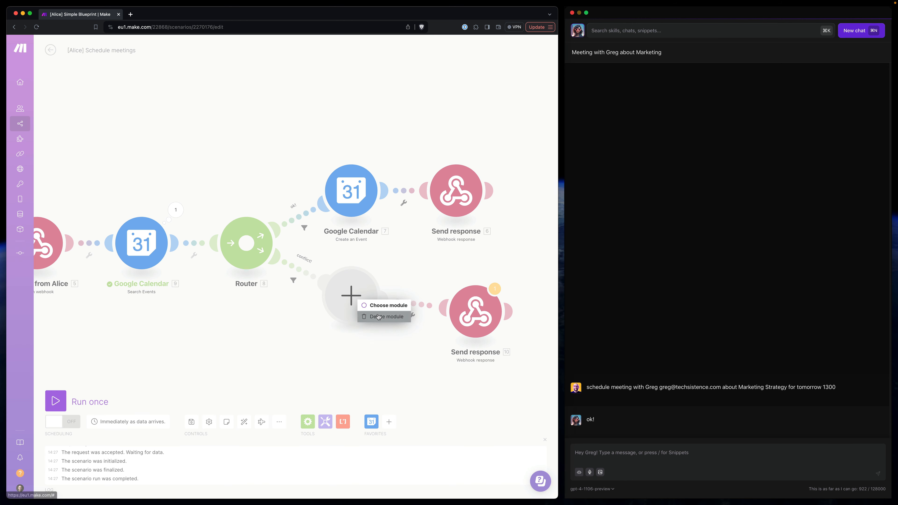
left_click(386, 316)
left_click_drag(485, 314, 380, 312)
left_click(381, 312)
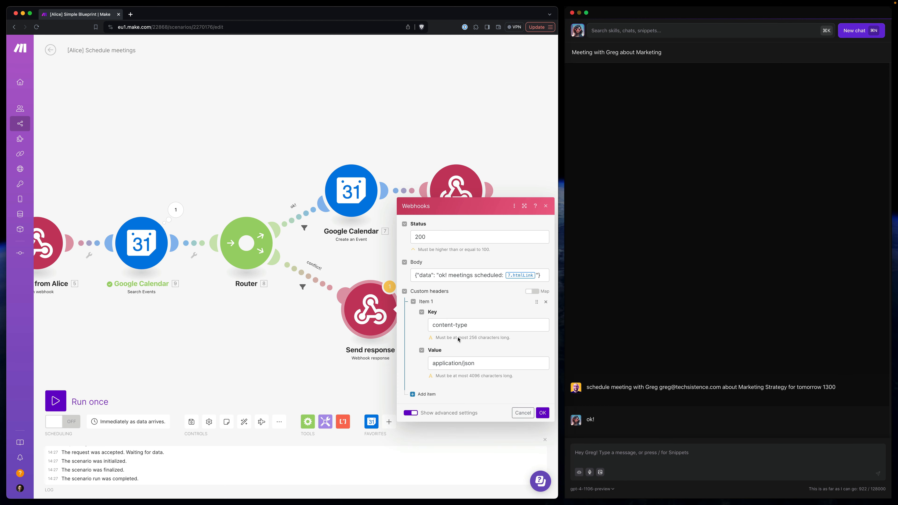
- Replace the message in the cloned response's body with "conflict! ❌ you have a metting at this time:", keeping the surrounding JSON
left_click(442, 275)
left_click_drag(440, 275, 534, 276)
key("BackSpace")
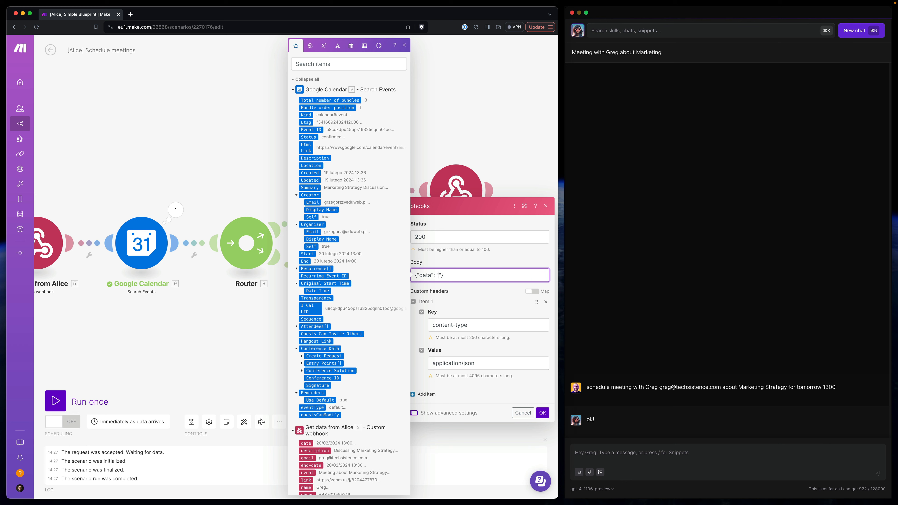
type("conflict ❌")
type("!")
key("End")
type("ty")
key("BackSpace")
key("BackSpace")
type("you hab")
key("BackSpace")
type("ve a metting at this time:")
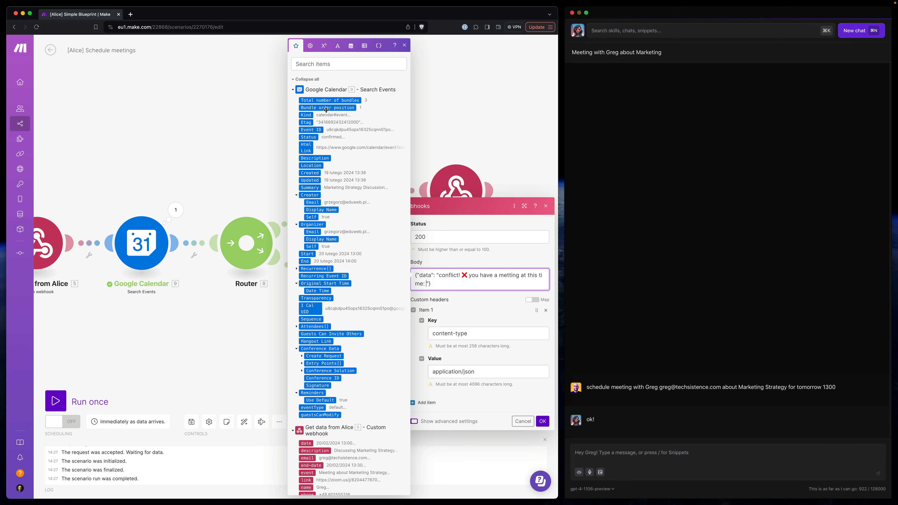
- Append the Search Events Html Link to the conflict message, then apply the module settings and save the scenario
left_click(306, 148)
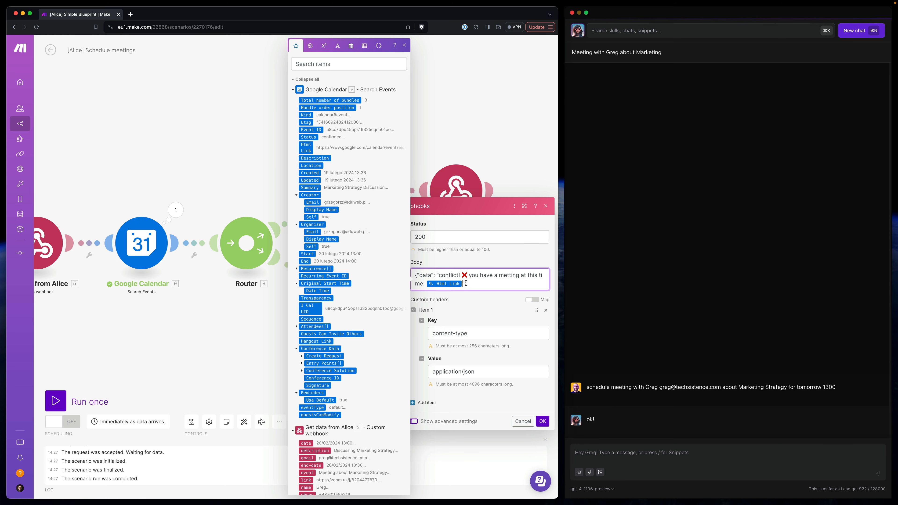
left_click(543, 421)
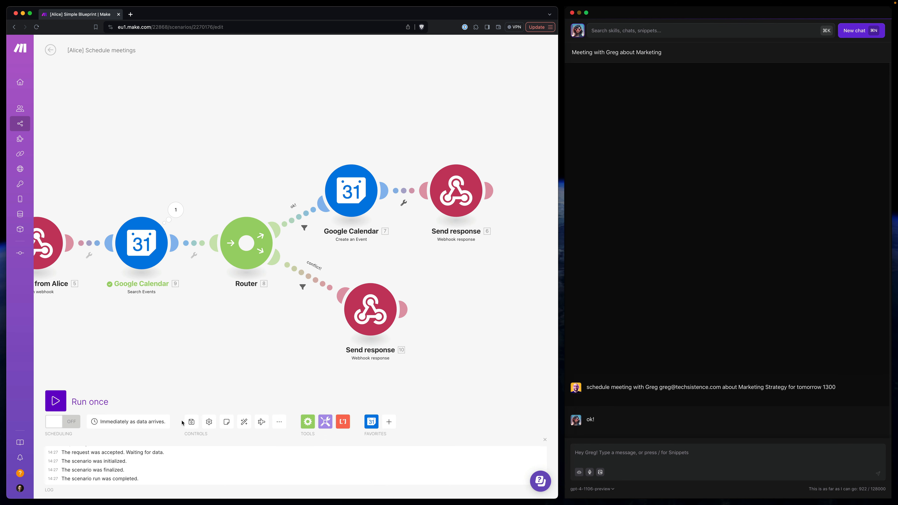
left_click(191, 425)
- Run the scenario once, resend Alice the request to schedule the Marketing Strategy meeting for tomorrow 1300, and check the calendar link in the reply
left_click(56, 402)
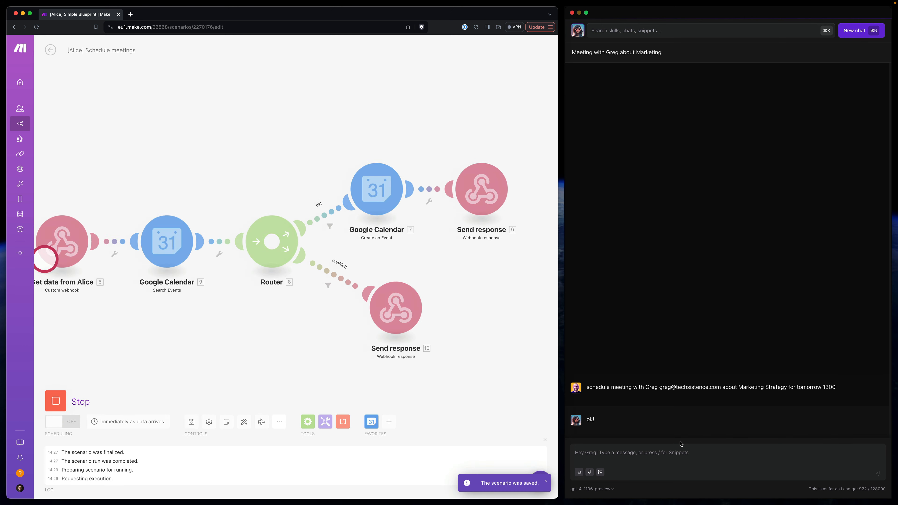
triple_click(629, 387)
key("super+c")
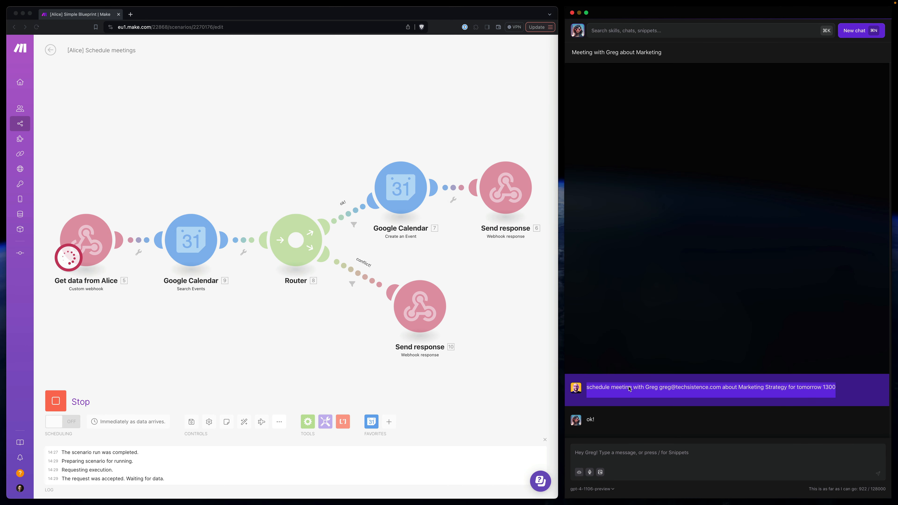
left_click(613, 454)
key("super+v")
left_click(879, 475)
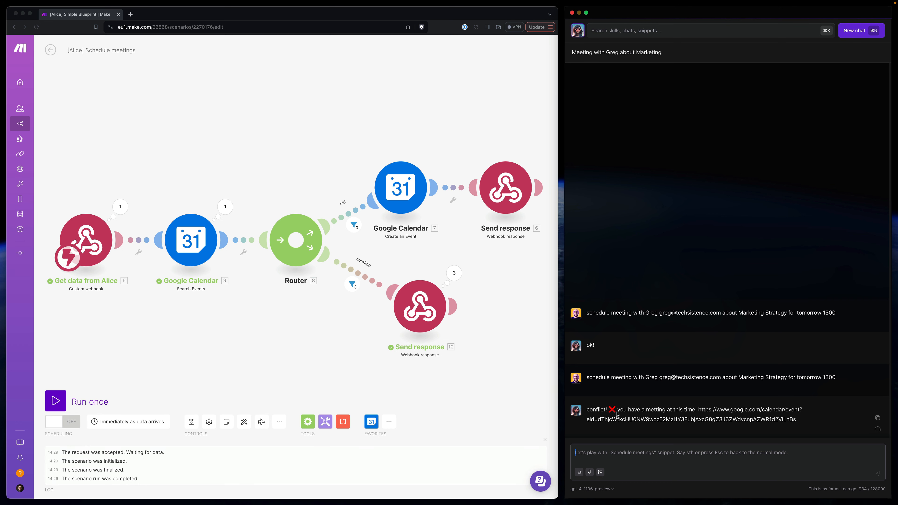
left_click_drag(699, 410, 796, 425)
left_click(680, 422)
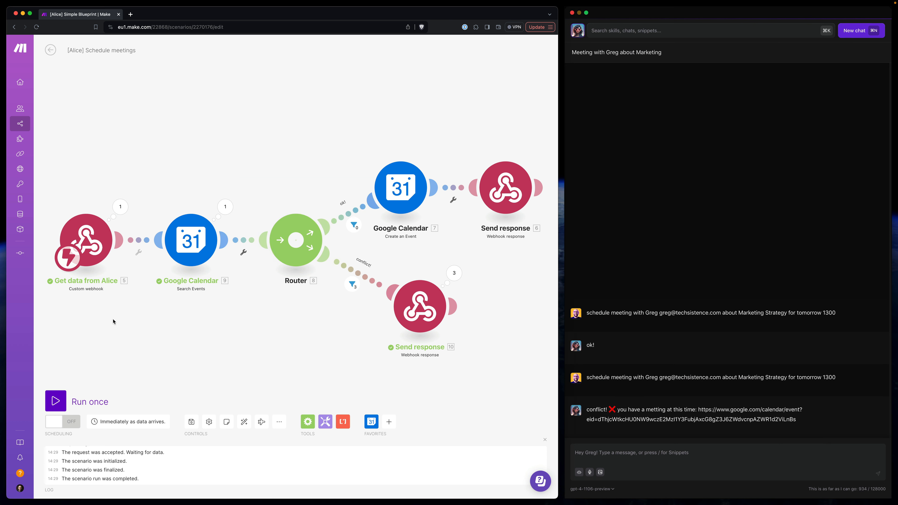
- Turn on the scenario's scheduling so it runs immediately as data arrives
left_click(63, 427)
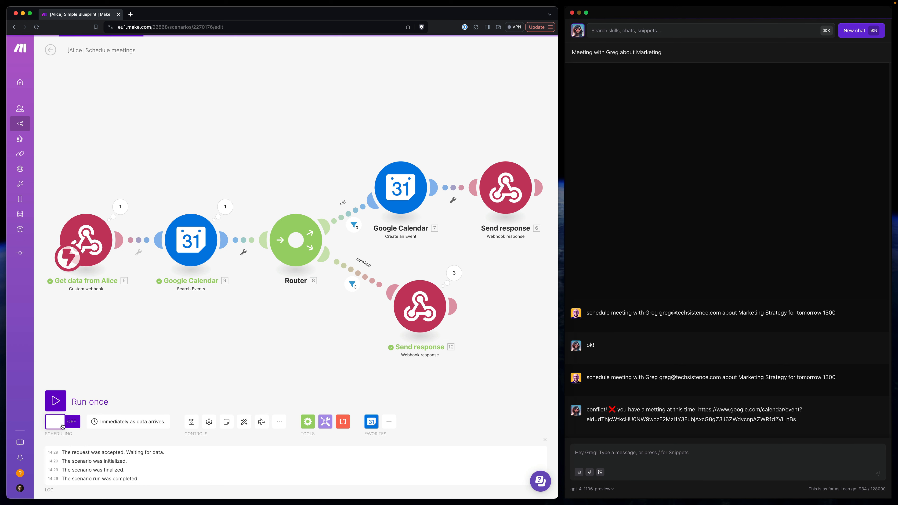